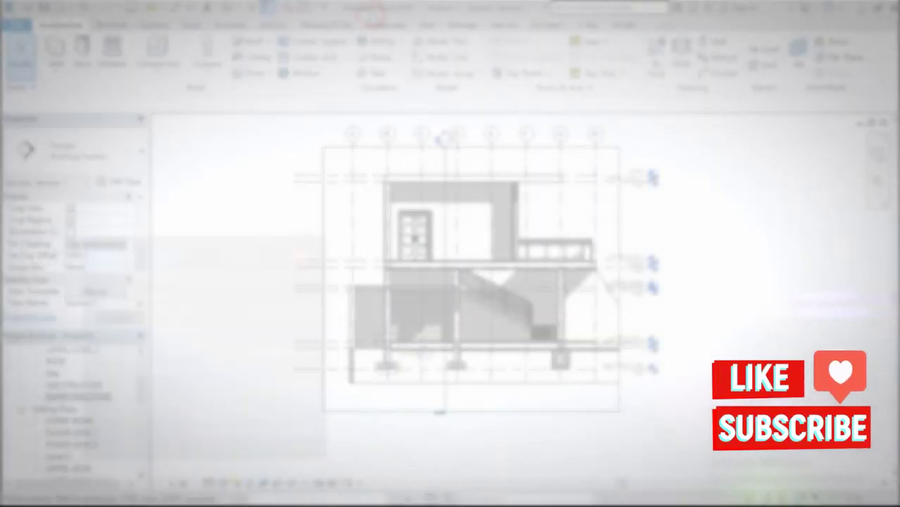
Step: Zoom in and inspect the column stirrup and the corner longitudinal bar
{"action": "scroll", "coordinate": [421, 211], "scroll_direction": "up", "scroll_amount": 2}
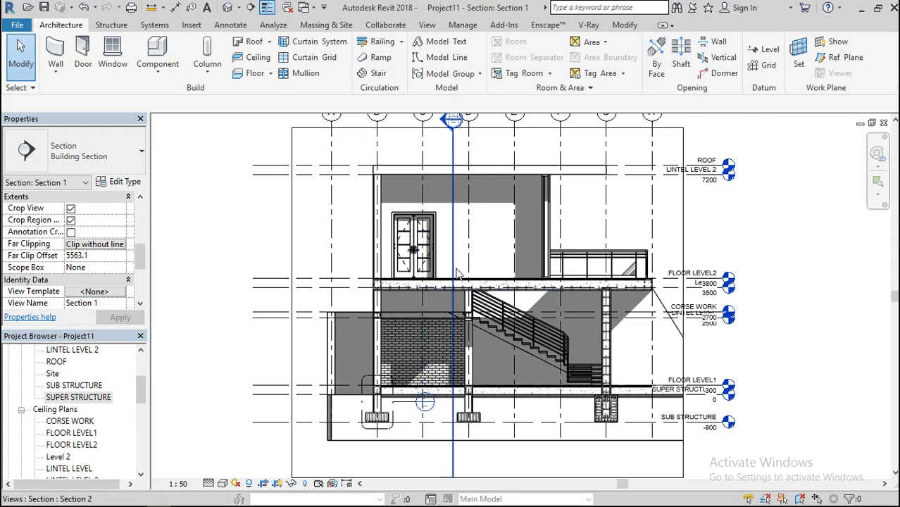
{"action": "scroll", "coordinate": [456, 273], "scroll_direction": "up", "scroll_amount": 4}
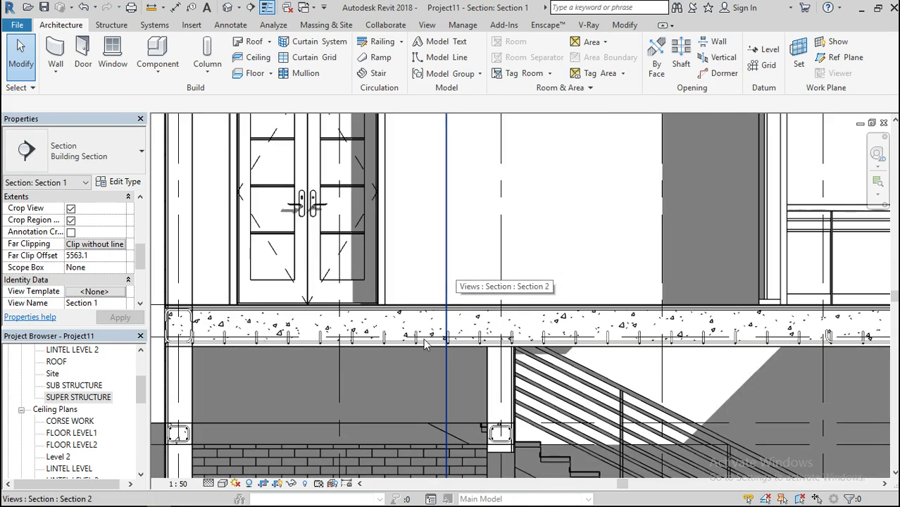
{"action": "scroll", "coordinate": [434, 296], "scroll_direction": "down", "scroll_amount": 3}
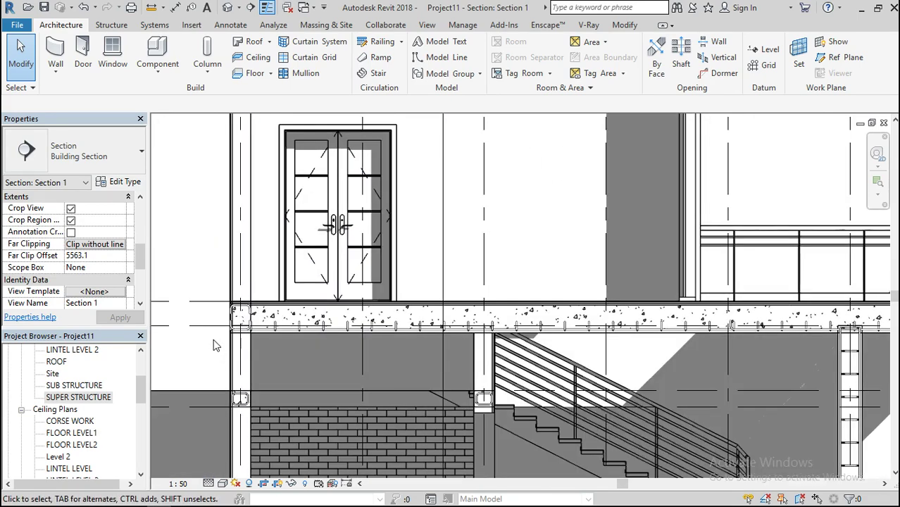
{"action": "scroll", "coordinate": [213, 338], "scroll_direction": "up", "scroll_amount": 5}
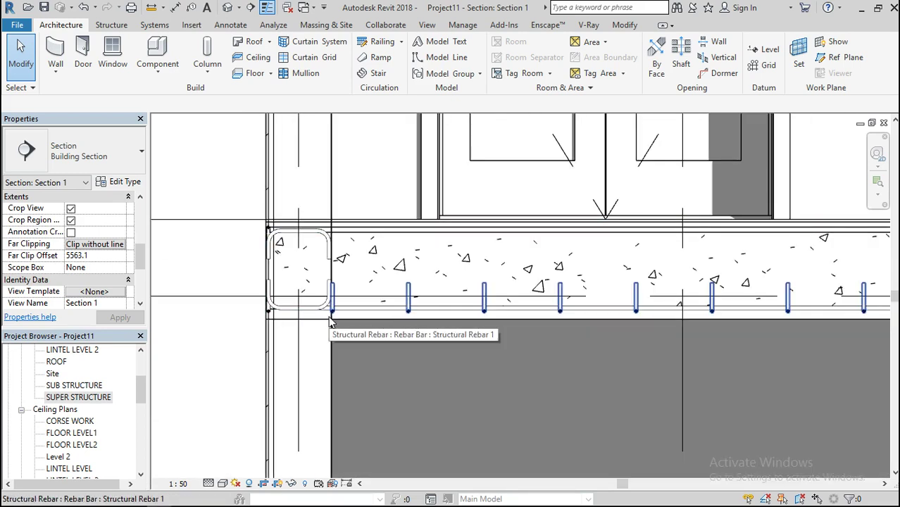
{"action": "scroll", "coordinate": [328, 314], "scroll_direction": "up", "scroll_amount": 3}
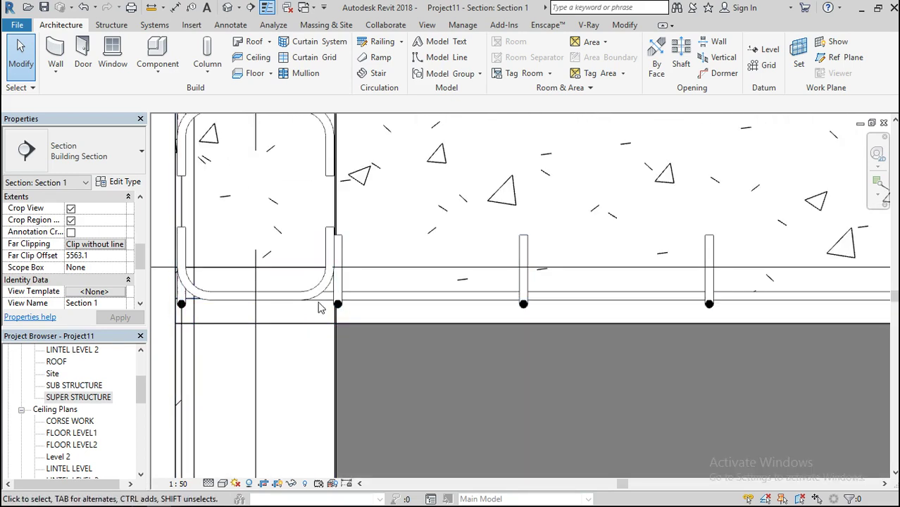
{"action": "scroll", "coordinate": [409, 175], "scroll_direction": "down", "scroll_amount": 5}
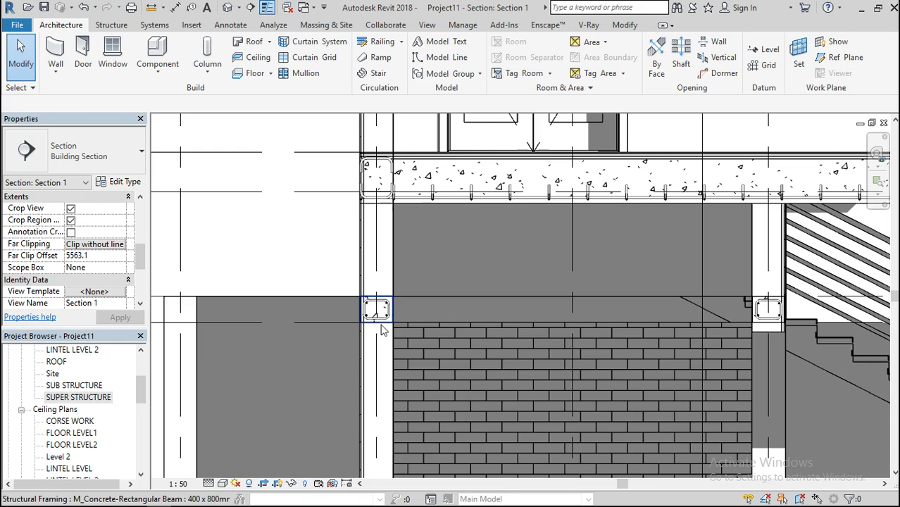
{"action": "scroll", "coordinate": [377, 310], "scroll_direction": "up", "scroll_amount": 4}
{"action": "scroll", "coordinate": [415, 286], "scroll_direction": "up", "scroll_amount": 3}
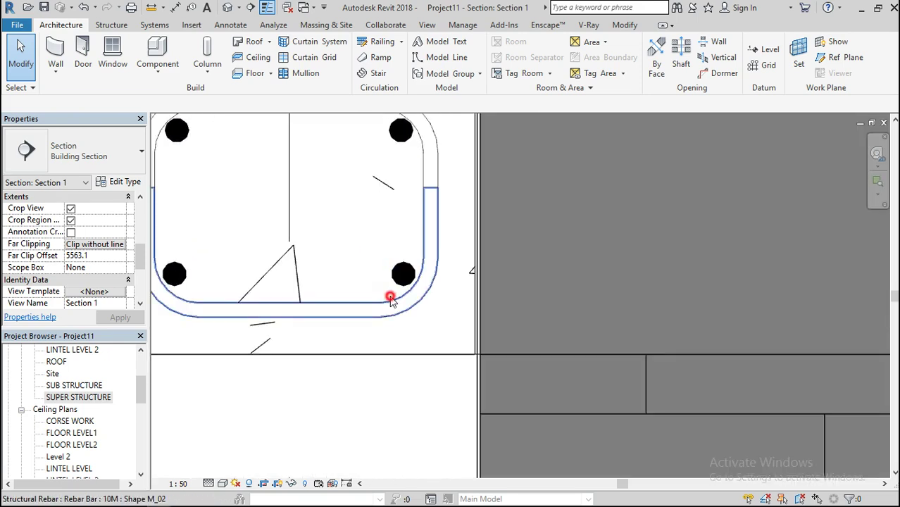
{"action": "left_click", "coordinate": [392, 299]}
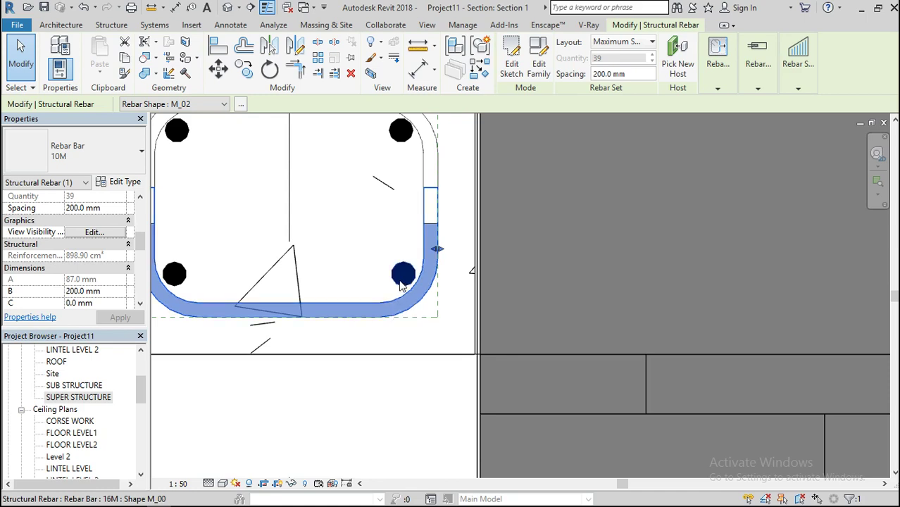
{"action": "left_click", "coordinate": [402, 276]}
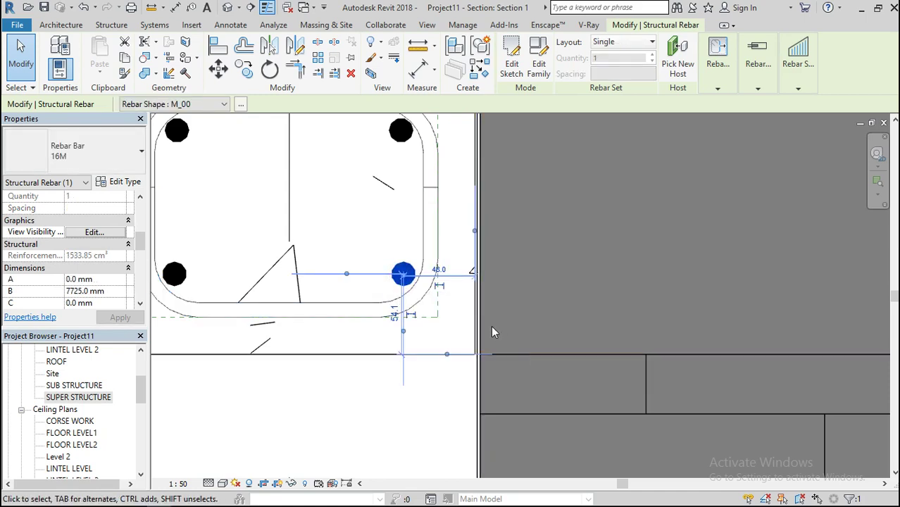
Step: Inspect the footing's rebar set in the section
{"action": "scroll", "coordinate": [491, 325], "scroll_direction": "down", "scroll_amount": 5}
{"action": "scroll", "coordinate": [394, 277], "scroll_direction": "down", "scroll_amount": 6}
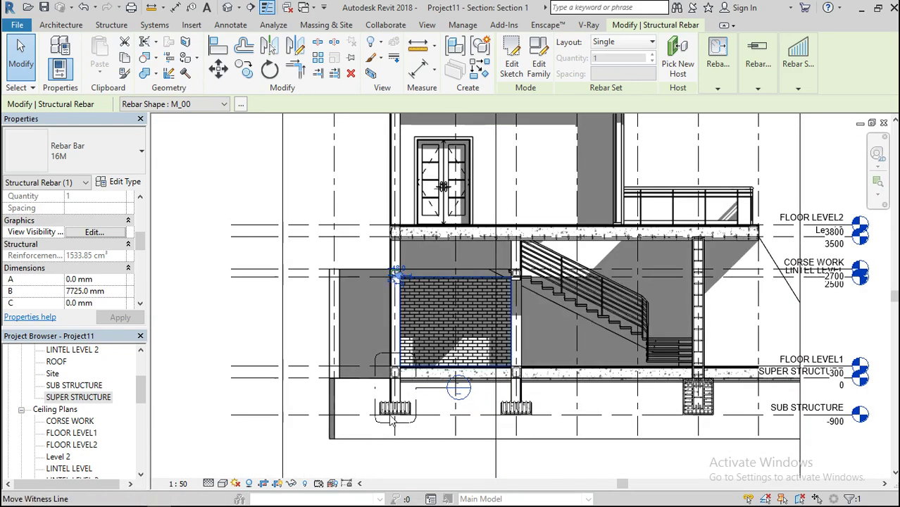
{"action": "scroll", "coordinate": [394, 420], "scroll_direction": "up", "scroll_amount": 2}
{"action": "scroll", "coordinate": [394, 421], "scroll_direction": "up", "scroll_amount": 6}
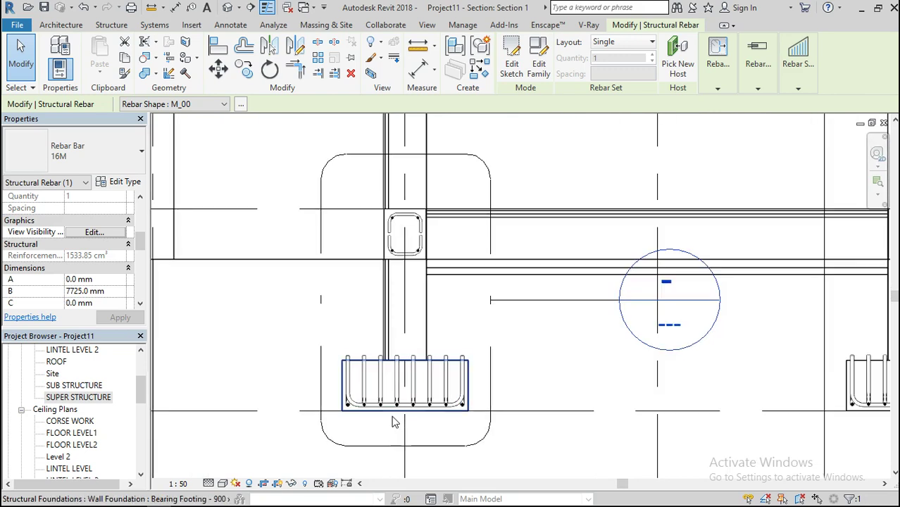
{"action": "left_click", "coordinate": [406, 357]}
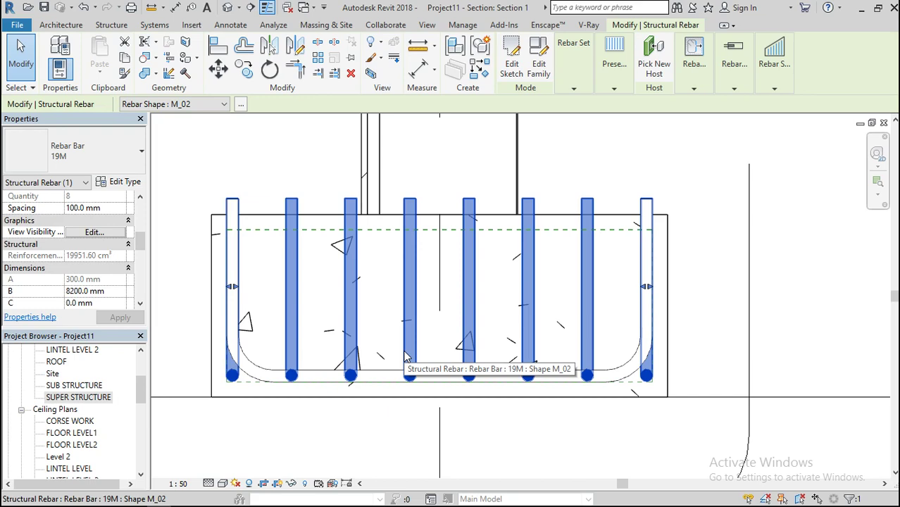
{"action": "scroll", "coordinate": [406, 357], "scroll_direction": "down", "scroll_amount": 3}
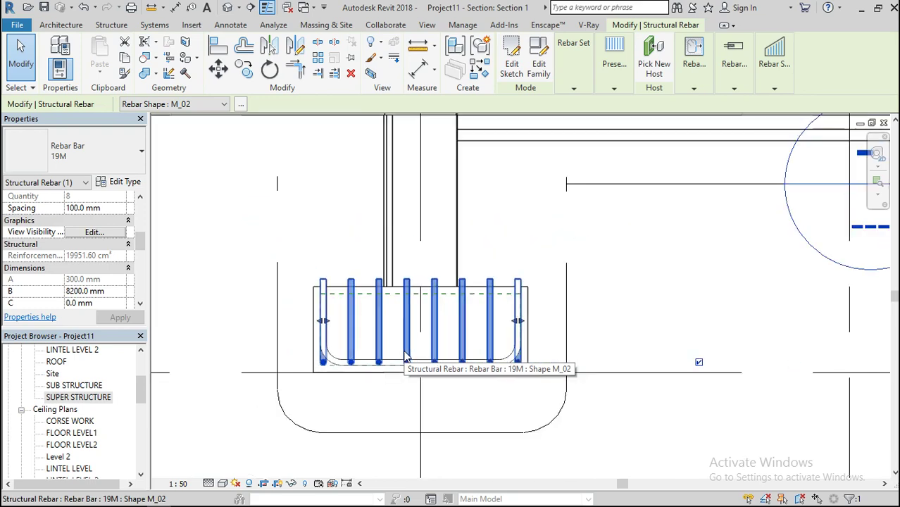
Step: Try switching the footing to Retaining Footing - 600 x 300 x 300, then undo it
{"action": "left_click", "coordinate": [311, 311]}
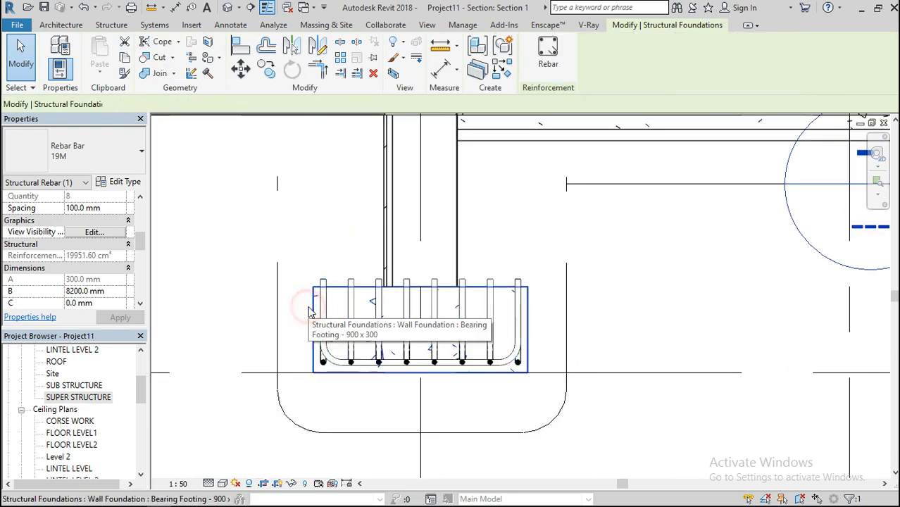
{"action": "left_click", "coordinate": [127, 155]}
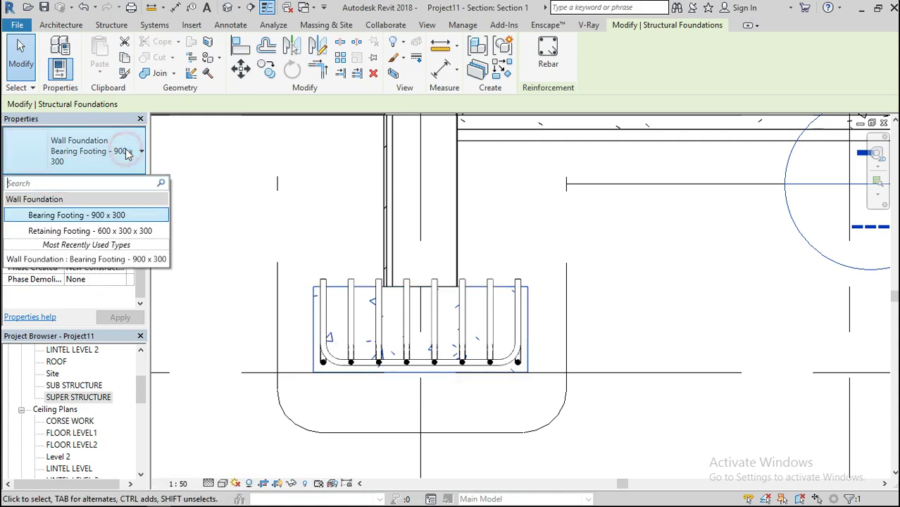
{"action": "left_click", "coordinate": [129, 231]}
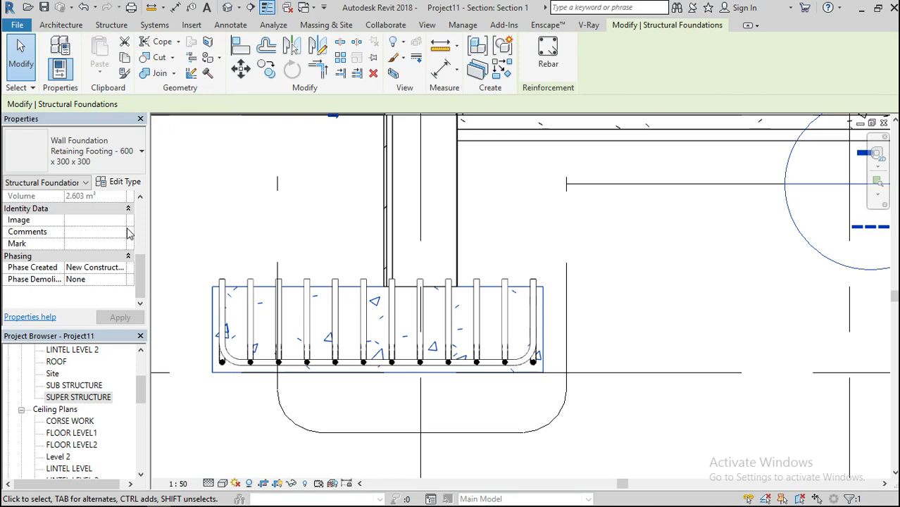
{"action": "key", "text": "ctrl+z"}
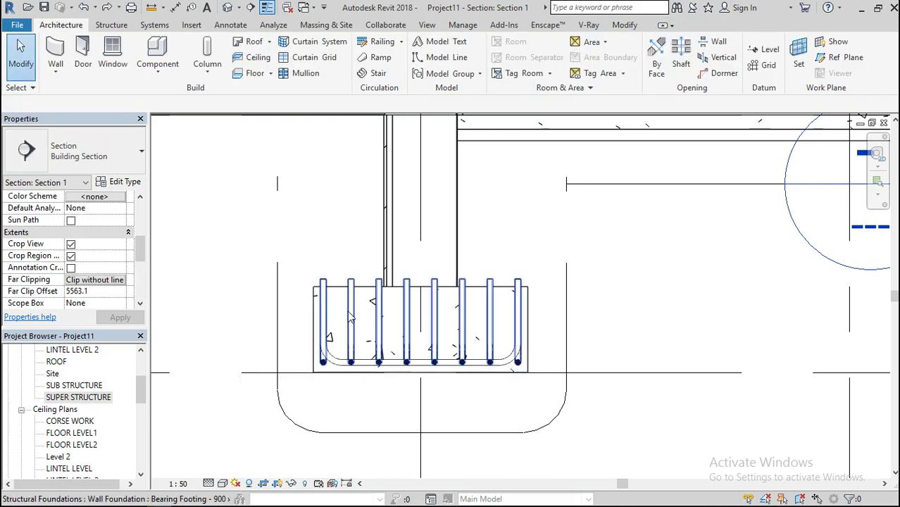
Step: Select every Bearing Footing - 900 x 300 instance in the entire project
{"action": "left_click", "coordinate": [336, 288]}
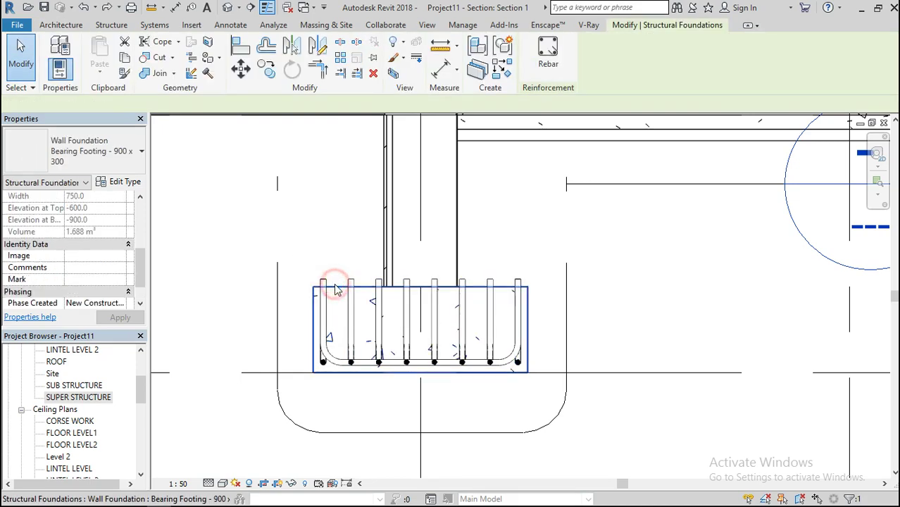
{"action": "right_click", "coordinate": [230, 240]}
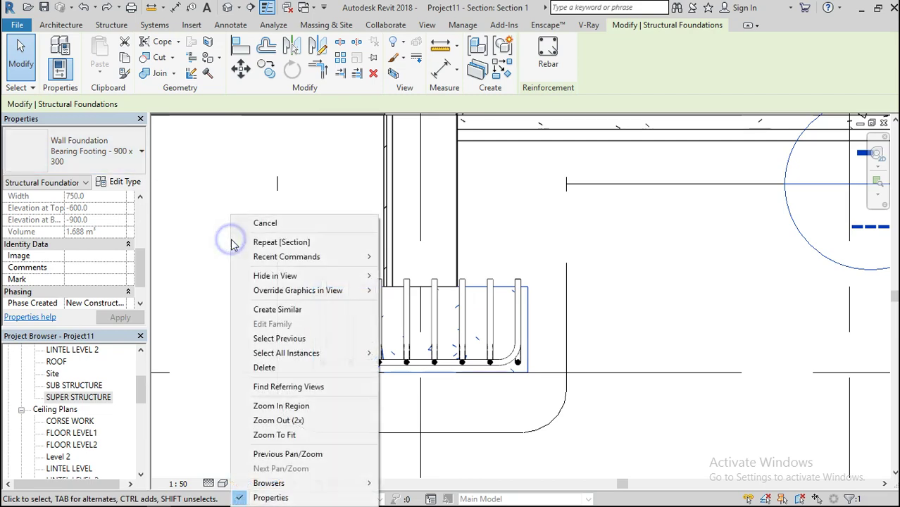
{"action": "mouse_move", "coordinate": [327, 352]}
{"action": "left_click", "coordinate": [395, 355]}
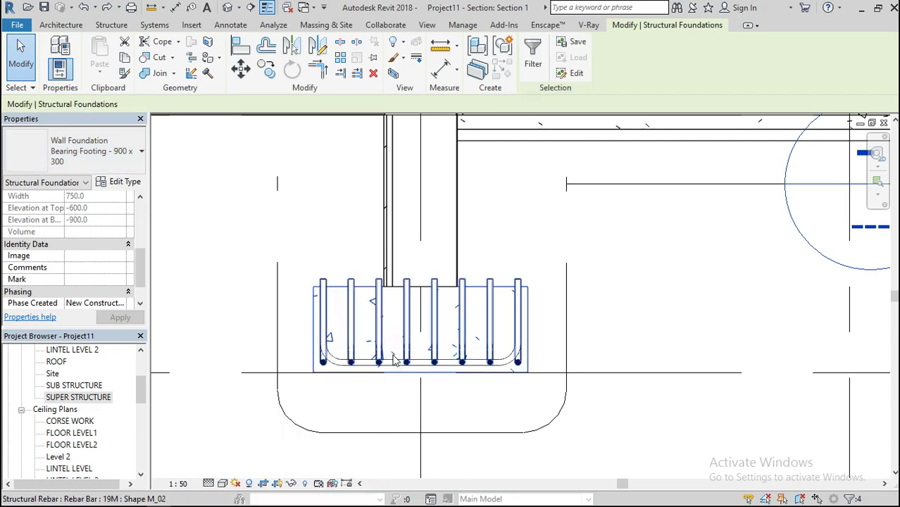
{"action": "right_click", "coordinate": [190, 229]}
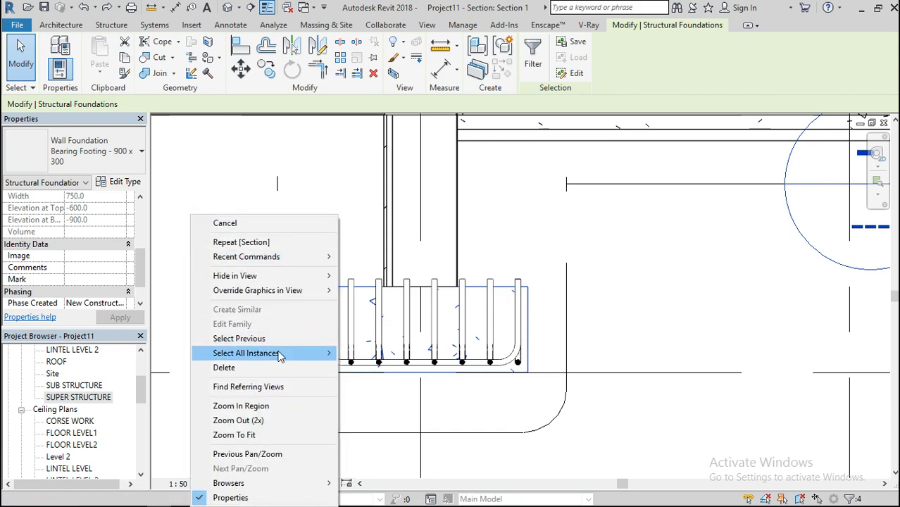
{"action": "mouse_move", "coordinate": [327, 354]}
{"action": "left_click", "coordinate": [386, 367]}
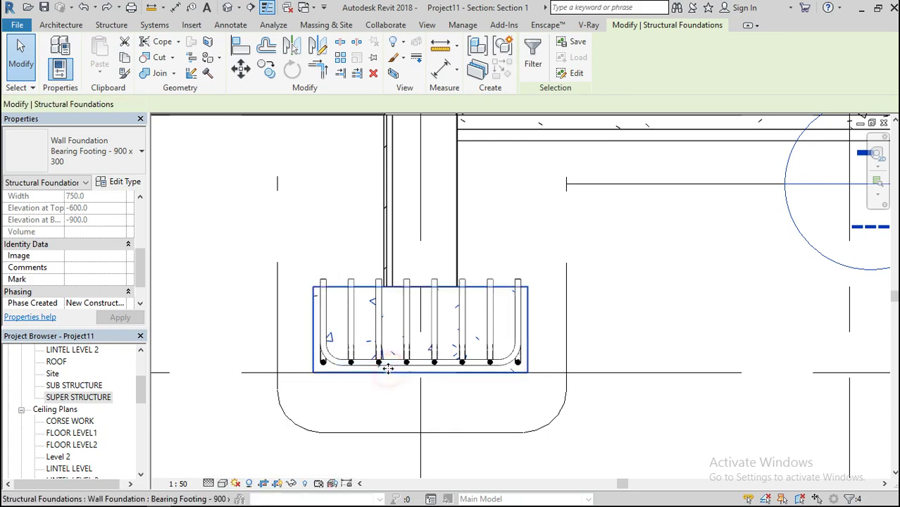
Step: Set the bearing footing type's Foundation Thickness to 500
{"action": "left_click", "coordinate": [121, 182]}
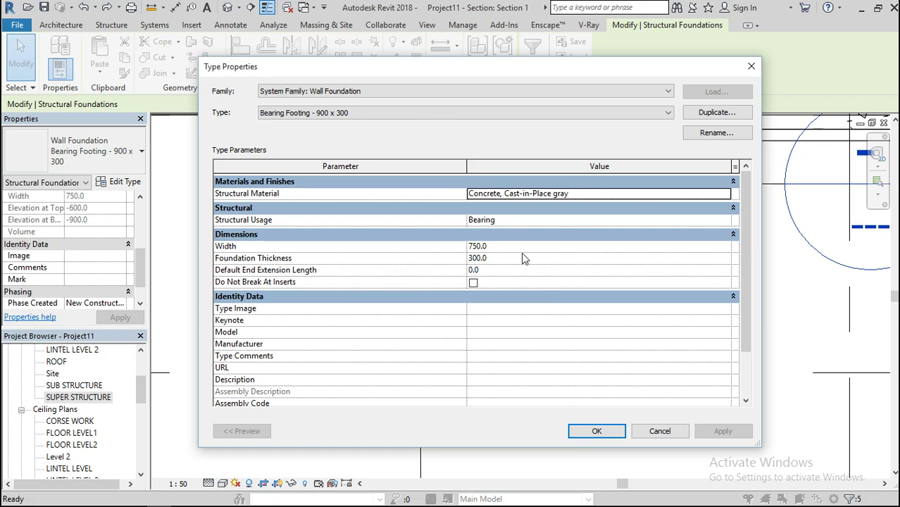
{"action": "left_click", "coordinate": [508, 258]}
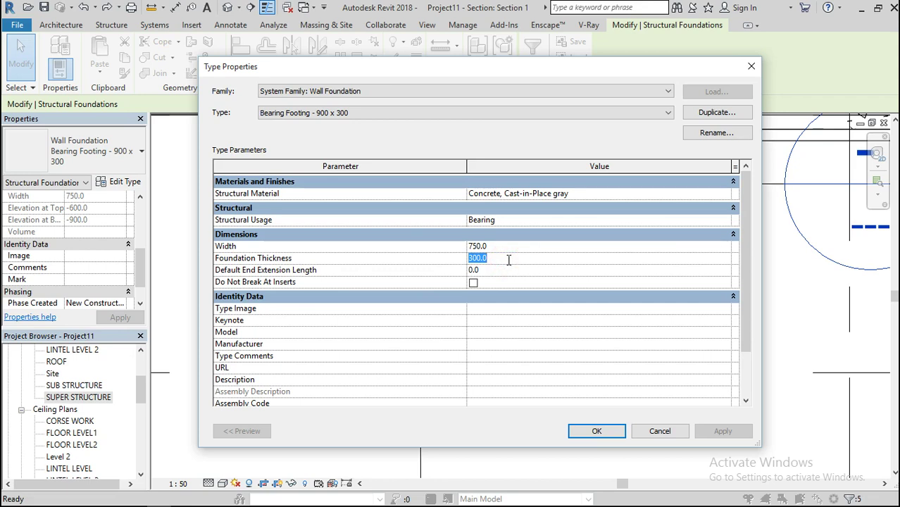
{"action": "type", "text": "500"}
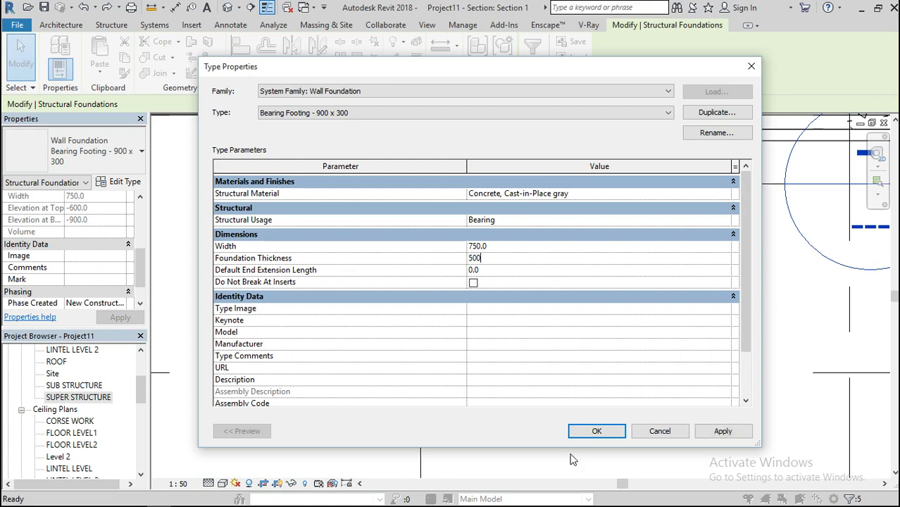
{"action": "left_click", "coordinate": [595, 432]}
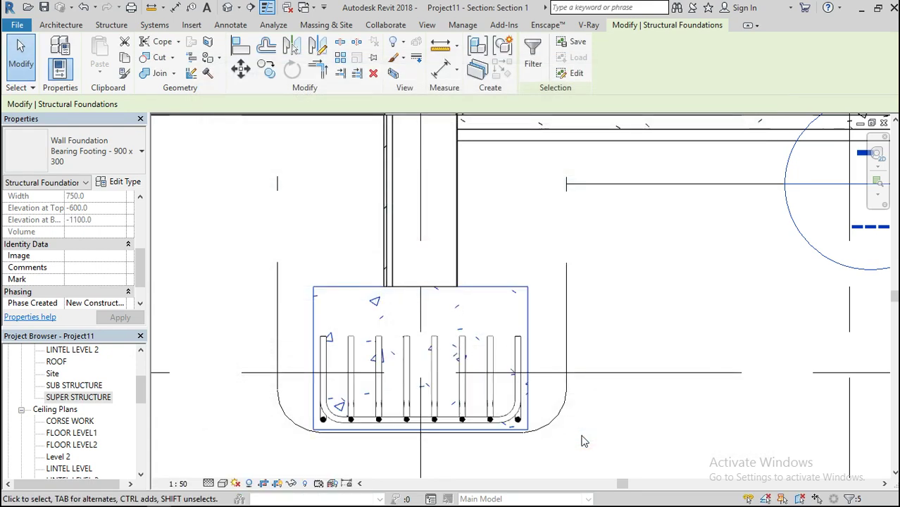
{"action": "scroll", "coordinate": [493, 338], "scroll_direction": "down", "scroll_amount": 3}
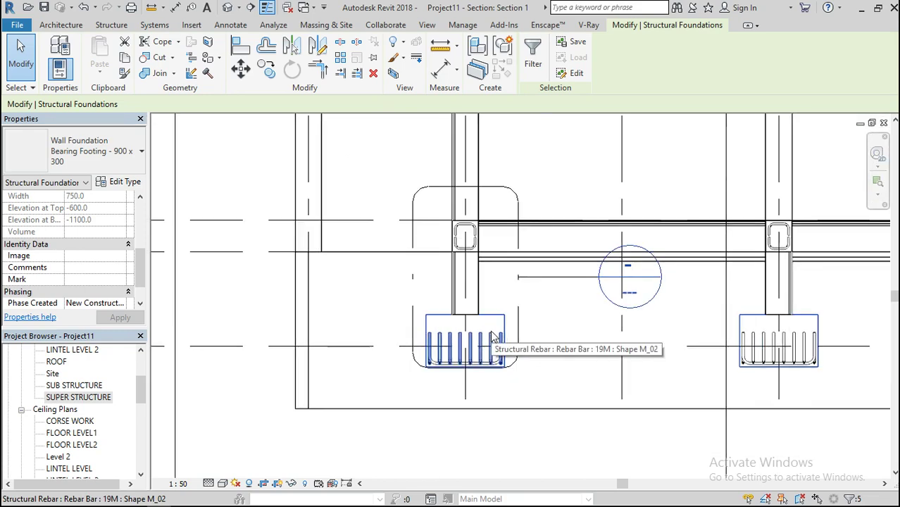
Step: Change the Foundation Thickness to 400 and clear the footing selection
{"action": "left_click", "coordinate": [121, 183]}
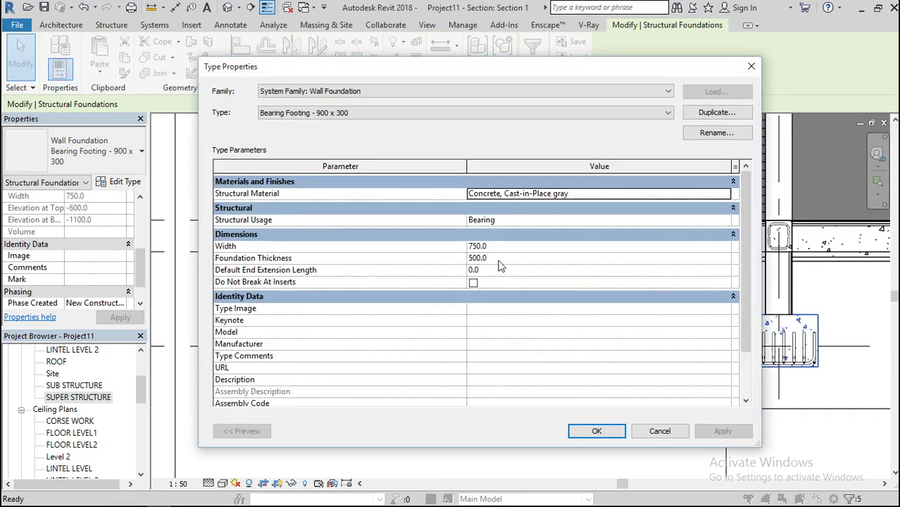
{"action": "left_click", "coordinate": [499, 259]}
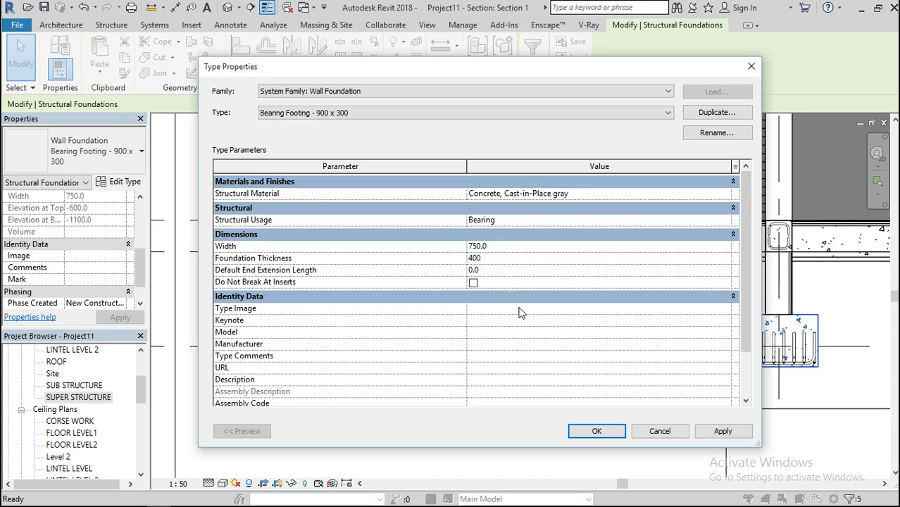
{"action": "left_click", "coordinate": [596, 431]}
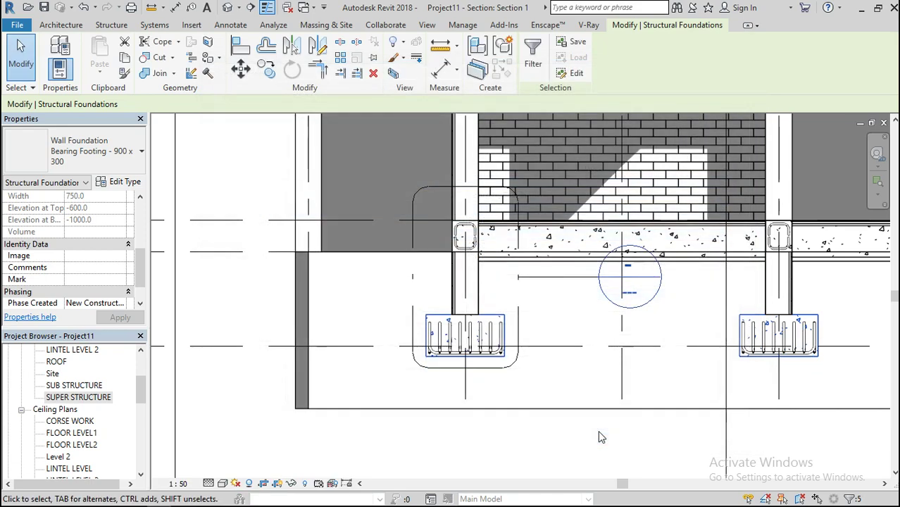
{"action": "scroll", "coordinate": [491, 376], "scroll_direction": "up", "scroll_amount": 5}
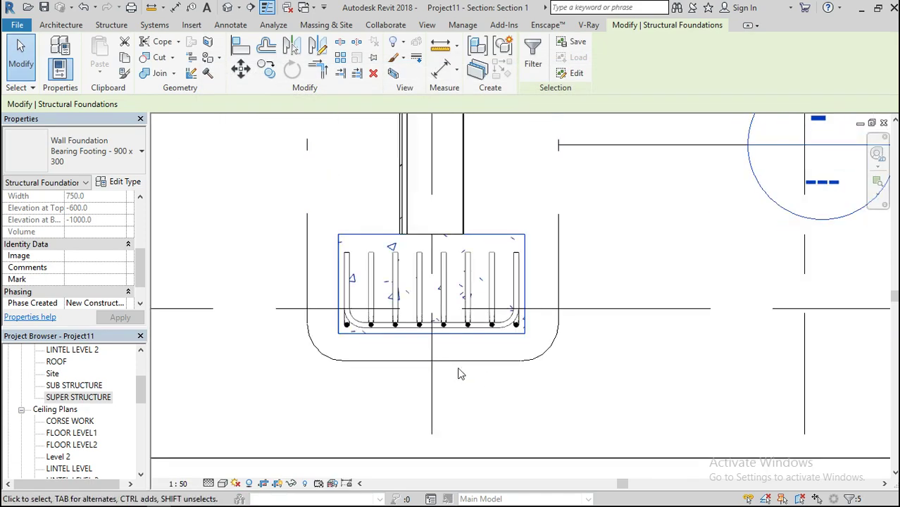
{"action": "left_click", "coordinate": [215, 344]}
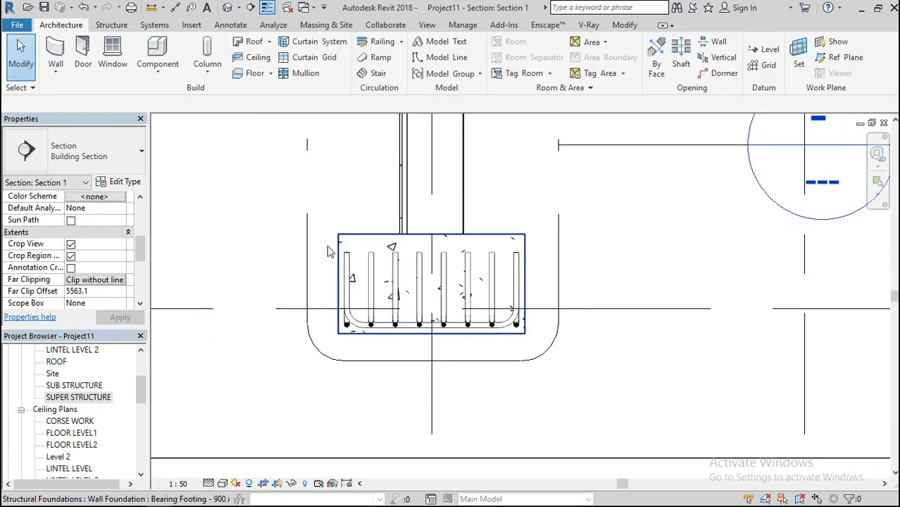
Step: Select the four rebar sets in the right-hand footing: bottom, left, right and upper middle
{"action": "scroll", "coordinate": [328, 252], "scroll_direction": "down", "scroll_amount": 2}
{"action": "scroll", "coordinate": [328, 252], "scroll_direction": "down", "scroll_amount": 2}
{"action": "scroll", "coordinate": [488, 315], "scroll_direction": "down", "scroll_amount": 2}
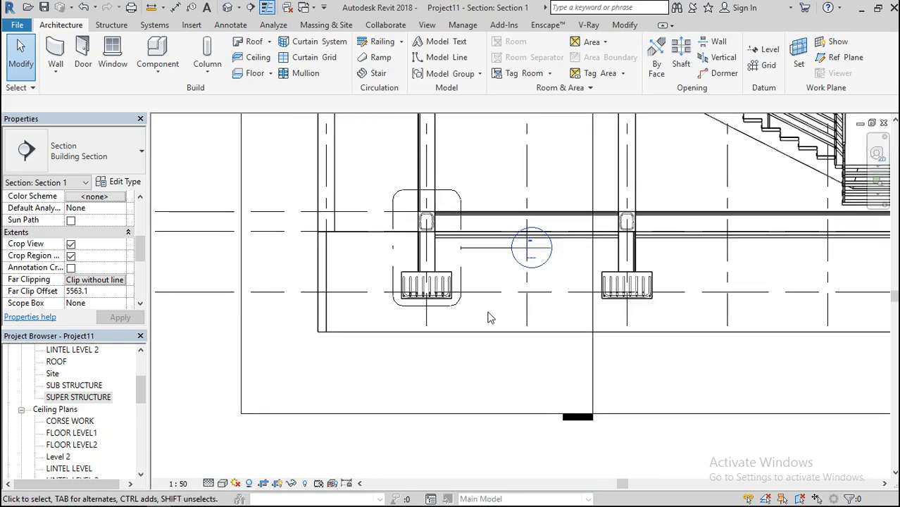
{"action": "scroll", "coordinate": [364, 361], "scroll_direction": "down", "scroll_amount": 2}
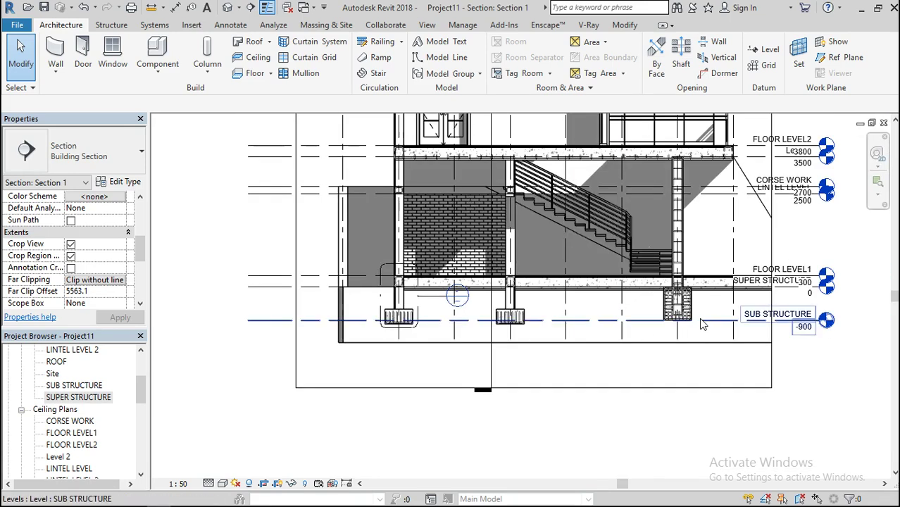
{"action": "scroll", "coordinate": [699, 318], "scroll_direction": "up", "scroll_amount": 5}
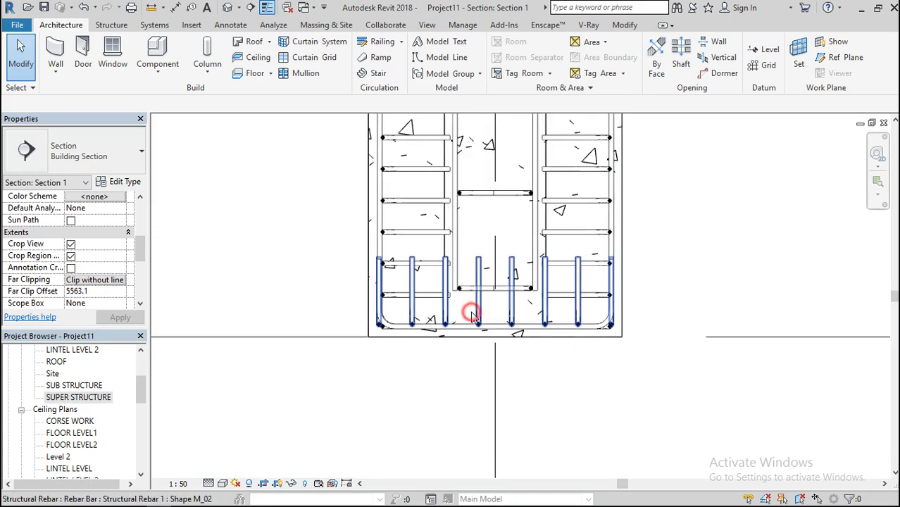
{"action": "left_click", "coordinate": [471, 313]}
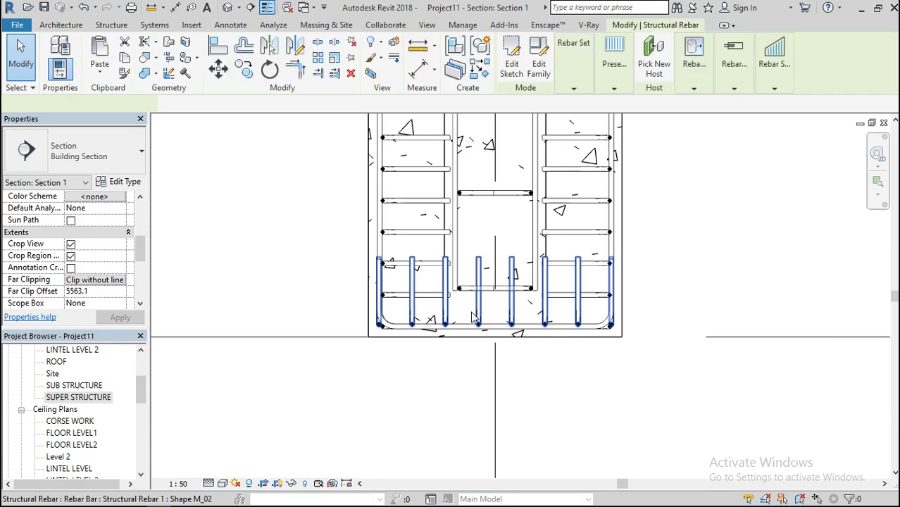
{"action": "left_click", "coordinate": [430, 238], "text": "ctrl"}
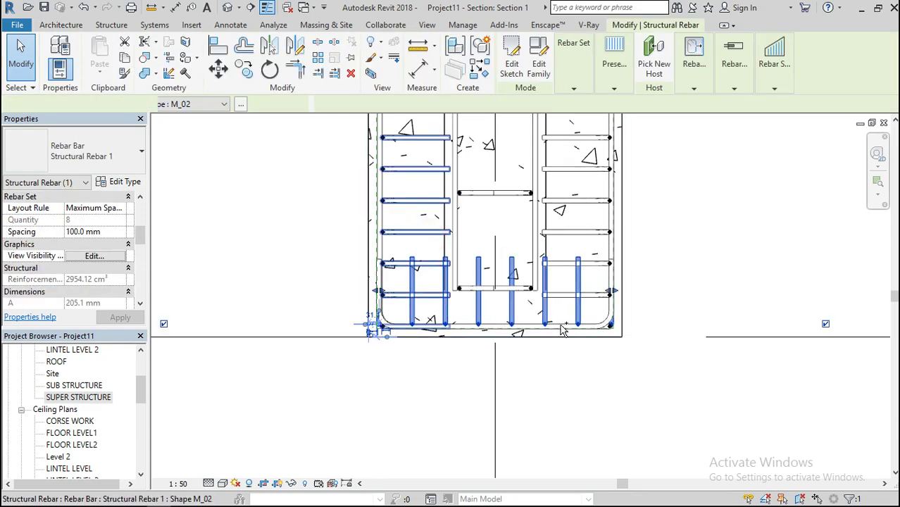
{"action": "left_click", "coordinate": [573, 232], "text": "ctrl"}
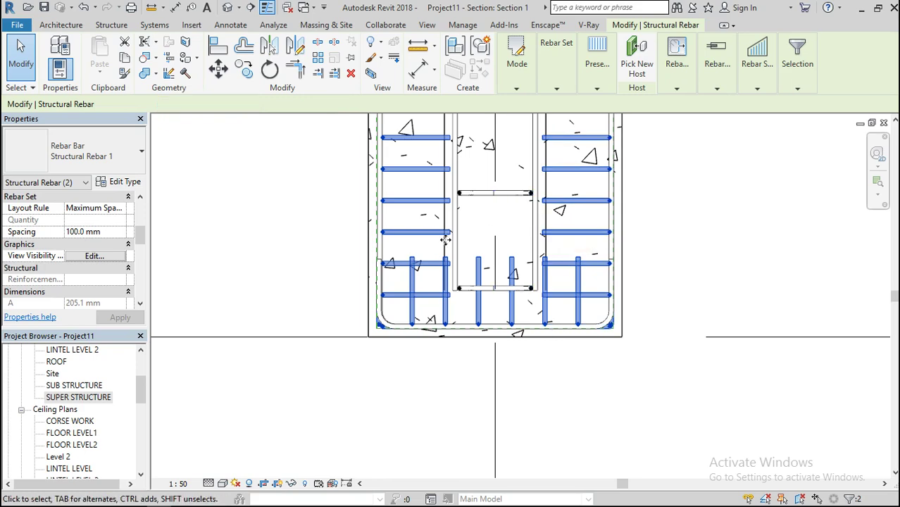
{"action": "scroll", "coordinate": [459, 270], "scroll_direction": "down", "scroll_amount": 2}
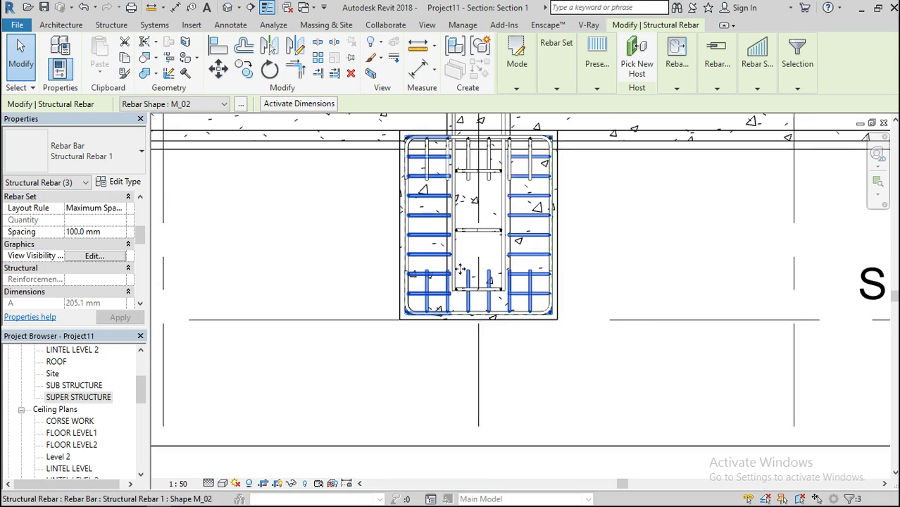
{"action": "left_click", "coordinate": [468, 159], "text": "ctrl"}
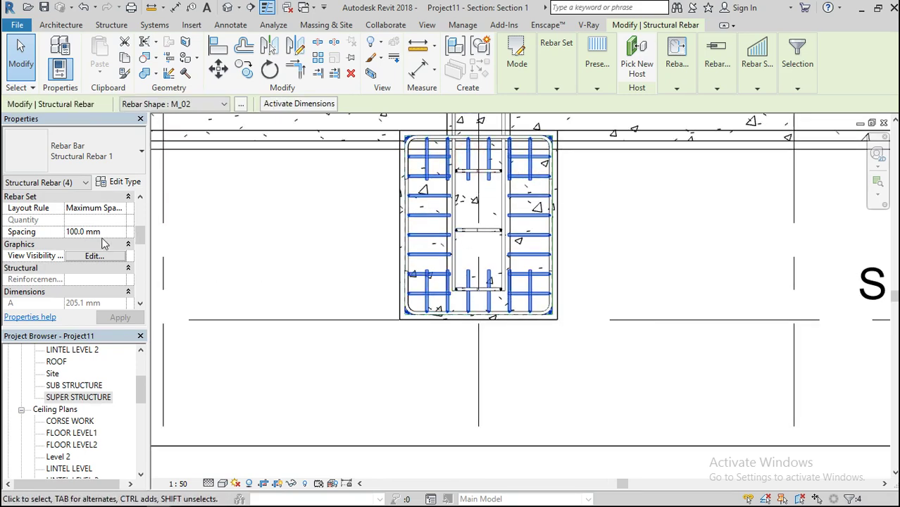
Step: Change the selected rebar sets to Rebar Bar 19M and clear the selection
{"action": "left_click", "coordinate": [104, 156]}
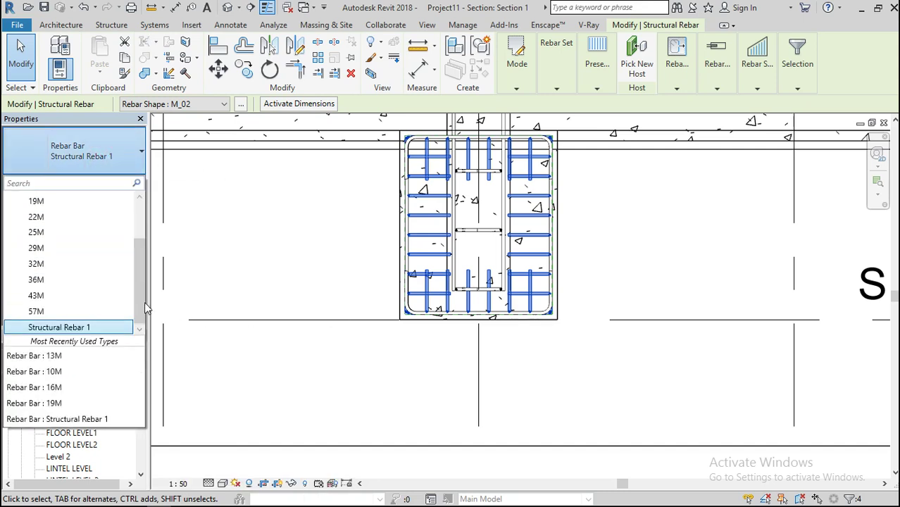
{"action": "scroll", "coordinate": [61, 226], "scroll_direction": "up", "scroll_amount": 1}
{"action": "scroll", "coordinate": [61, 232], "scroll_direction": "up", "scroll_amount": 1}
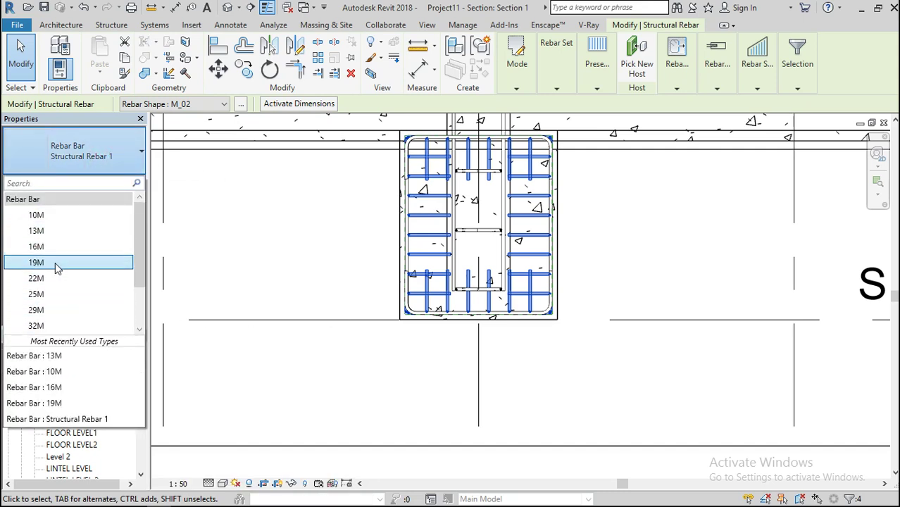
{"action": "left_click", "coordinate": [56, 262]}
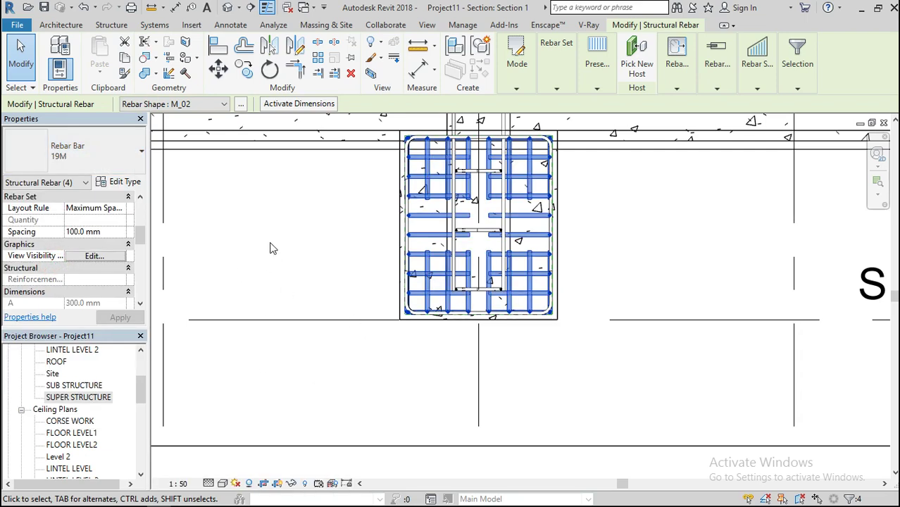
{"action": "left_click", "coordinate": [273, 248]}
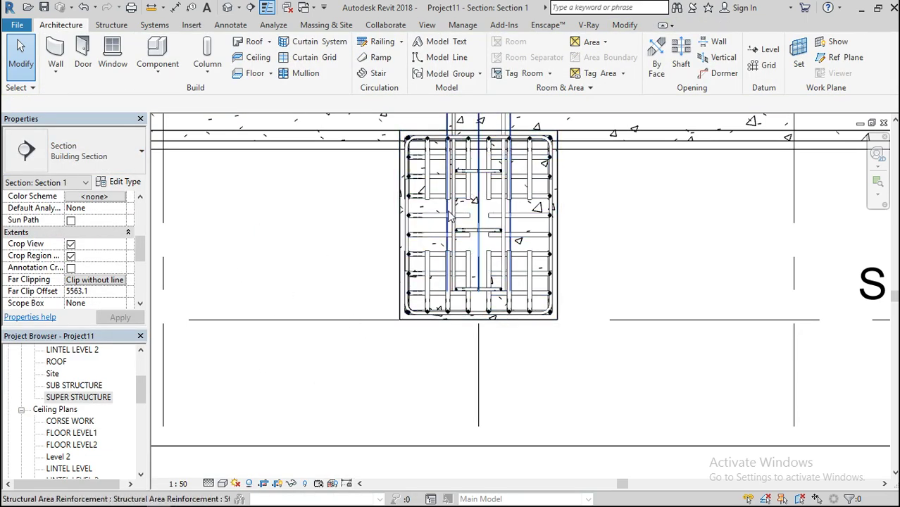
{"action": "scroll", "coordinate": [450, 217], "scroll_direction": "up", "scroll_amount": 4}
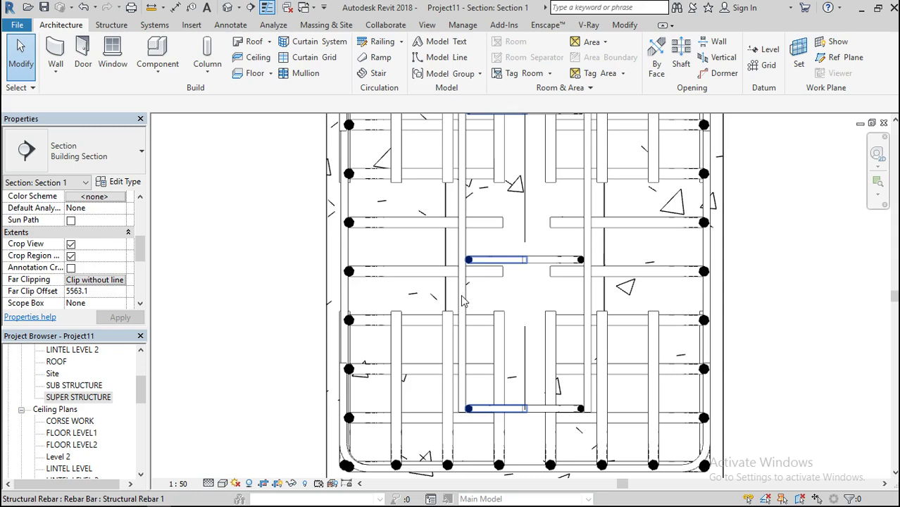
{"action": "left_click", "coordinate": [457, 299]}
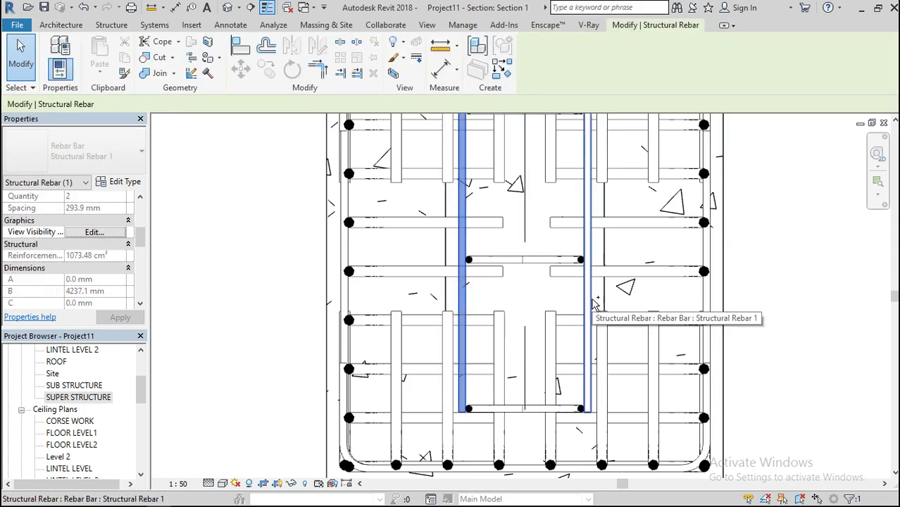
{"action": "left_click", "coordinate": [591, 304], "text": "ctrl"}
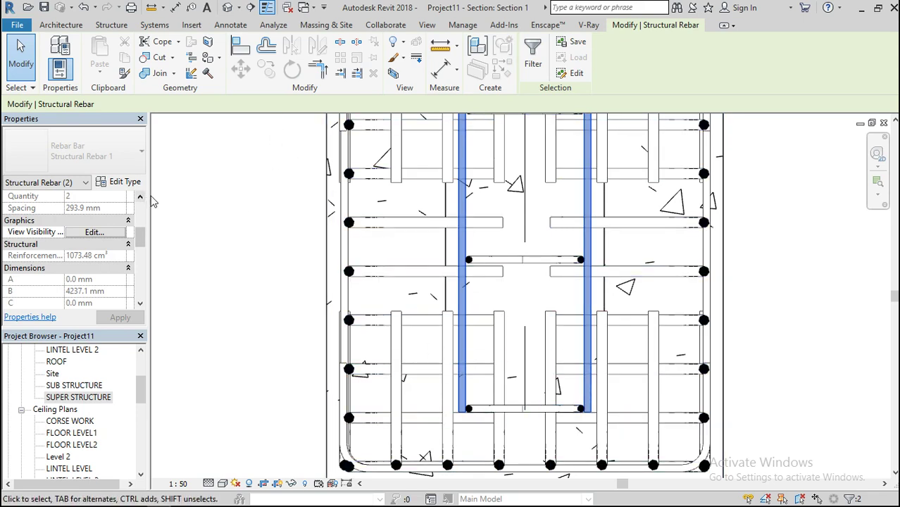
{"action": "left_click_drag", "start_coordinate": [137, 243], "coordinate": [141, 285]}
{"action": "left_click", "coordinate": [246, 287]}
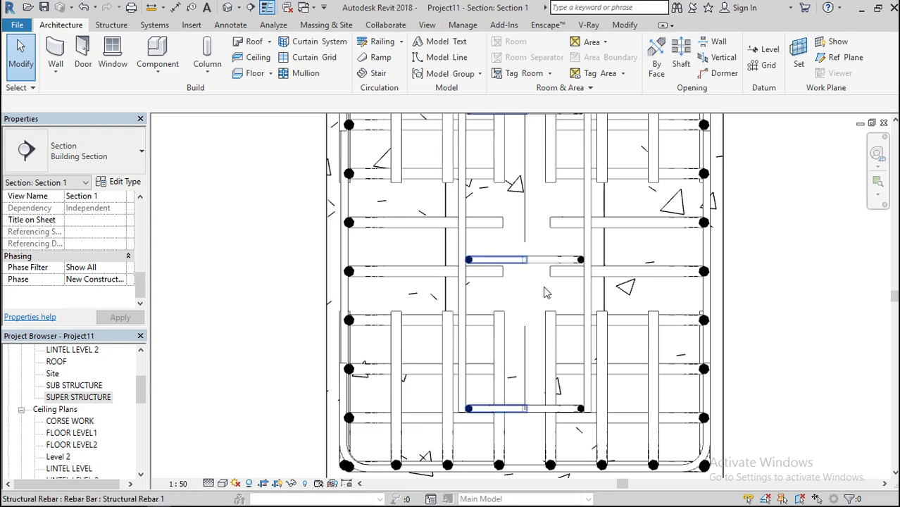
{"action": "scroll", "coordinate": [542, 287], "scroll_direction": "down", "scroll_amount": 5}
{"action": "scroll", "coordinate": [543, 286], "scroll_direction": "down", "scroll_amount": 3}
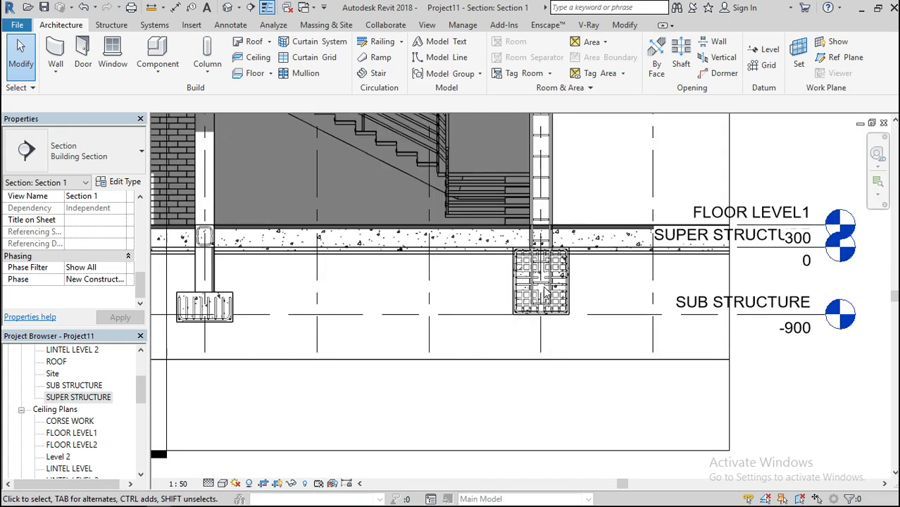
{"action": "scroll", "coordinate": [546, 241], "scroll_direction": "up", "scroll_amount": 2}
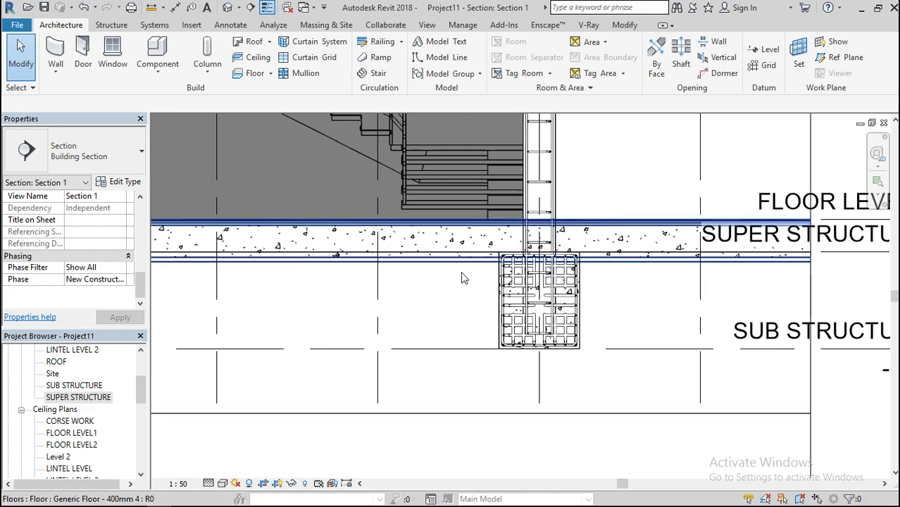
{"action": "scroll", "coordinate": [461, 272], "scroll_direction": "down", "scroll_amount": 2}
{"action": "scroll", "coordinate": [460, 271], "scroll_direction": "down", "scroll_amount": 4}
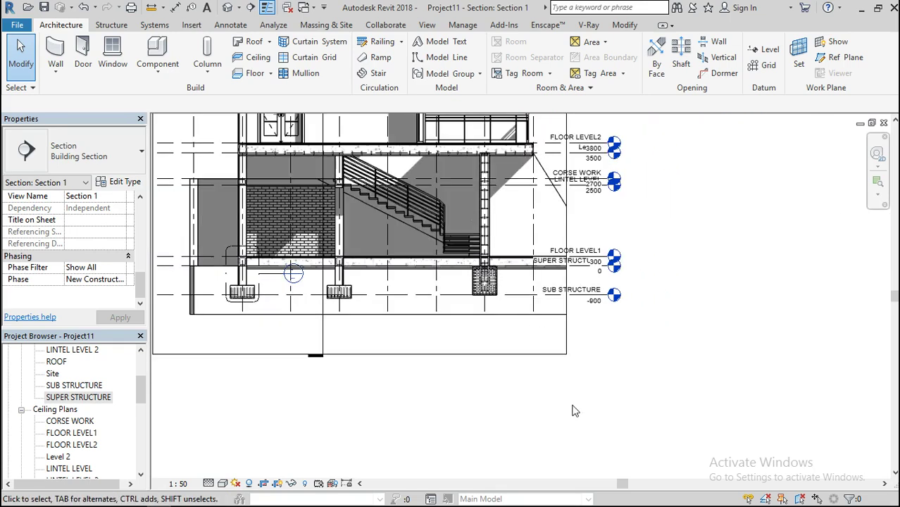
{"action": "left_click", "coordinate": [99, 398]}
{"action": "left_click_drag", "start_coordinate": [141, 389], "coordinate": [141, 458]}
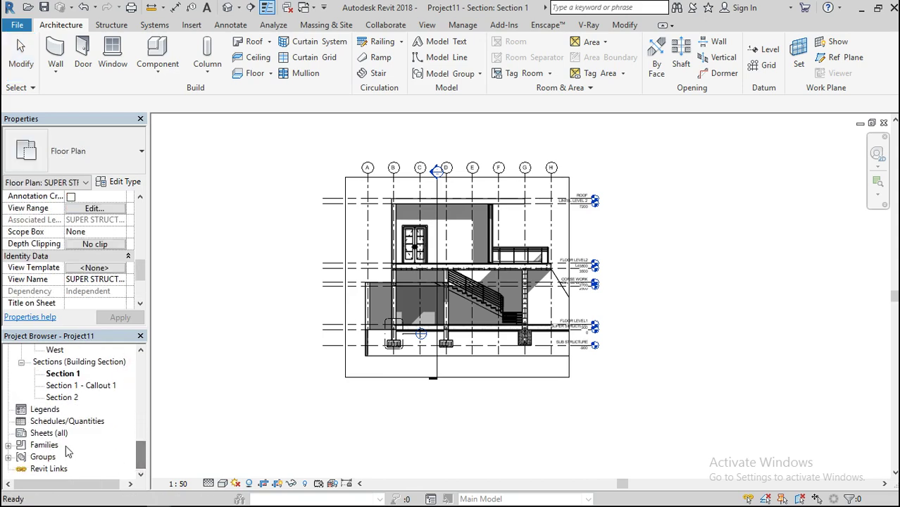
Step: Start a new Schedule/Quantities view and cancel the Project Not Saved Recently reminder
{"action": "right_click", "coordinate": [60, 423]}
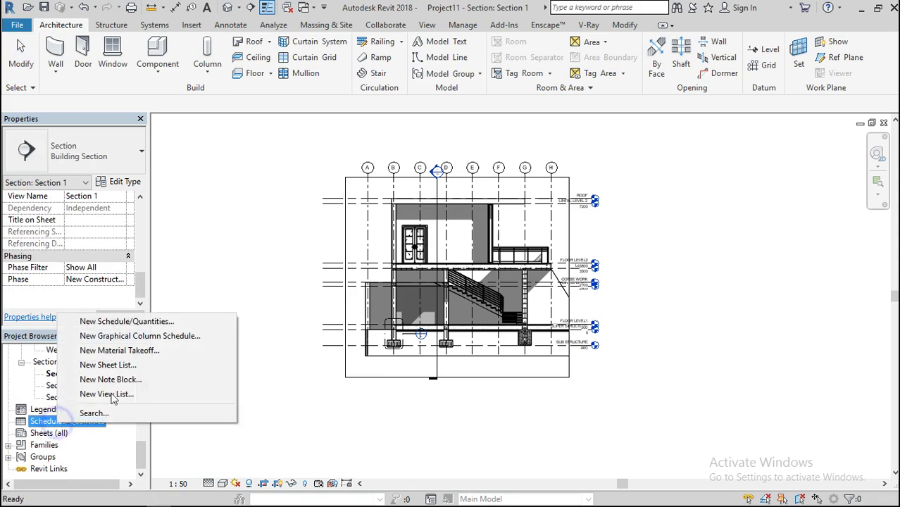
{"action": "left_click", "coordinate": [209, 279]}
{"action": "left_click", "coordinate": [427, 25]}
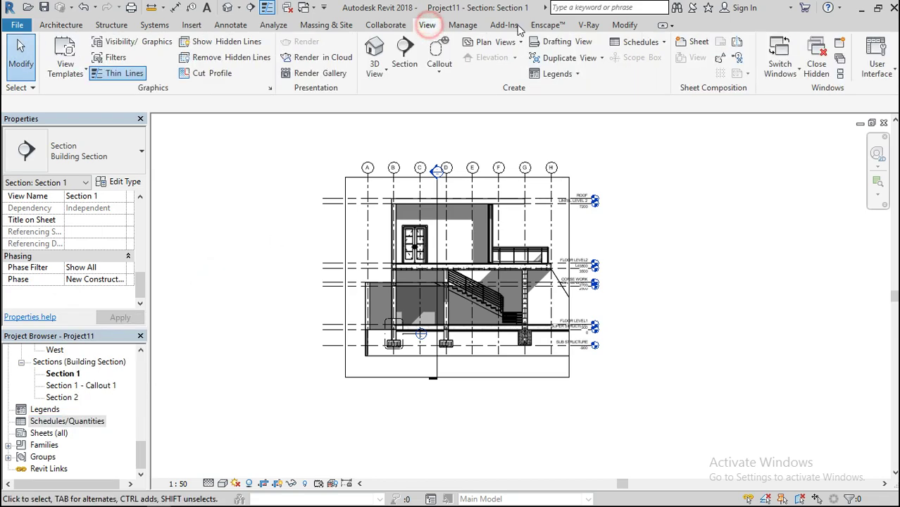
{"action": "left_click", "coordinate": [666, 44]}
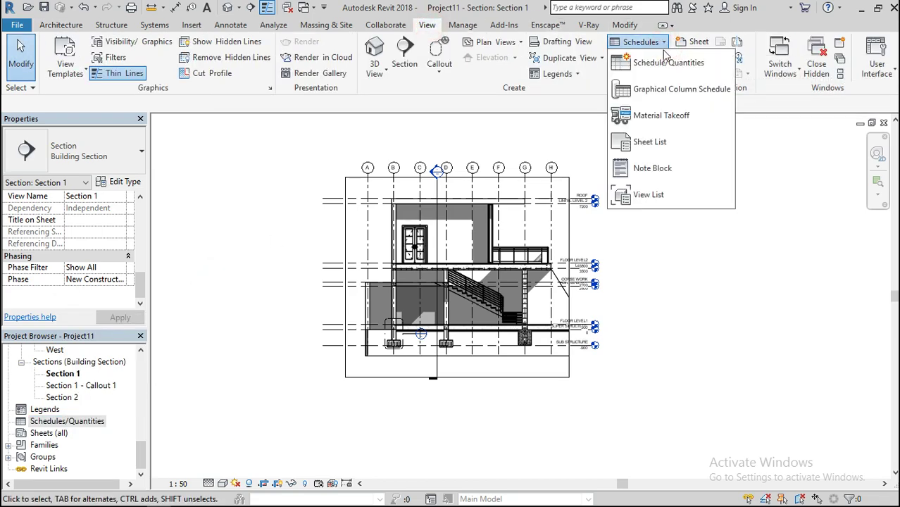
{"action": "left_click", "coordinate": [652, 62]}
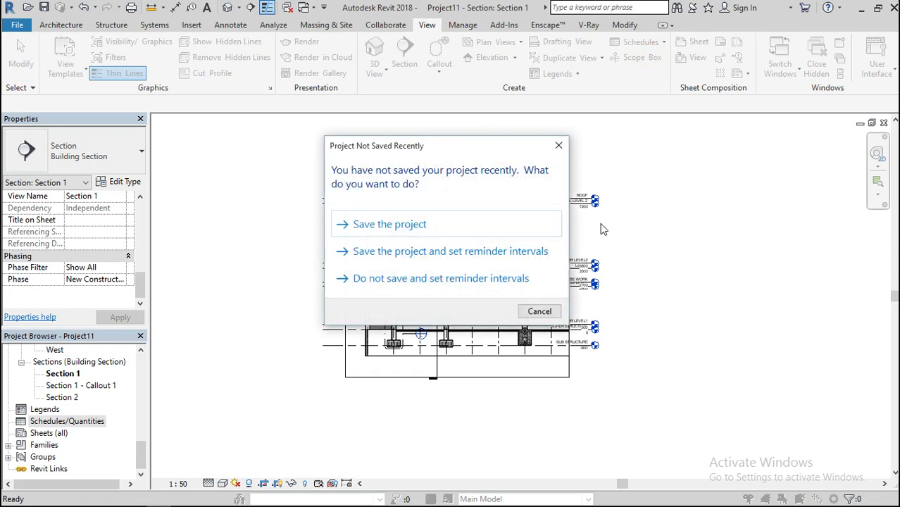
{"action": "left_click", "coordinate": [552, 313]}
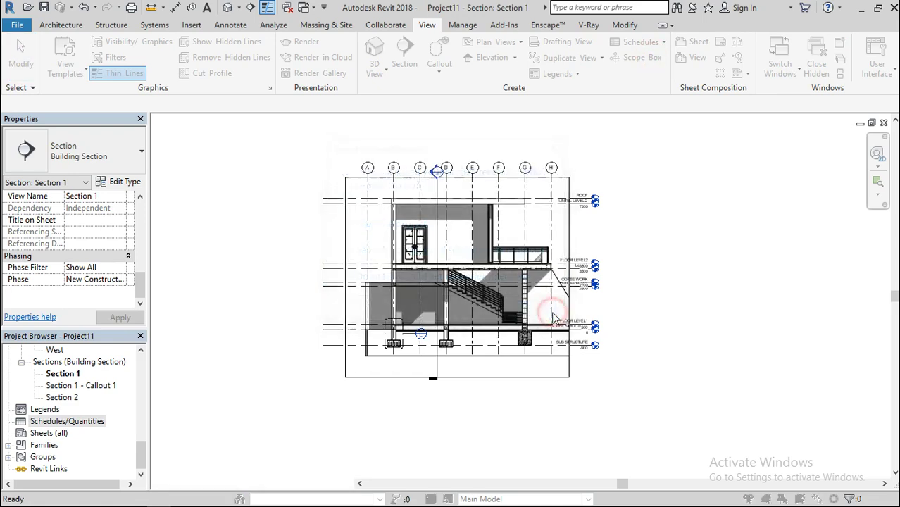
Step: Choose Structural Rebar as the category for the new Rebar Schedule and confirm
{"action": "scroll", "coordinate": [413, 252], "scroll_direction": "down", "scroll_amount": 11}
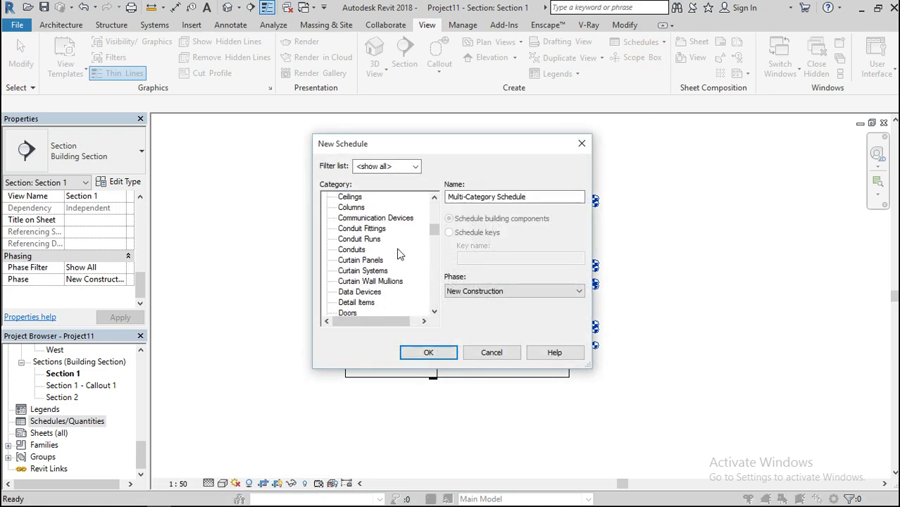
{"action": "scroll", "coordinate": [398, 253], "scroll_direction": "down", "scroll_amount": 9}
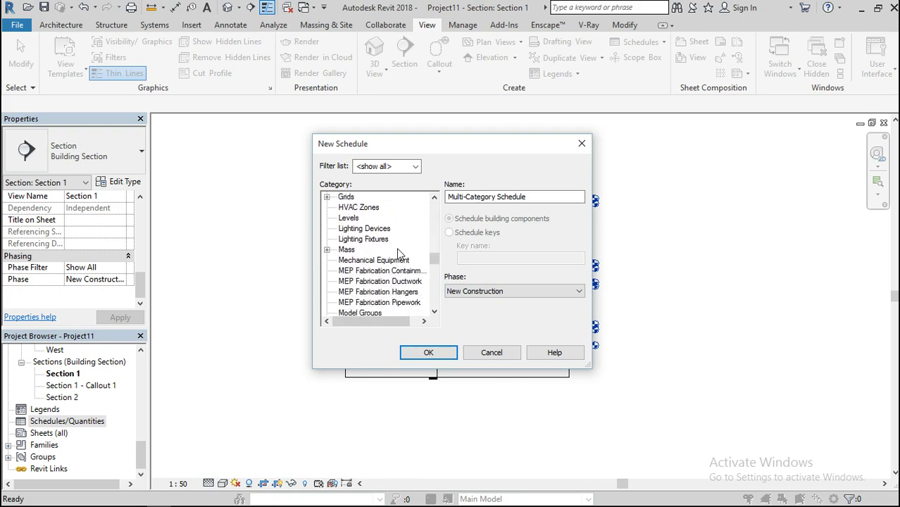
{"action": "scroll", "coordinate": [398, 253], "scroll_direction": "down", "scroll_amount": 10}
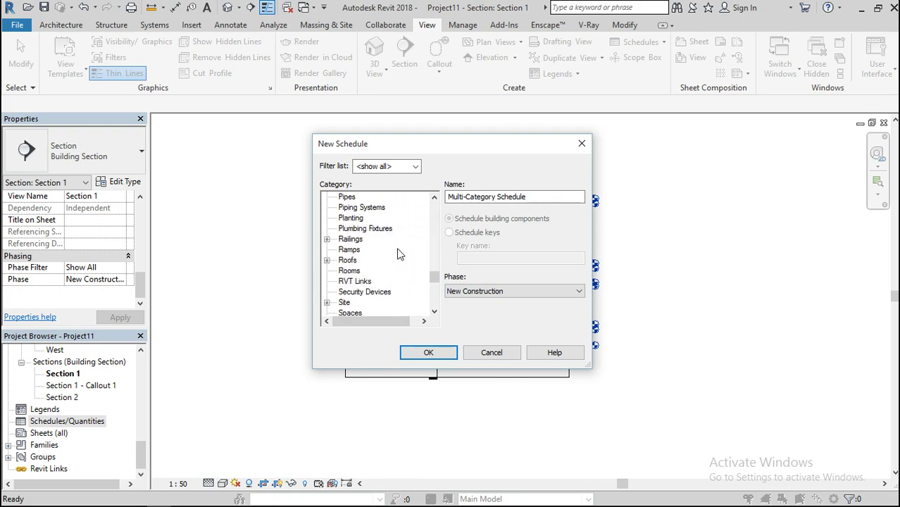
{"action": "scroll", "coordinate": [398, 253], "scroll_direction": "down", "scroll_amount": 6}
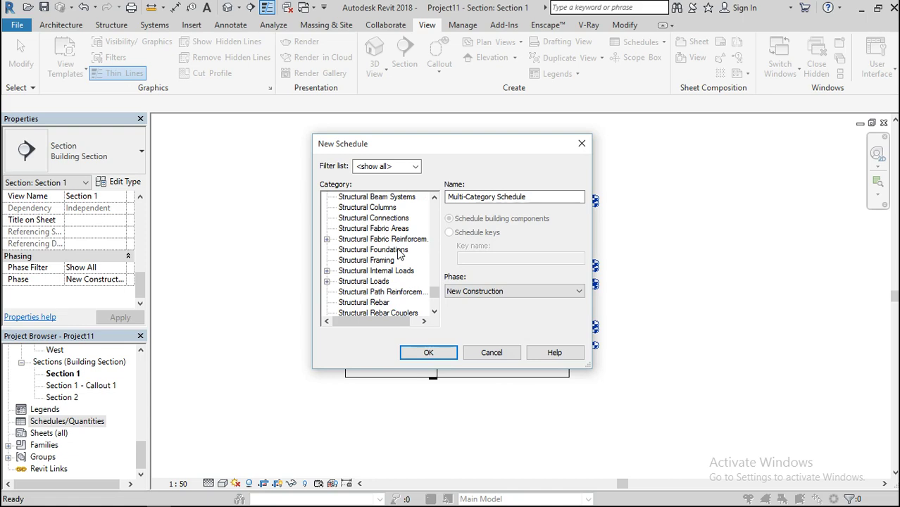
{"action": "scroll", "coordinate": [376, 268], "scroll_direction": "down", "scroll_amount": 3}
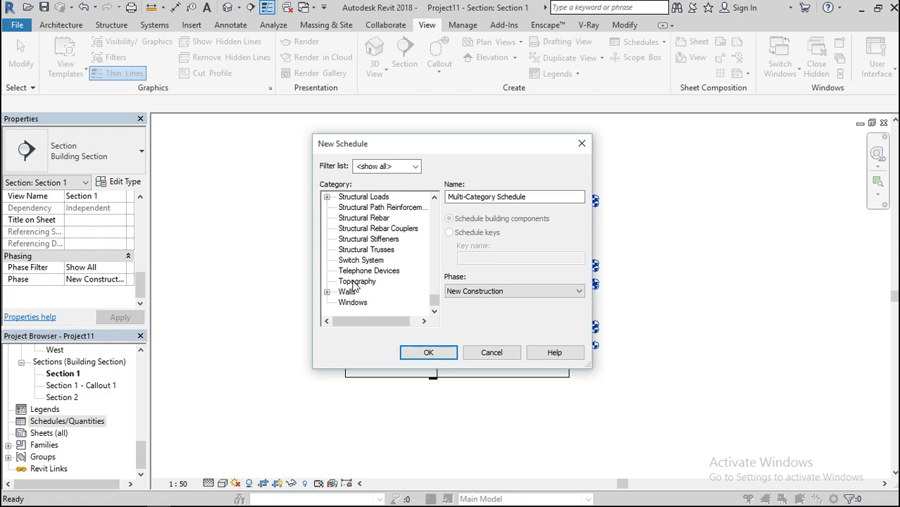
{"action": "scroll", "coordinate": [354, 283], "scroll_direction": "up", "scroll_amount": 1}
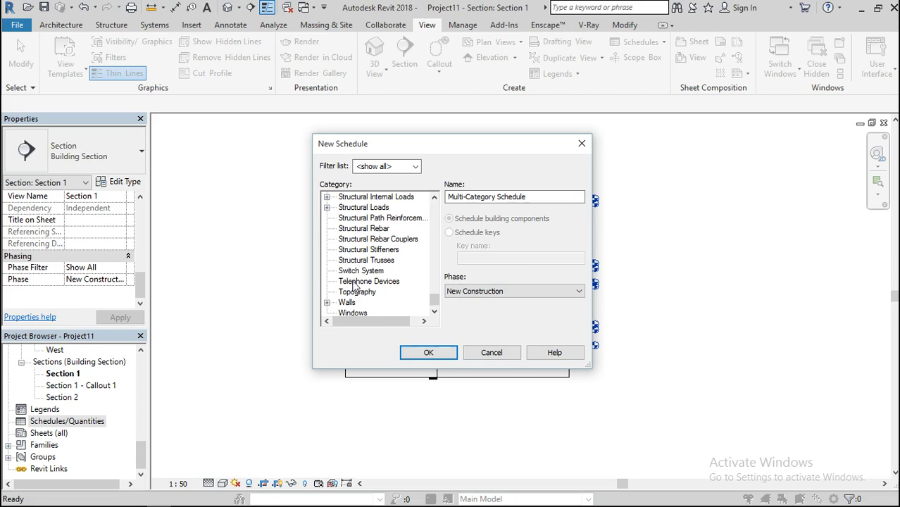
{"action": "left_click", "coordinate": [365, 228]}
{"action": "left_click", "coordinate": [423, 353]}
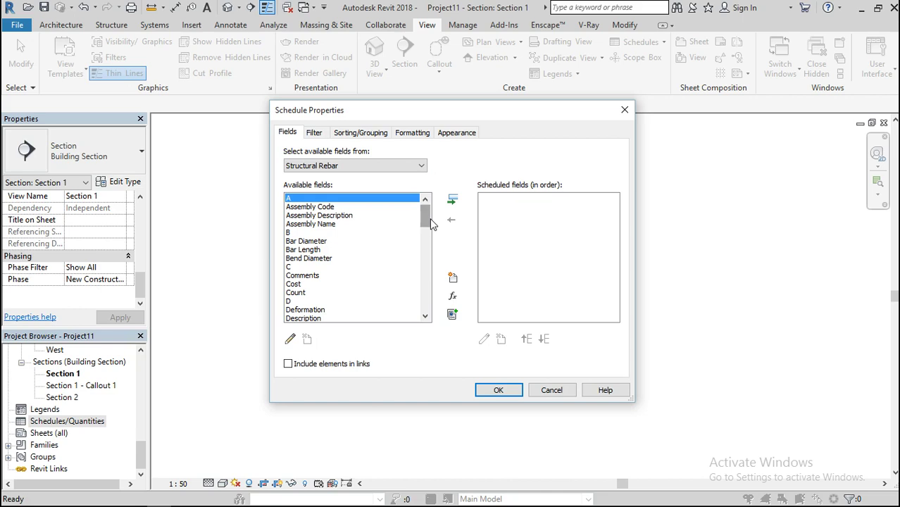
Step: Add Bar Diameter, Bar Length, Cost and Host Category as schedule fields
{"action": "left_click_drag", "start_coordinate": [425, 220], "coordinate": [425, 222]}
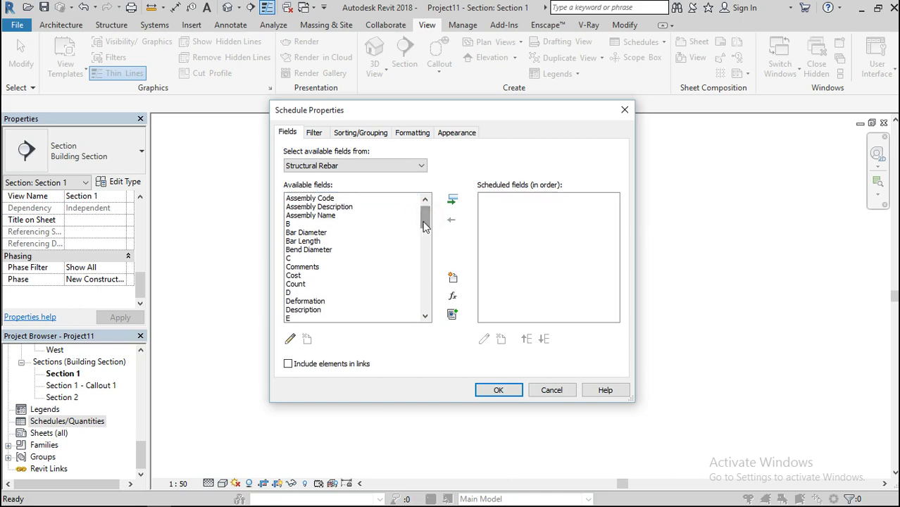
{"action": "left_click", "coordinate": [310, 233]}
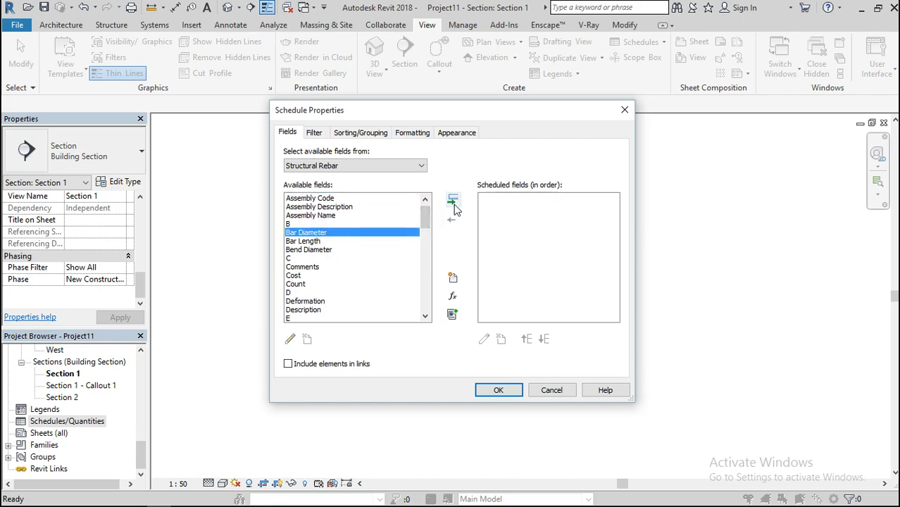
{"action": "left_click", "coordinate": [452, 200]}
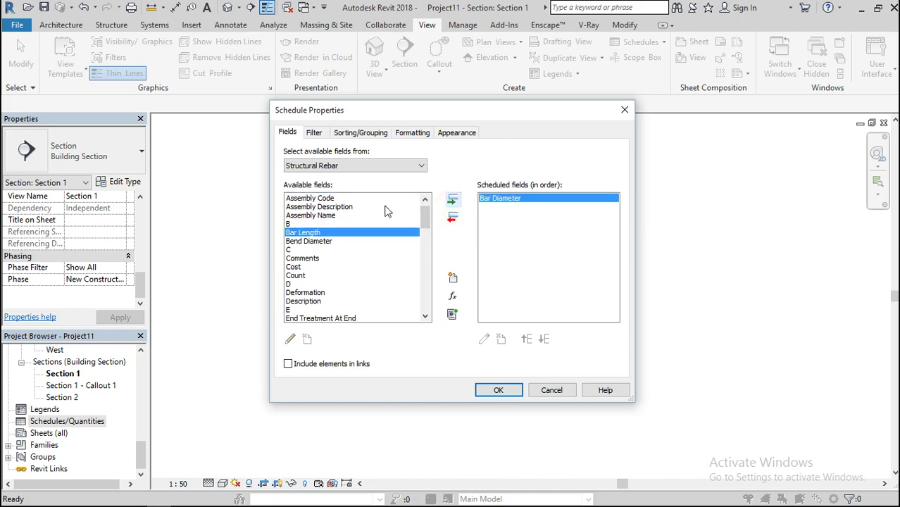
{"action": "left_click", "coordinate": [453, 200]}
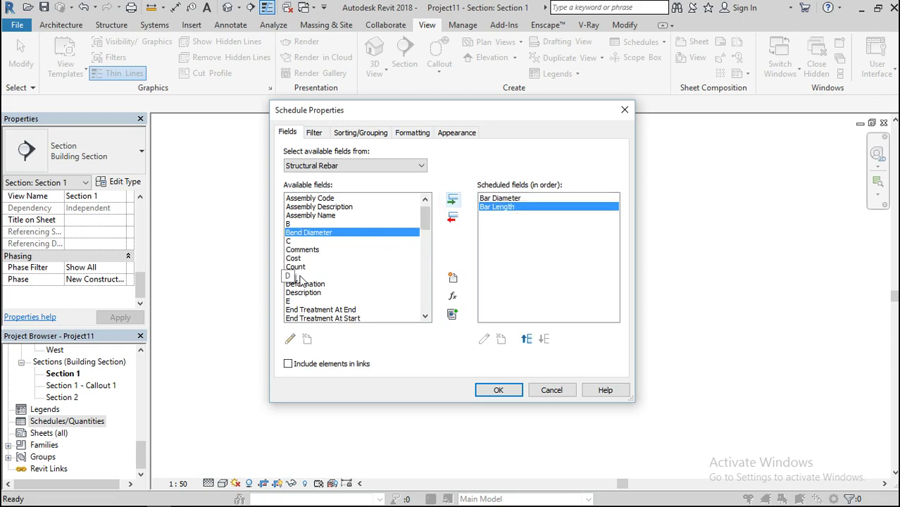
{"action": "scroll", "coordinate": [342, 262], "scroll_direction": "down", "scroll_amount": 4}
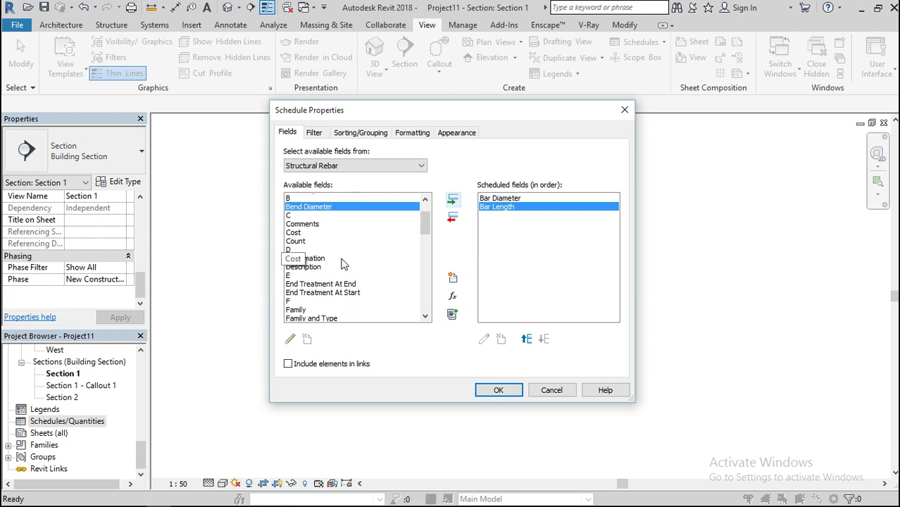
{"action": "left_click", "coordinate": [295, 224]}
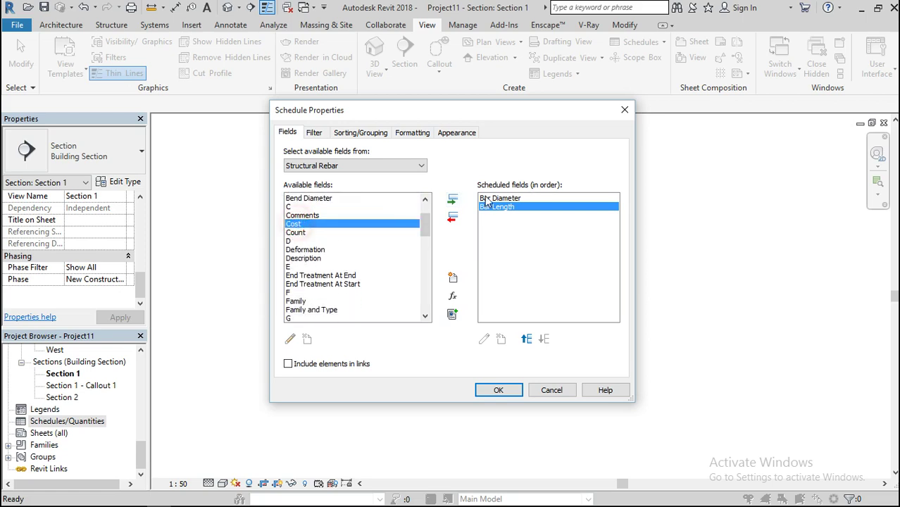
{"action": "left_click", "coordinate": [452, 200]}
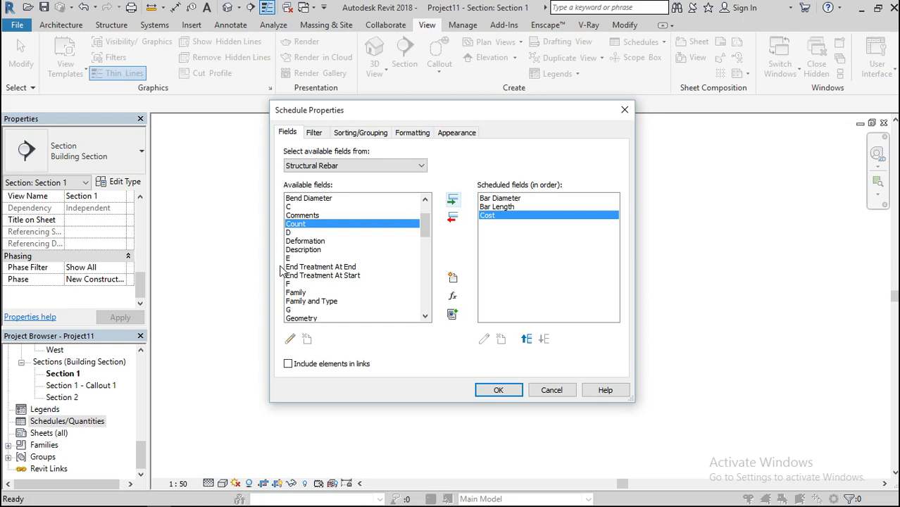
{"action": "scroll", "coordinate": [321, 246], "scroll_direction": "down", "scroll_amount": 4}
{"action": "scroll", "coordinate": [322, 246], "scroll_direction": "down", "scroll_amount": 6}
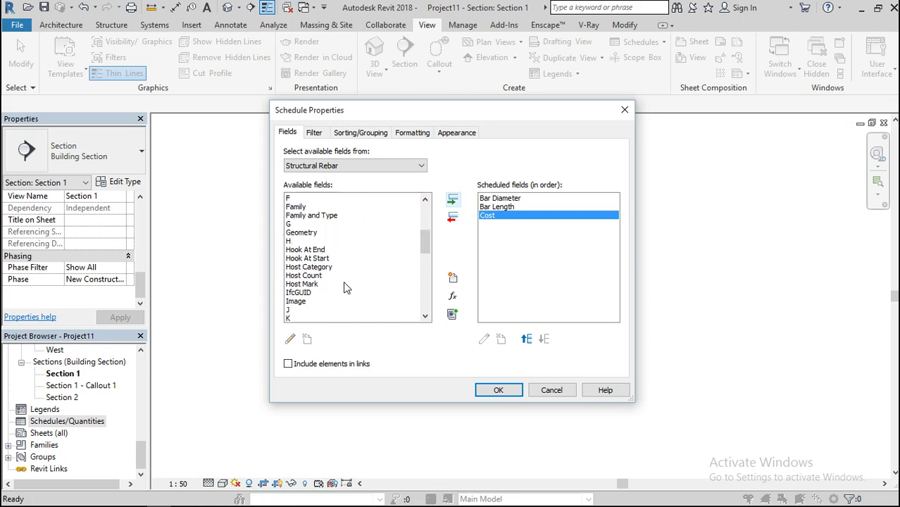
{"action": "left_click", "coordinate": [310, 268]}
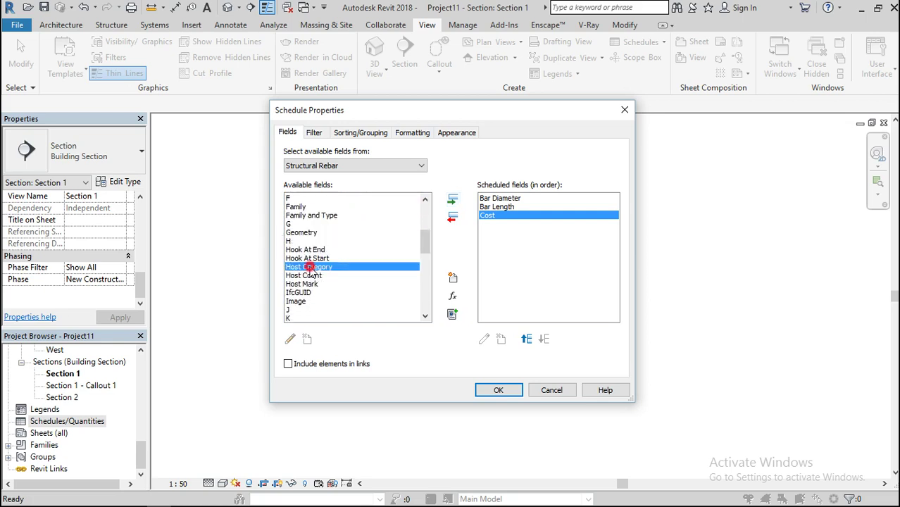
{"action": "left_click", "coordinate": [452, 201]}
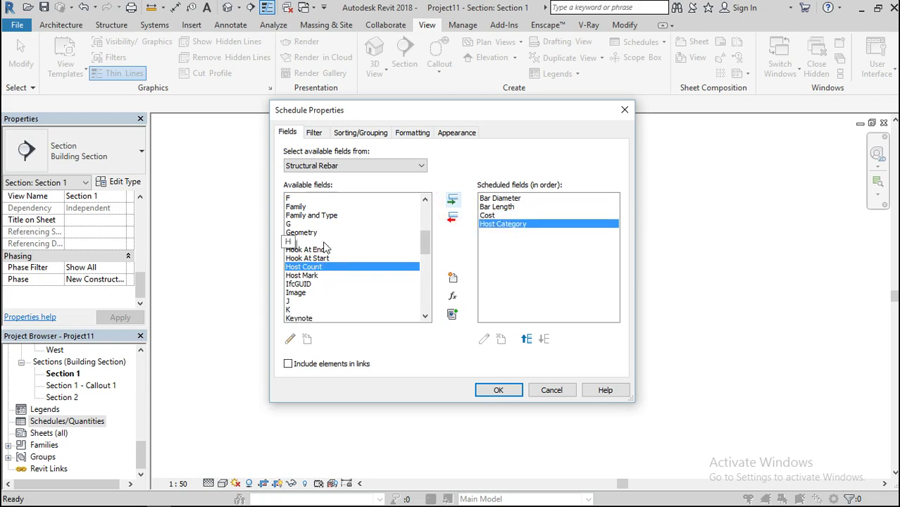
Step: Add Image and Quantity as schedule fields
{"action": "scroll", "coordinate": [325, 247], "scroll_direction": "down", "scroll_amount": 1}
{"action": "scroll", "coordinate": [324, 244], "scroll_direction": "down", "scroll_amount": 3}
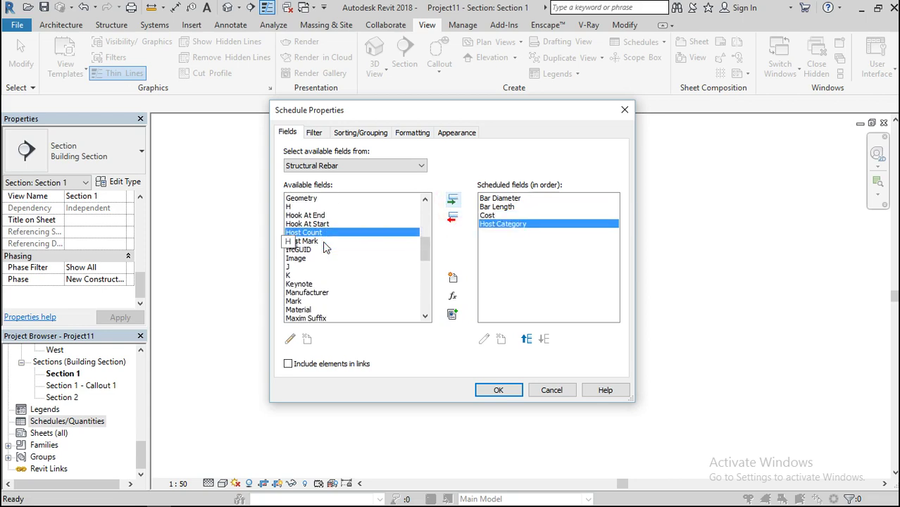
{"action": "left_click", "coordinate": [294, 257]}
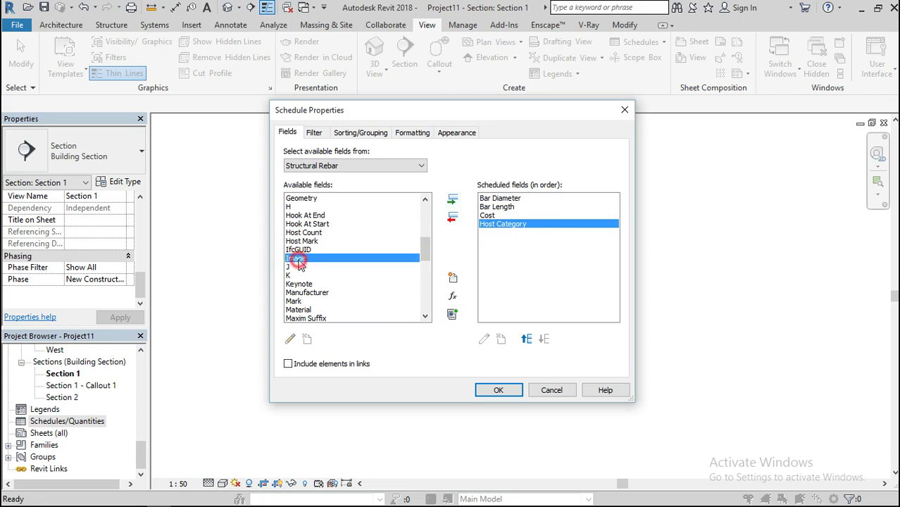
{"action": "left_click", "coordinate": [453, 202]}
{"action": "scroll", "coordinate": [333, 231], "scroll_direction": "down", "scroll_amount": 3}
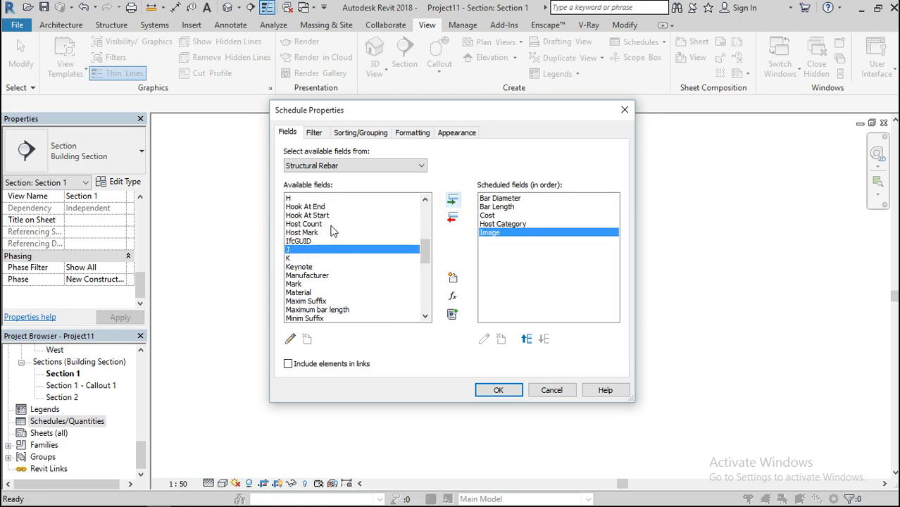
{"action": "scroll", "coordinate": [333, 231], "scroll_direction": "down", "scroll_amount": 5}
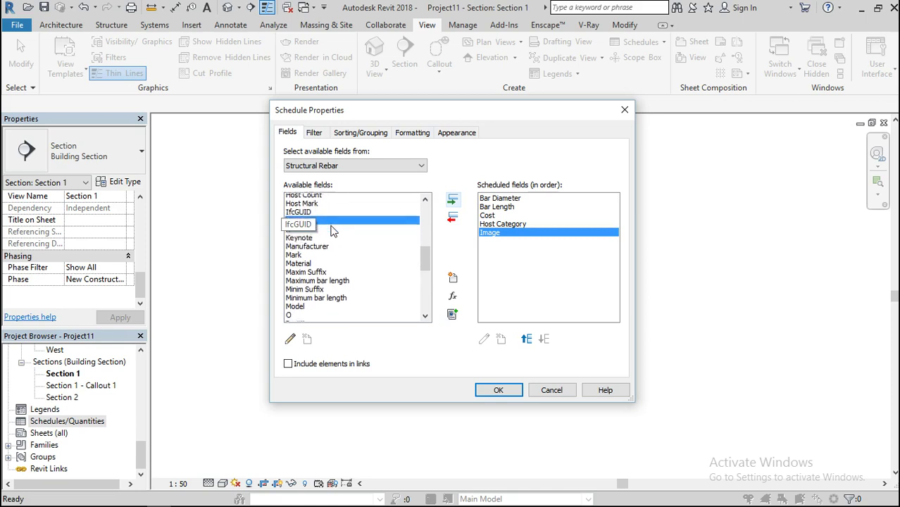
{"action": "scroll", "coordinate": [332, 231], "scroll_direction": "down", "scroll_amount": 3}
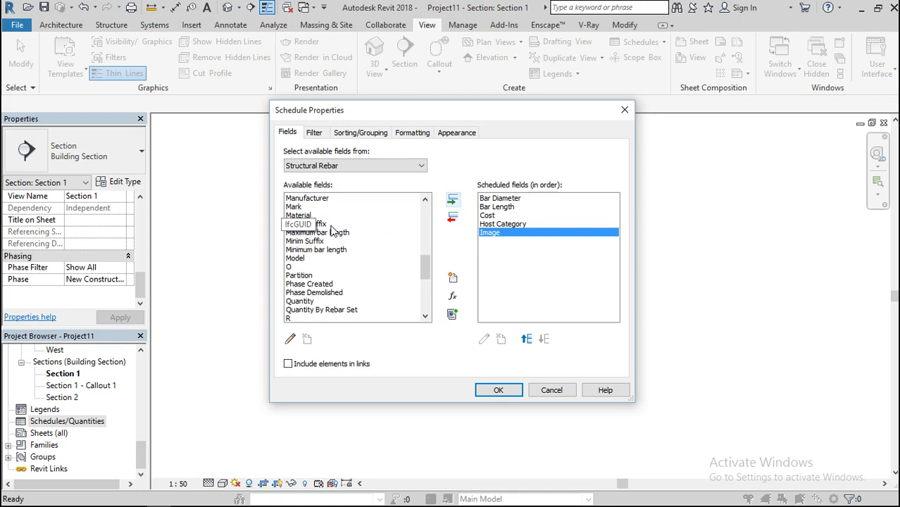
{"action": "left_click", "coordinate": [300, 292]}
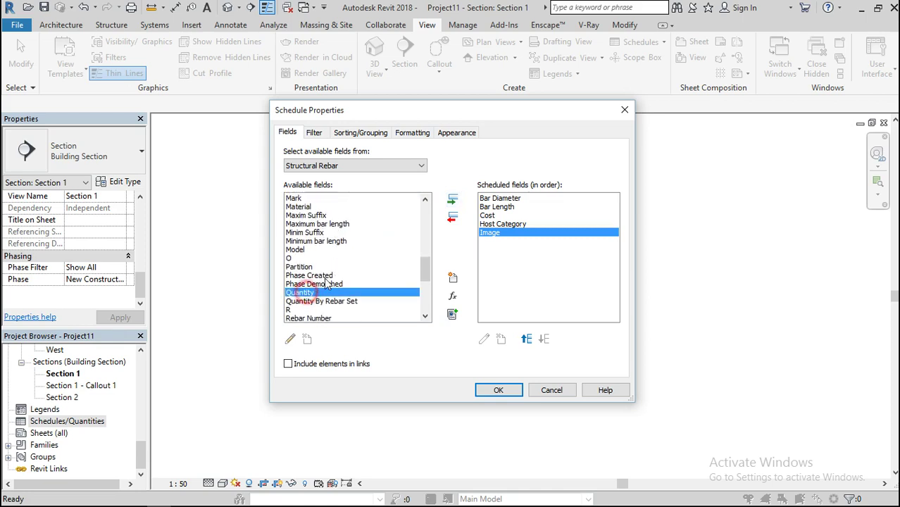
{"action": "left_click", "coordinate": [452, 201]}
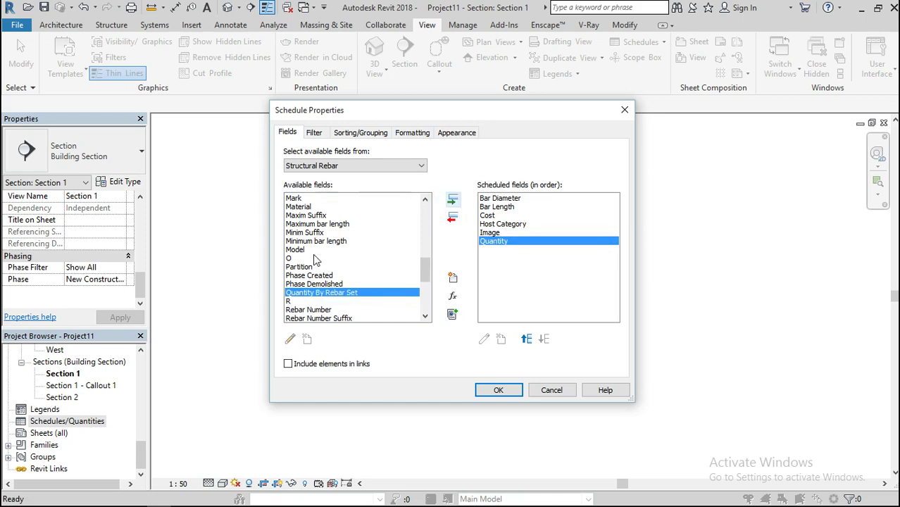
Step: Add Reinforcement Volume and Total Bar Length as schedule fields
{"action": "scroll", "coordinate": [315, 260], "scroll_direction": "down", "scroll_amount": 4}
{"action": "scroll", "coordinate": [316, 260], "scroll_direction": "down", "scroll_amount": 5}
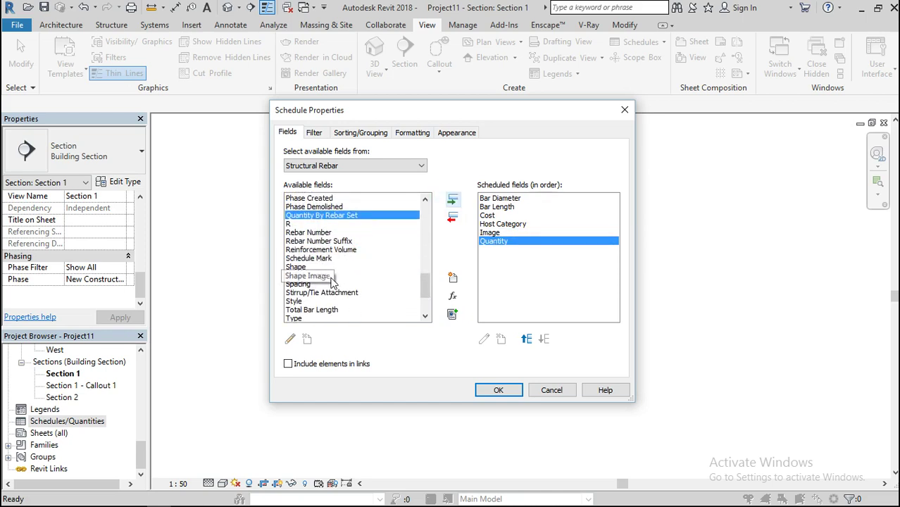
{"action": "scroll", "coordinate": [352, 283], "scroll_direction": "down", "scroll_amount": 2}
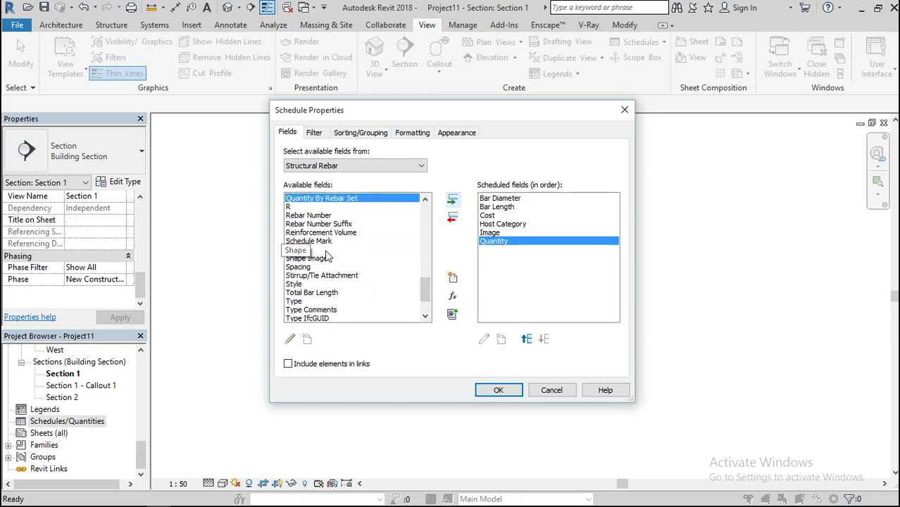
{"action": "left_click", "coordinate": [334, 232]}
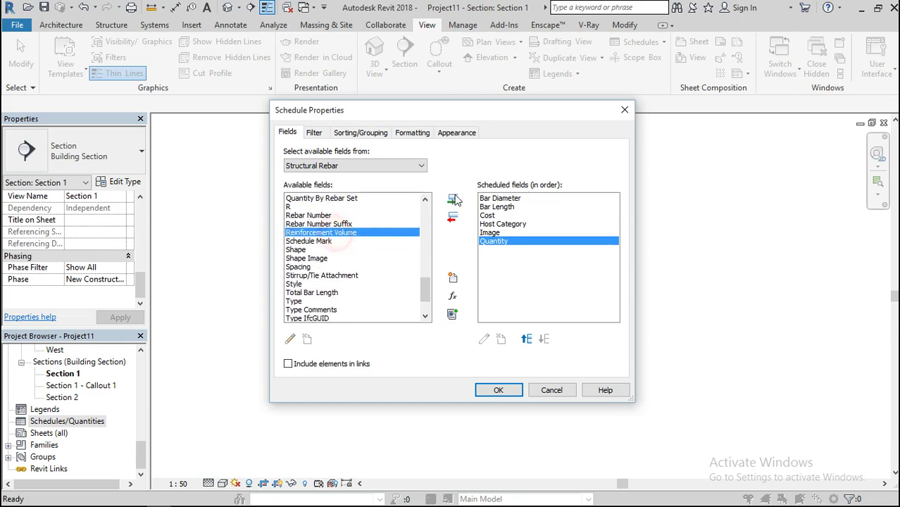
{"action": "left_click", "coordinate": [453, 200]}
{"action": "scroll", "coordinate": [334, 273], "scroll_direction": "down", "scroll_amount": 2}
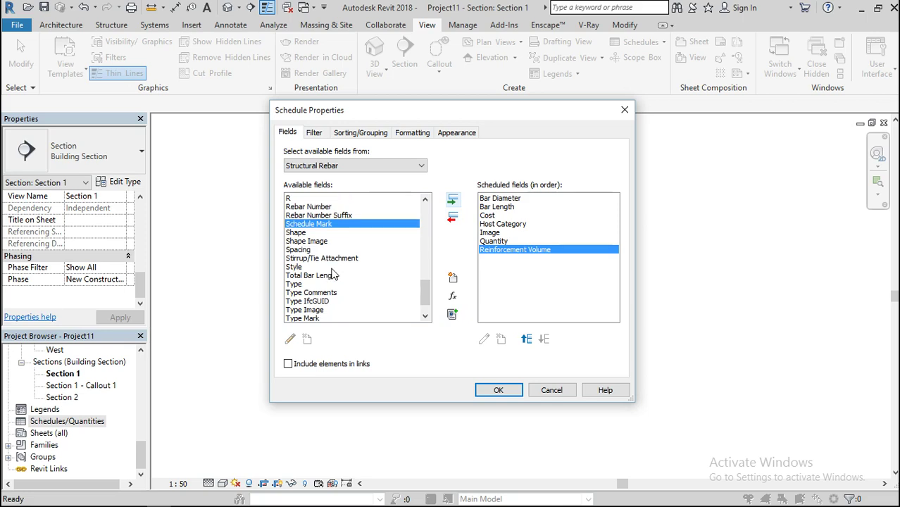
{"action": "scroll", "coordinate": [334, 273], "scroll_direction": "down", "scroll_amount": 2}
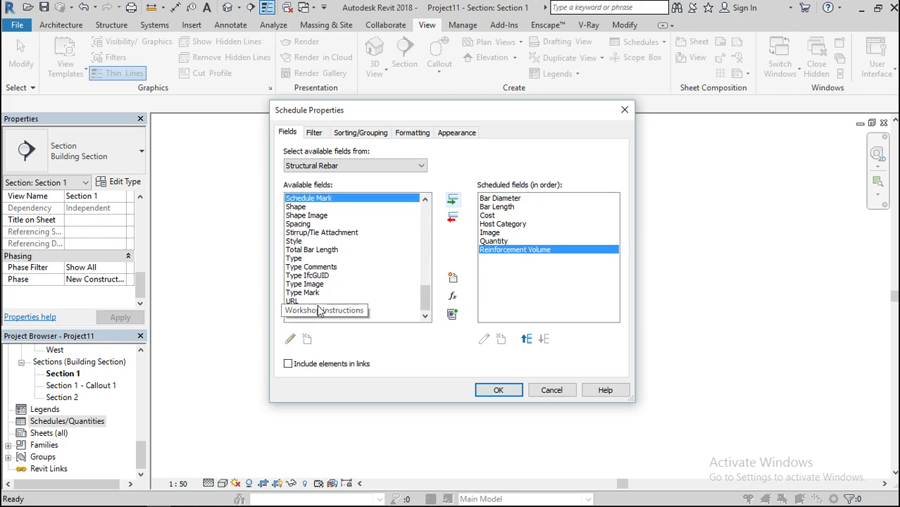
{"action": "left_click", "coordinate": [317, 250]}
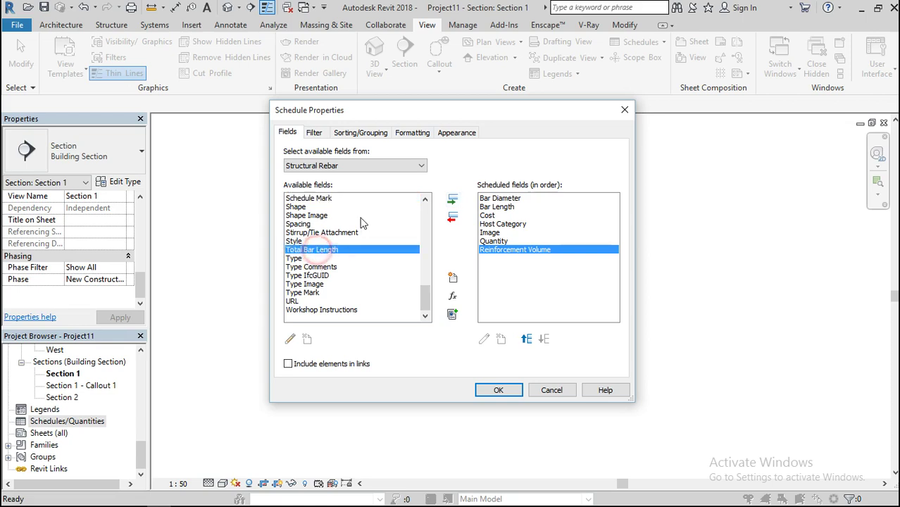
{"action": "left_click", "coordinate": [452, 201]}
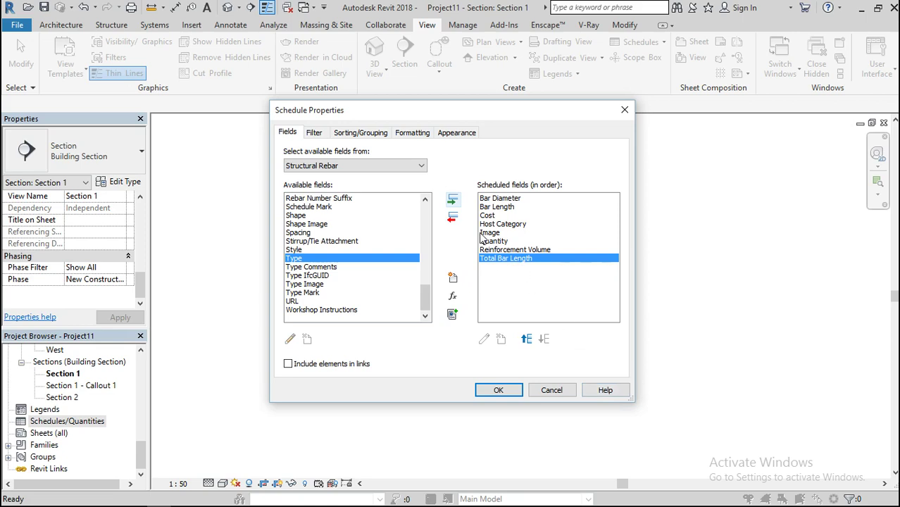
Step: Move Host Category to the first column and Cost below Image
{"action": "left_click", "coordinate": [503, 224]}
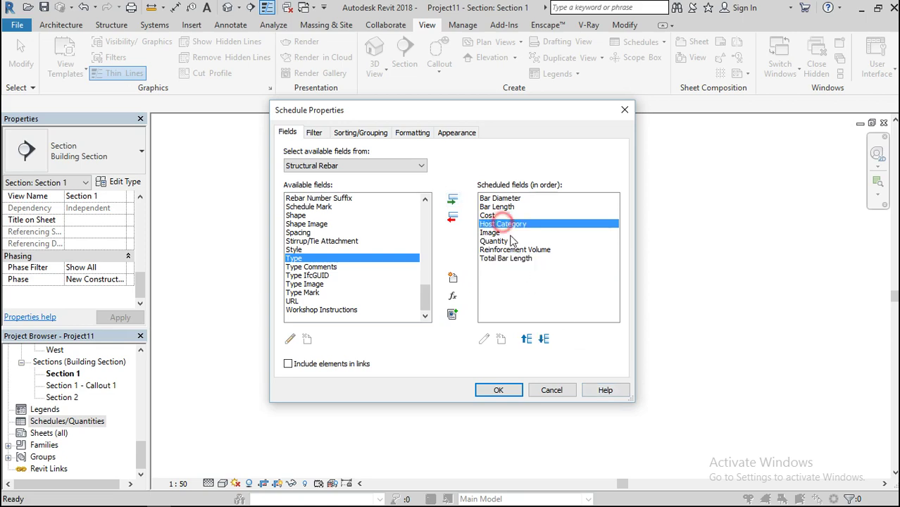
{"action": "left_click", "coordinate": [525, 340]}
{"action": "left_click", "coordinate": [525, 339]}
{"action": "left_click", "coordinate": [525, 339]}
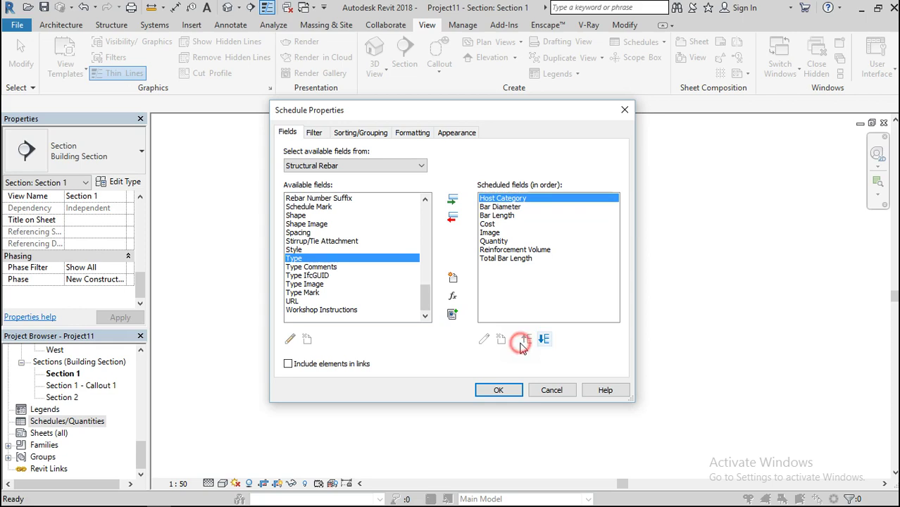
{"action": "left_click", "coordinate": [488, 207]}
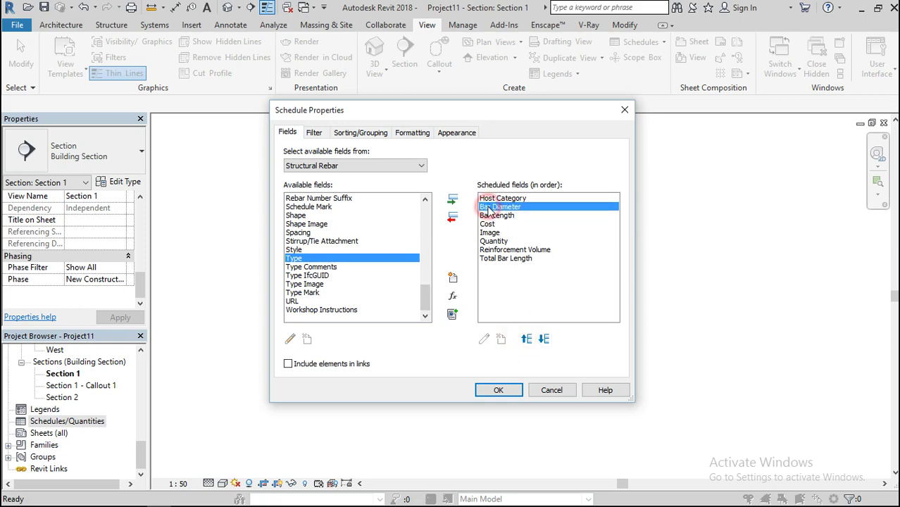
{"action": "left_click", "coordinate": [494, 215]}
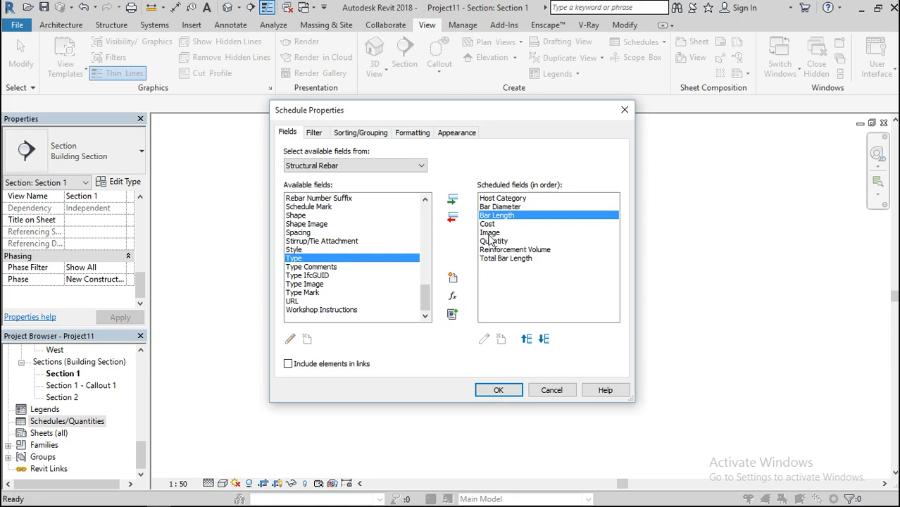
{"action": "left_click", "coordinate": [489, 233]}
{"action": "left_click", "coordinate": [488, 224]}
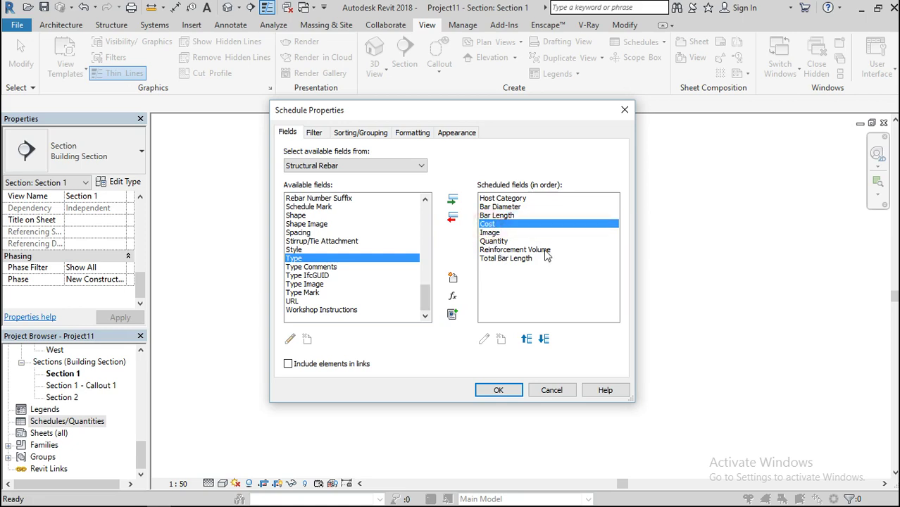
{"action": "left_click", "coordinate": [544, 339]}
{"action": "left_click", "coordinate": [547, 344]}
{"action": "left_click", "coordinate": [548, 344]}
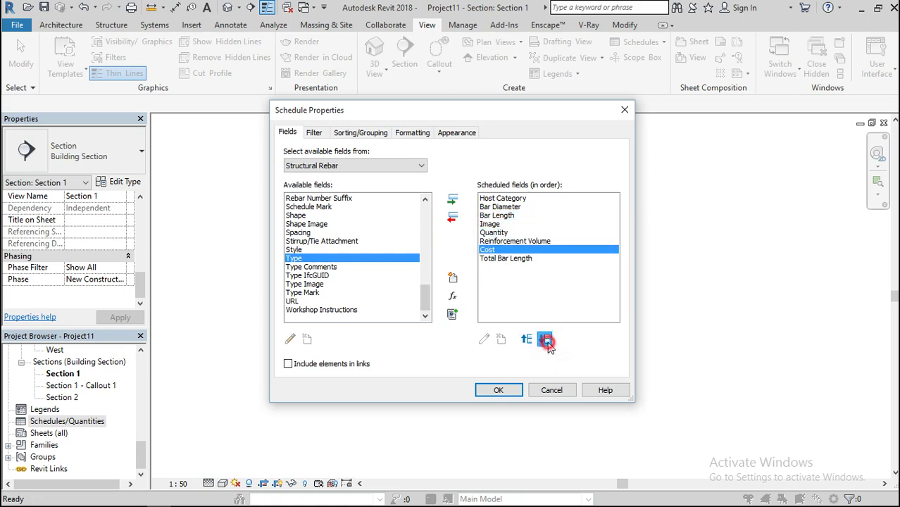
{"action": "left_click", "coordinate": [548, 344]}
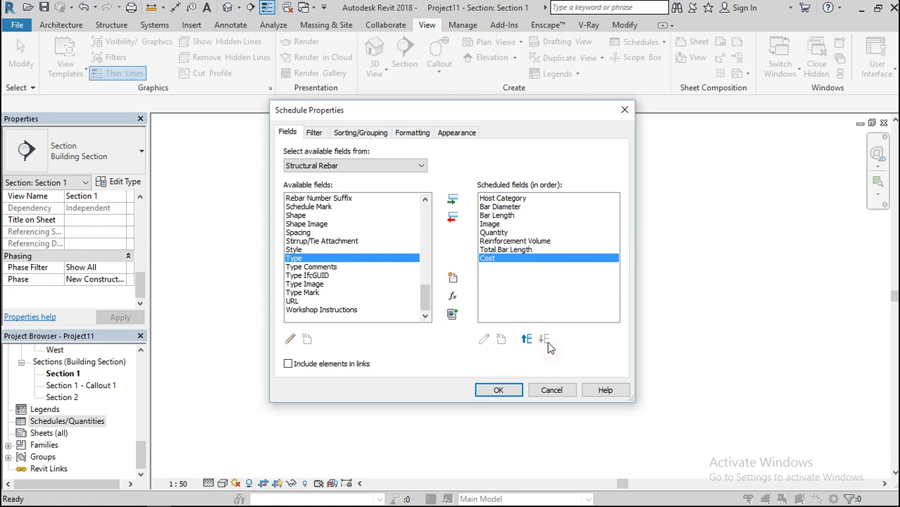
{"action": "left_click", "coordinate": [491, 226]}
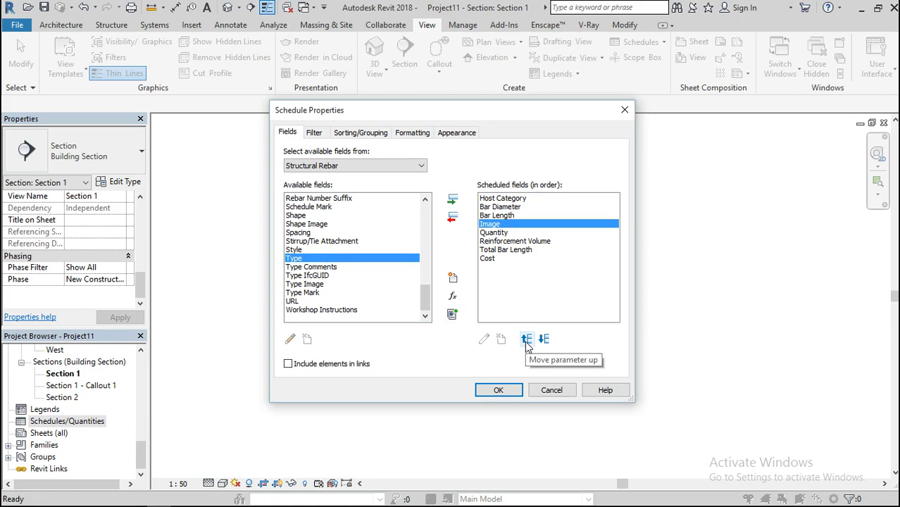
Step: Move Total Bar Length up three places, Image to the bottom, and confirm the field order
{"action": "left_click", "coordinate": [491, 234]}
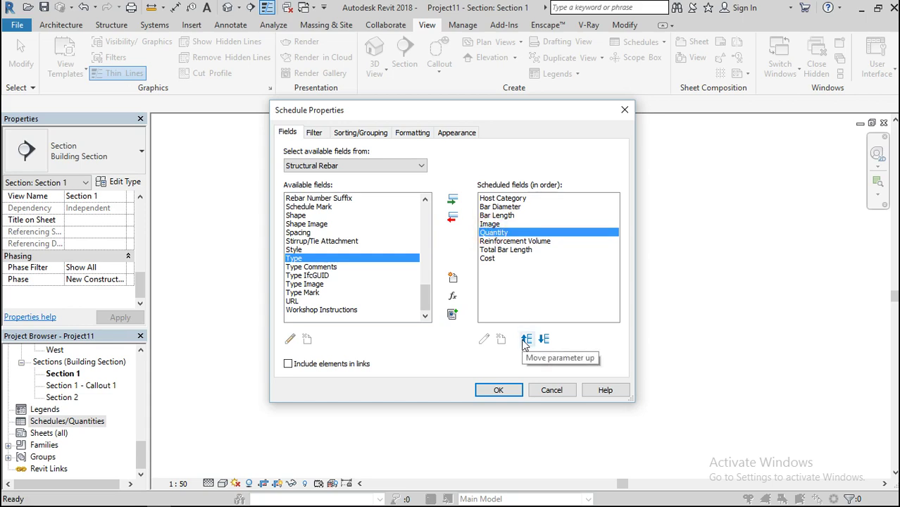
{"action": "left_click", "coordinate": [494, 251]}
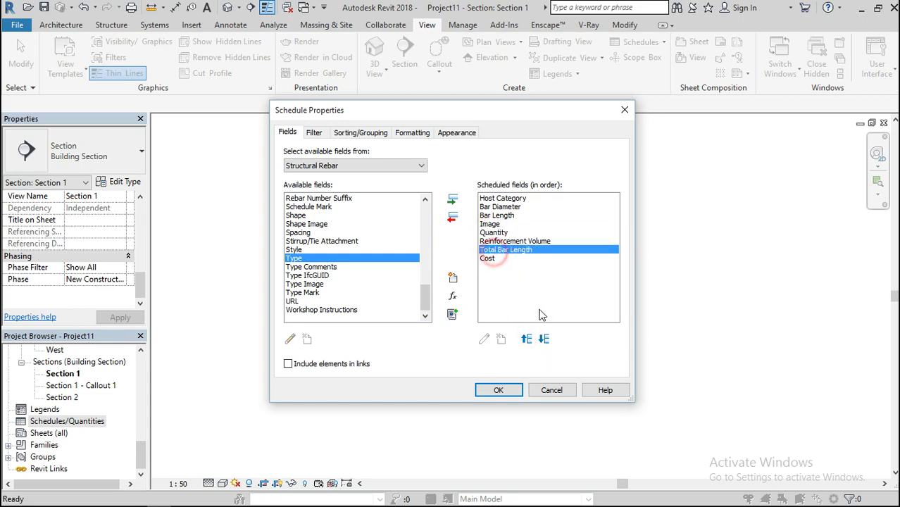
{"action": "left_click", "coordinate": [526, 339]}
{"action": "left_click", "coordinate": [526, 338]}
{"action": "left_click", "coordinate": [526, 338]}
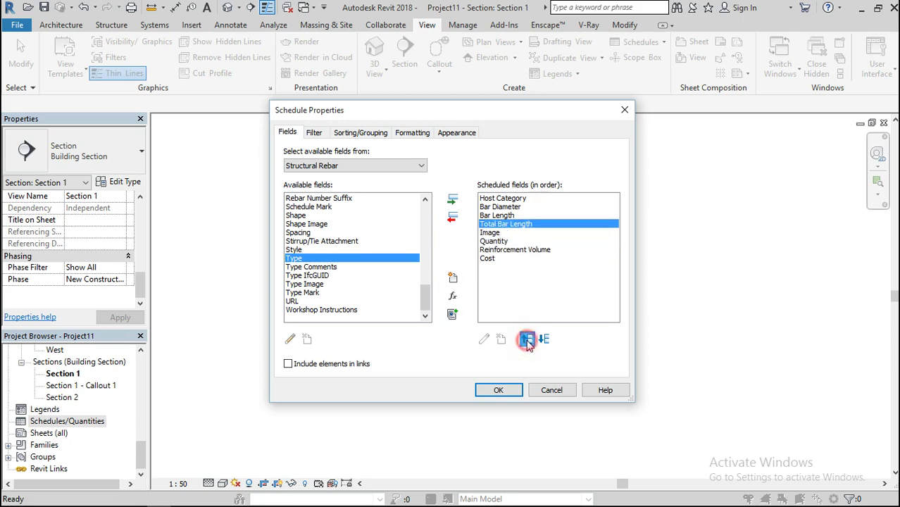
{"action": "left_click", "coordinate": [489, 233]}
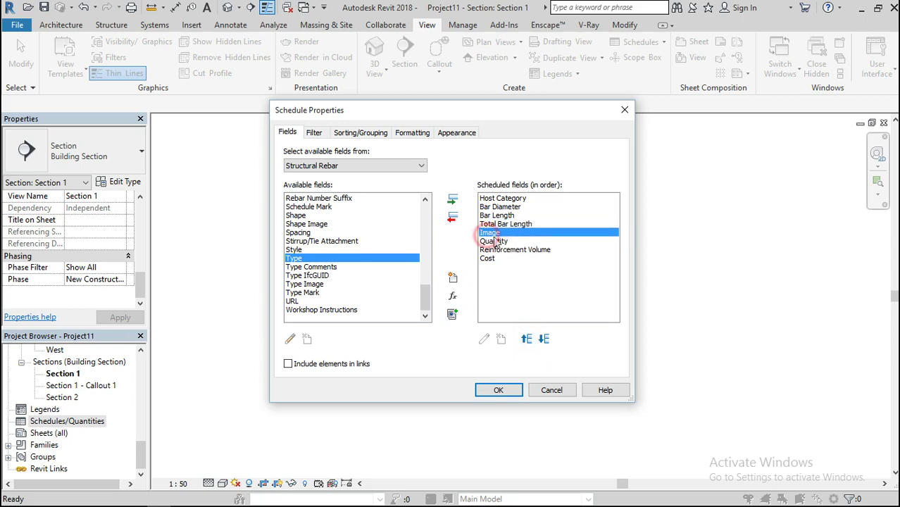
{"action": "left_click", "coordinate": [543, 340]}
{"action": "left_click", "coordinate": [544, 339]}
{"action": "left_click", "coordinate": [544, 339]}
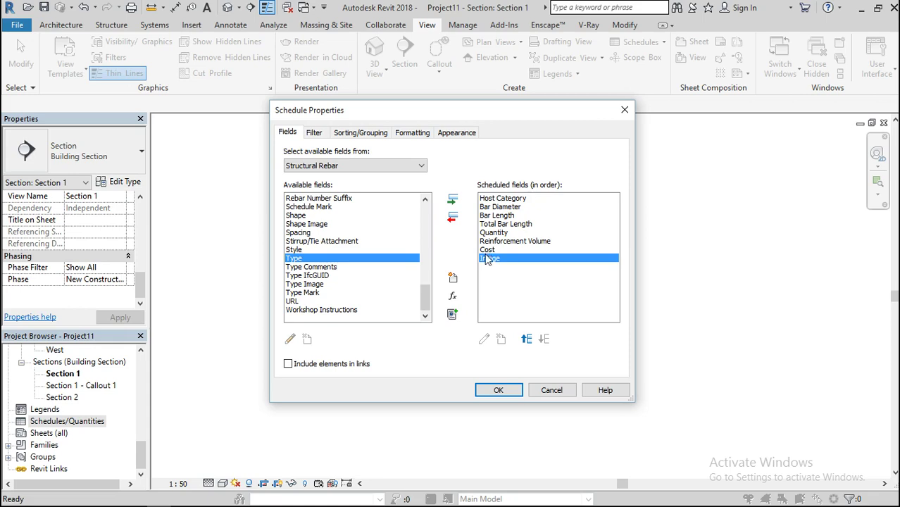
{"action": "left_click", "coordinate": [496, 391]}
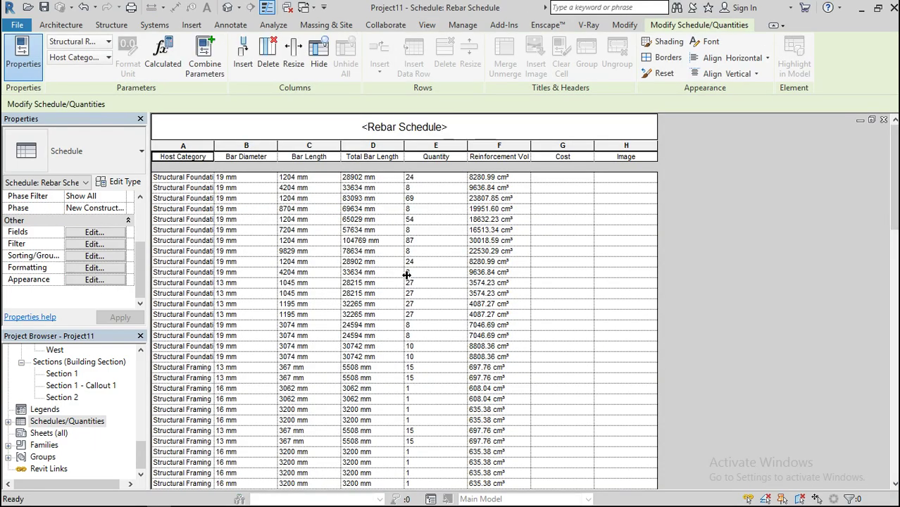
Step: Scroll through the Rebar Schedule to check Total Bar Length fourth, empty Cost, and Image last
{"action": "scroll", "coordinate": [406, 275], "scroll_direction": "down", "scroll_amount": 15}
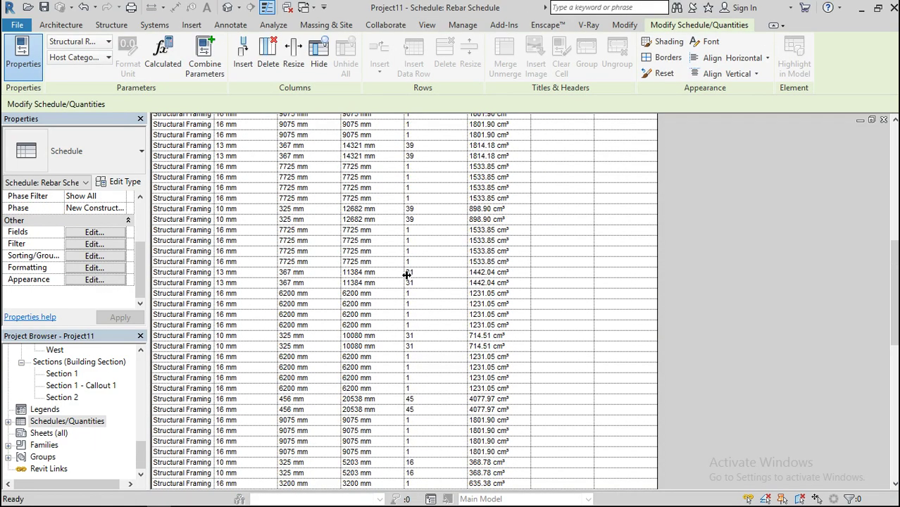
{"action": "scroll", "coordinate": [406, 276], "scroll_direction": "down", "scroll_amount": 7}
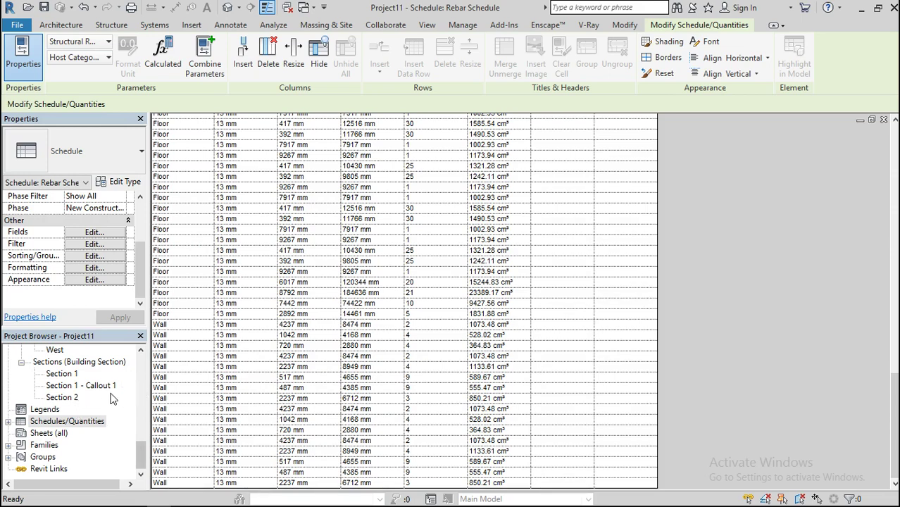
Step: Open the Section 2 view and zoom to a beam's rebar
{"action": "double_click", "coordinate": [62, 398]}
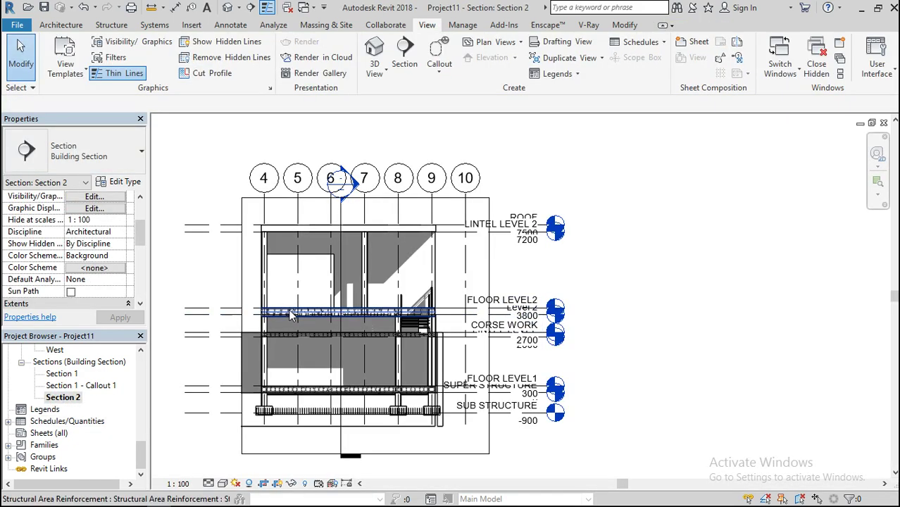
{"action": "scroll", "coordinate": [288, 316], "scroll_direction": "up", "scroll_amount": 5}
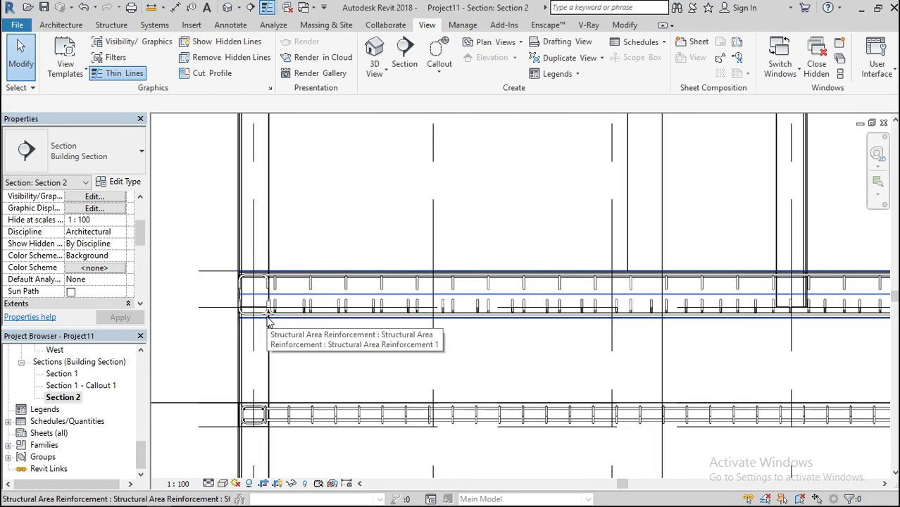
{"action": "scroll", "coordinate": [267, 320], "scroll_direction": "up", "scroll_amount": 3}
{"action": "scroll", "coordinate": [246, 370], "scroll_direction": "down", "scroll_amount": 5}
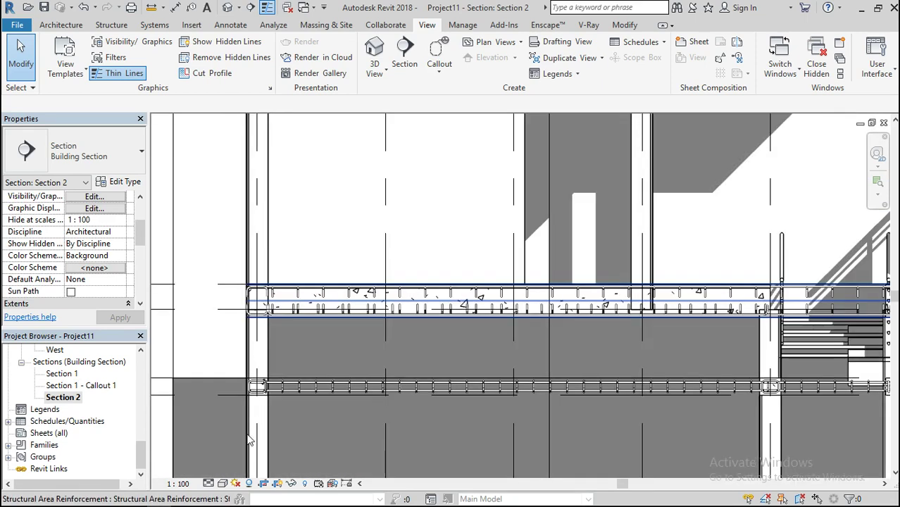
{"action": "scroll", "coordinate": [257, 388], "scroll_direction": "up", "scroll_amount": 5}
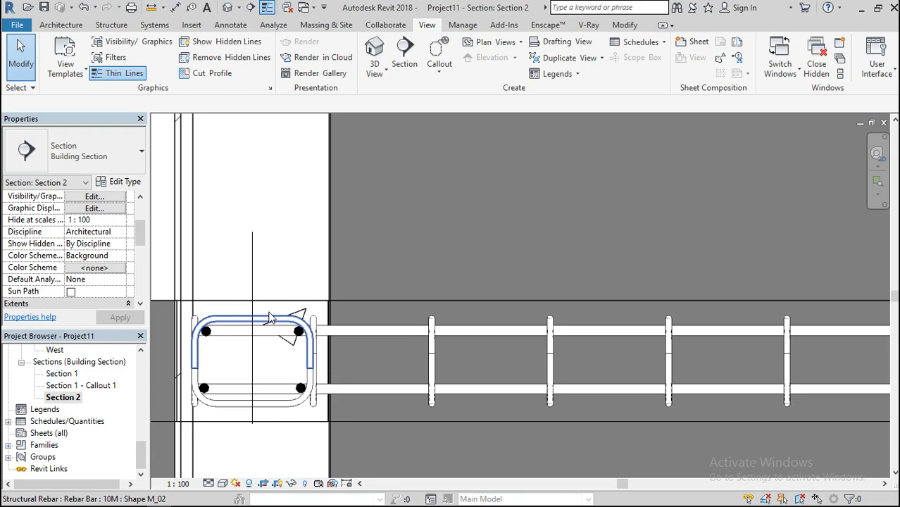
Step: Select all eight 10M rebar bar instances across the entire project
{"action": "right_click", "coordinate": [270, 318]}
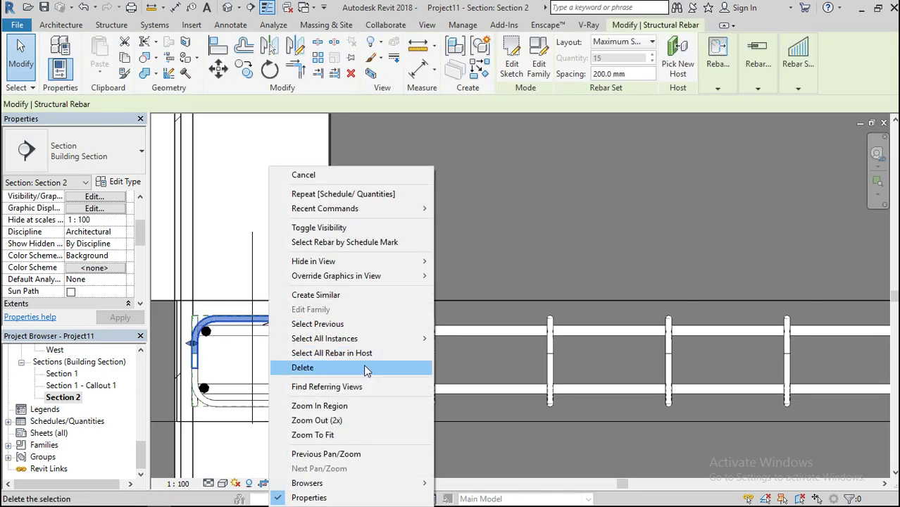
{"action": "mouse_move", "coordinate": [409, 340]}
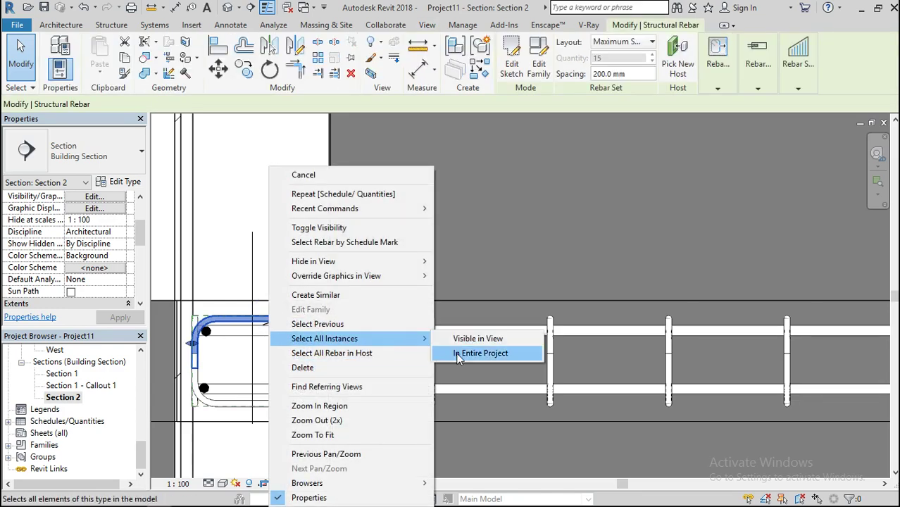
{"action": "left_click", "coordinate": [457, 356]}
{"action": "scroll", "coordinate": [503, 246], "scroll_direction": "down", "scroll_amount": 3}
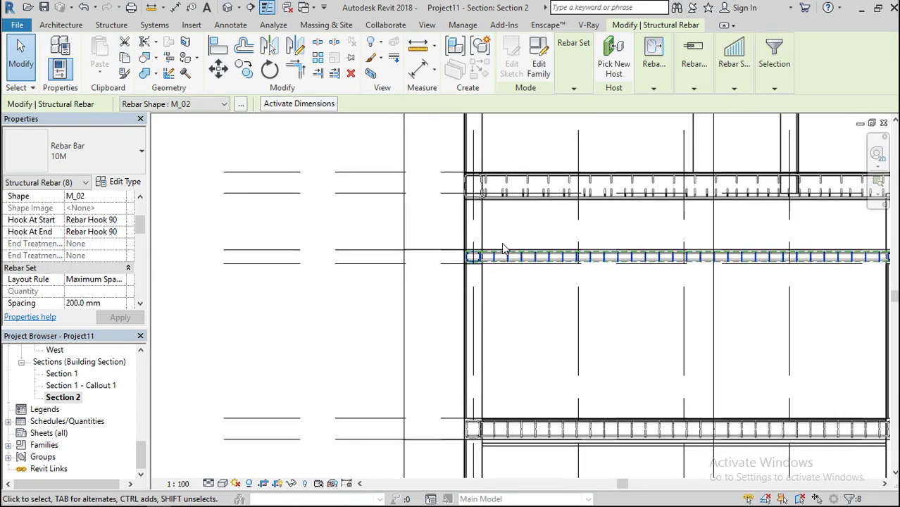
{"action": "scroll", "coordinate": [501, 242], "scroll_direction": "up", "scroll_amount": 3}
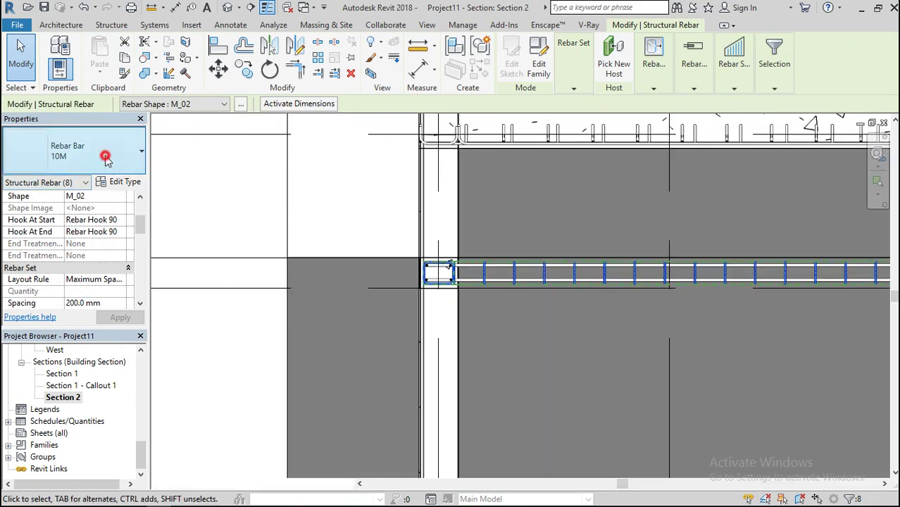
{"action": "left_click", "coordinate": [106, 158]}
Step: Give the 10M rebar bar type a Cost of 1000 and clear the selection
{"action": "left_click", "coordinate": [105, 155]}
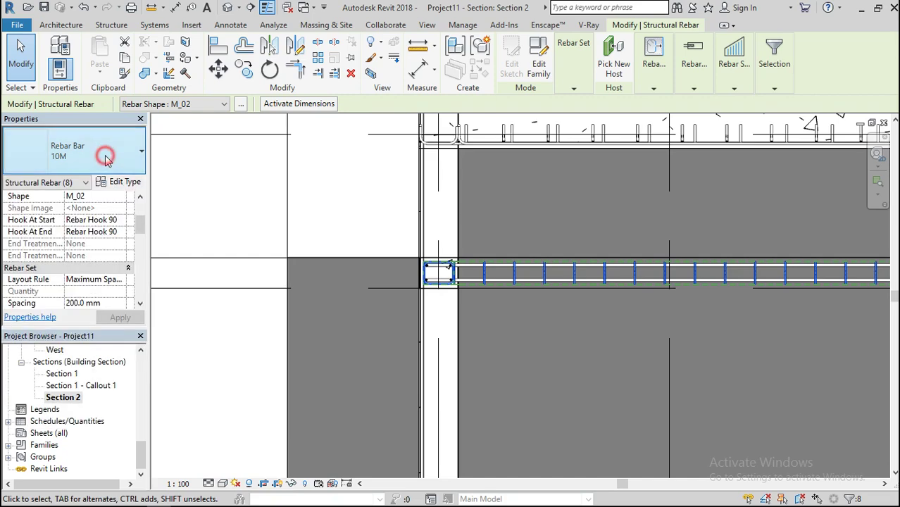
{"action": "left_click", "coordinate": [131, 181]}
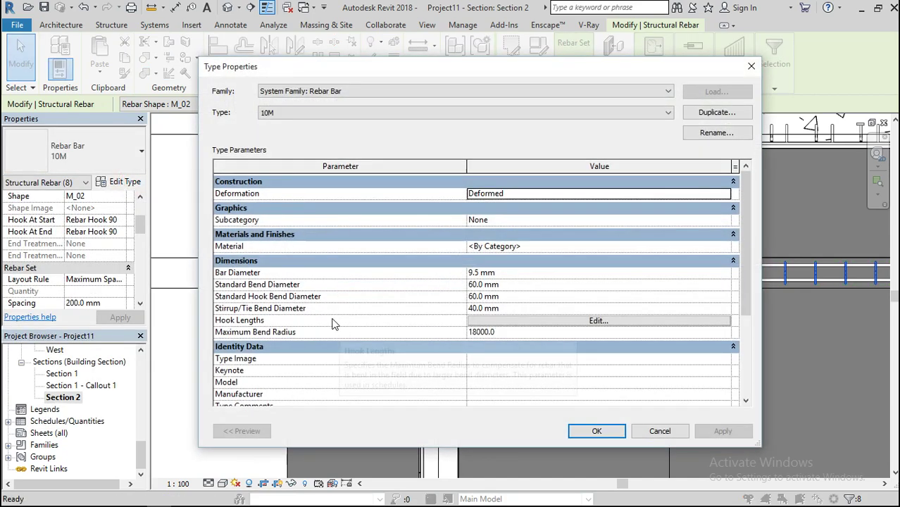
{"action": "scroll", "coordinate": [334, 324], "scroll_direction": "down", "scroll_amount": 3}
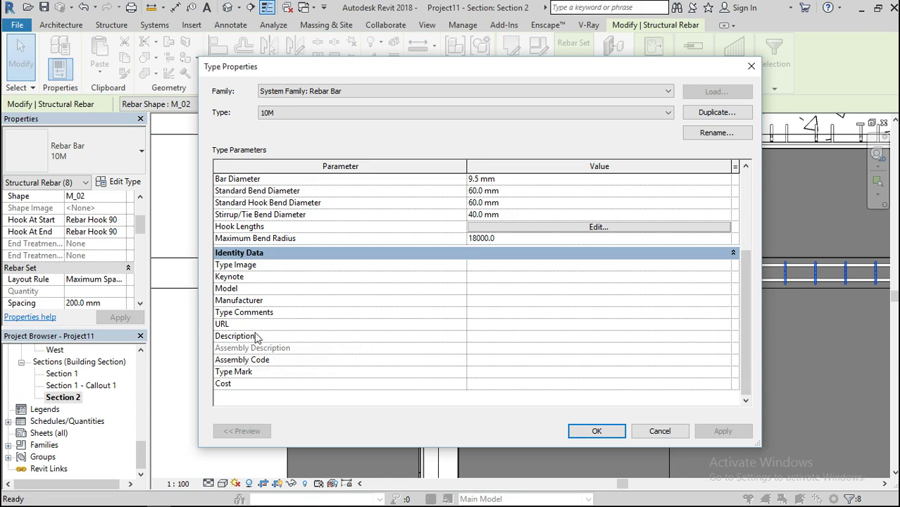
{"action": "left_click", "coordinate": [482, 388]}
{"action": "type", "text": "1000"}
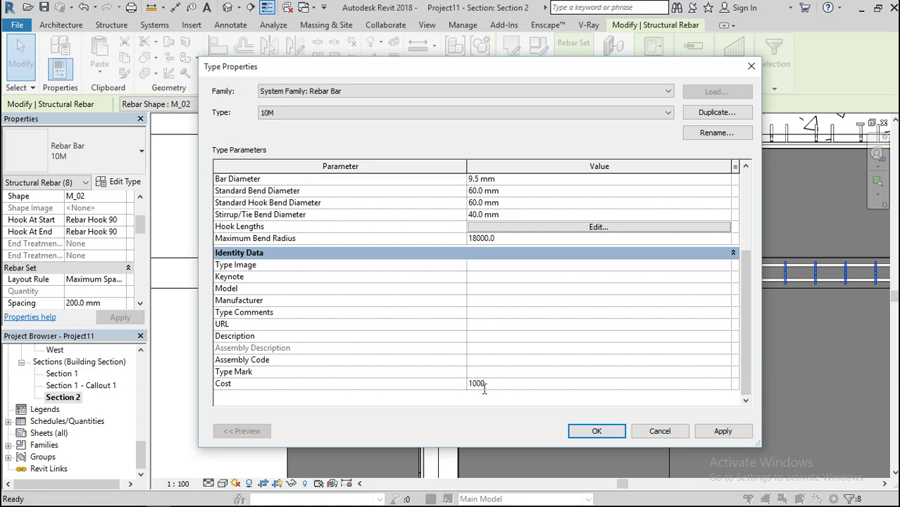
{"action": "left_click", "coordinate": [596, 432]}
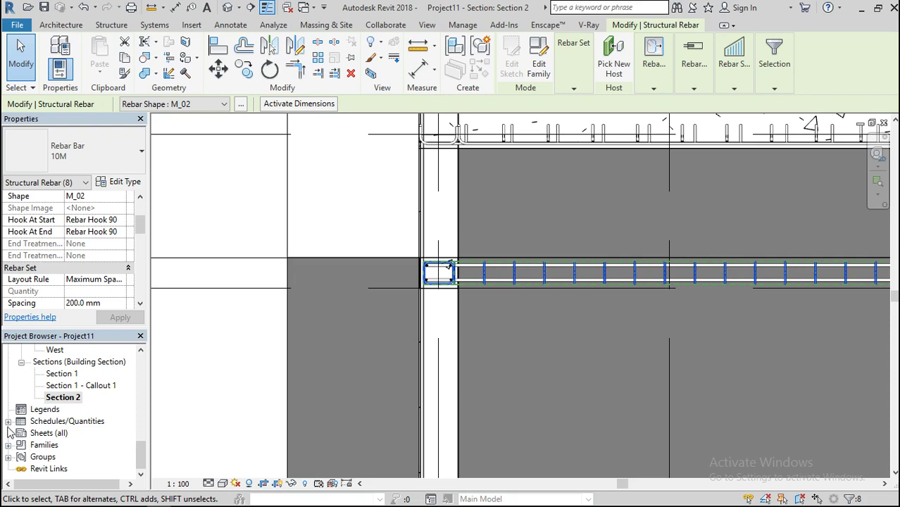
{"action": "key", "text": "Escape"}
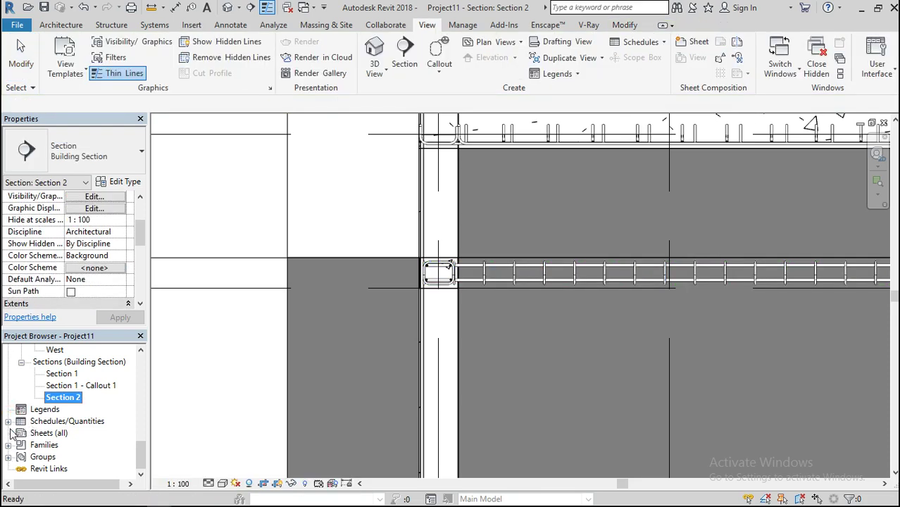
Step: Reopen the Rebar Schedule and review the 1000.00 Cost values on the 10 mm bar rows
{"action": "left_click", "coordinate": [8, 422]}
{"action": "double_click", "coordinate": [45, 433]}
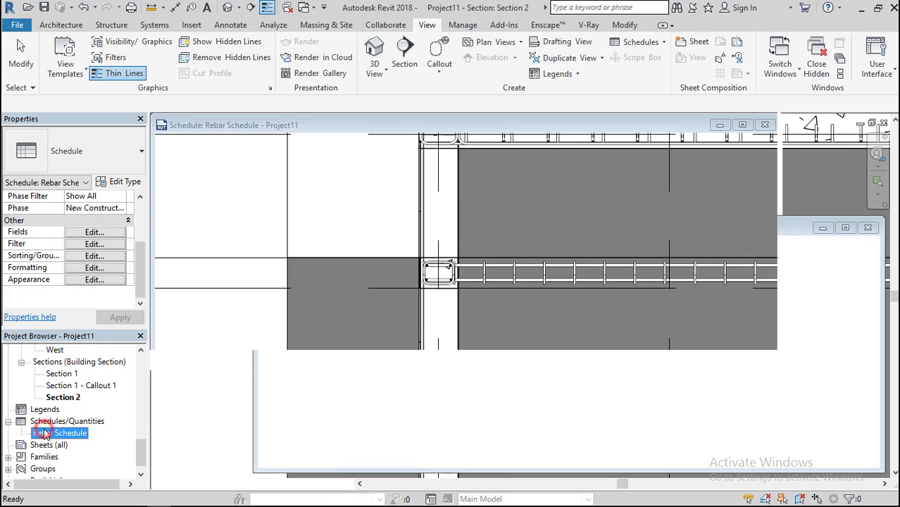
{"action": "scroll", "coordinate": [445, 327], "scroll_direction": "down", "scroll_amount": 10}
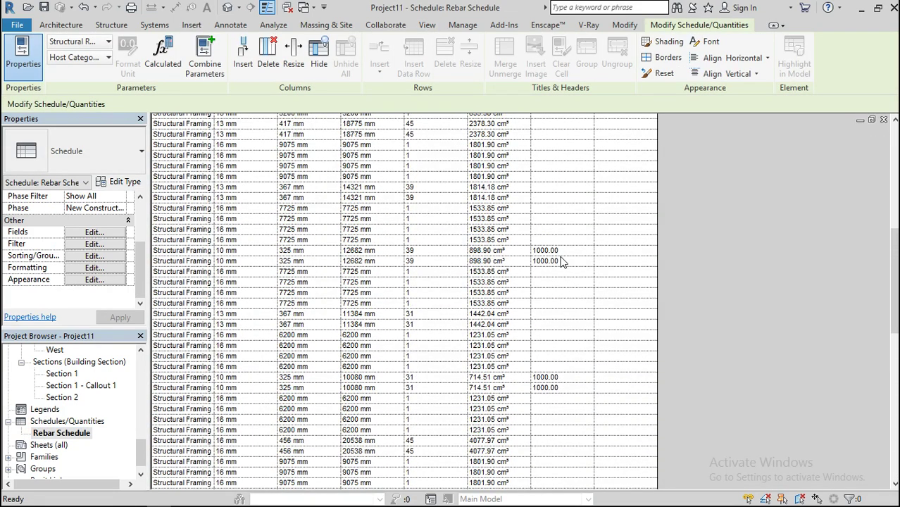
{"action": "scroll", "coordinate": [561, 262], "scroll_direction": "up", "scroll_amount": 12}
{"action": "scroll", "coordinate": [561, 261], "scroll_direction": "down", "scroll_amount": 10}
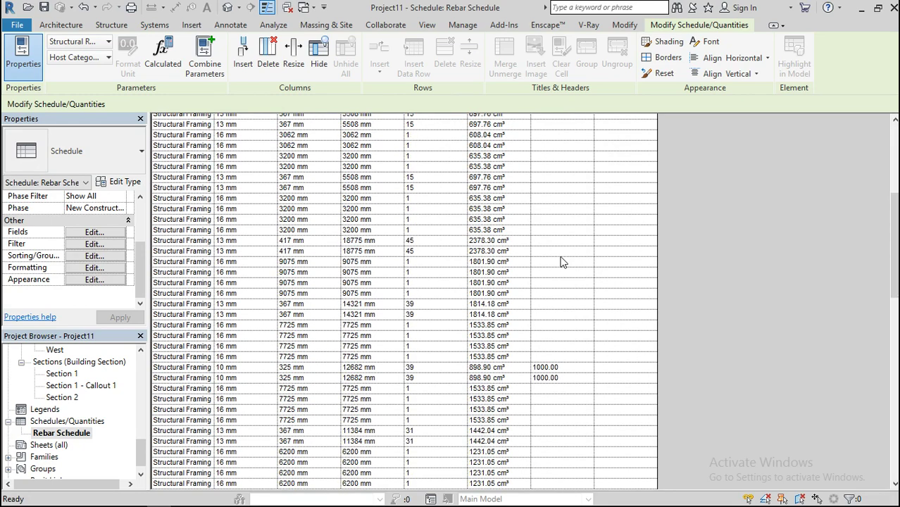
{"action": "scroll", "coordinate": [561, 262], "scroll_direction": "down", "scroll_amount": 8}
{"action": "scroll", "coordinate": [561, 262], "scroll_direction": "up", "scroll_amount": 5}
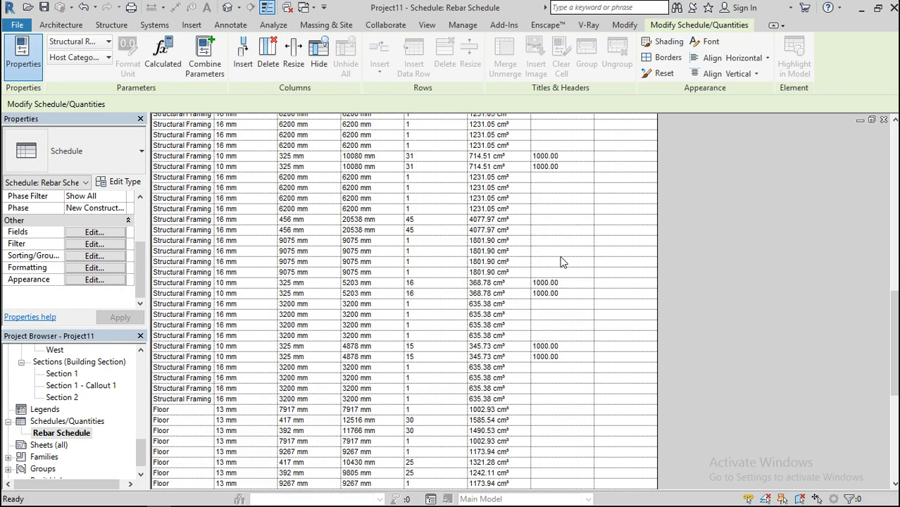
{"action": "scroll", "coordinate": [549, 281], "scroll_direction": "up", "scroll_amount": 4}
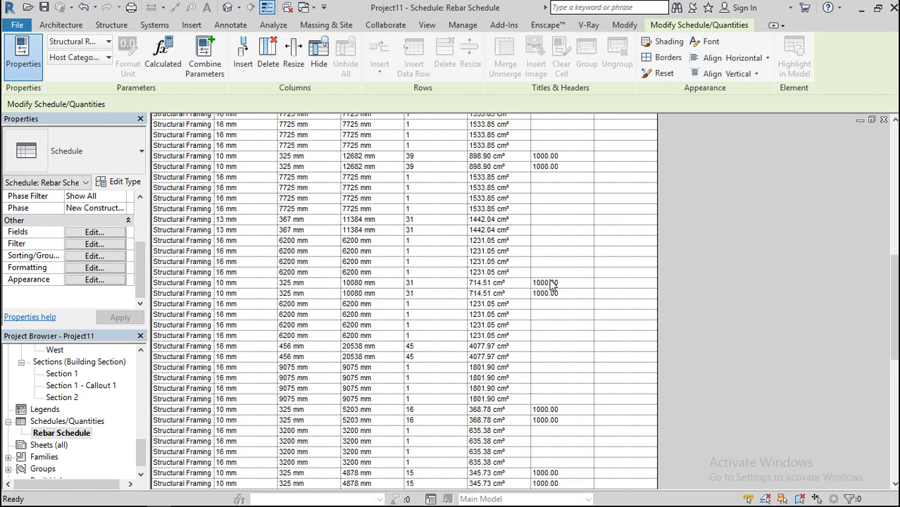
{"action": "scroll", "coordinate": [529, 222], "scroll_direction": "down", "scroll_amount": 15}
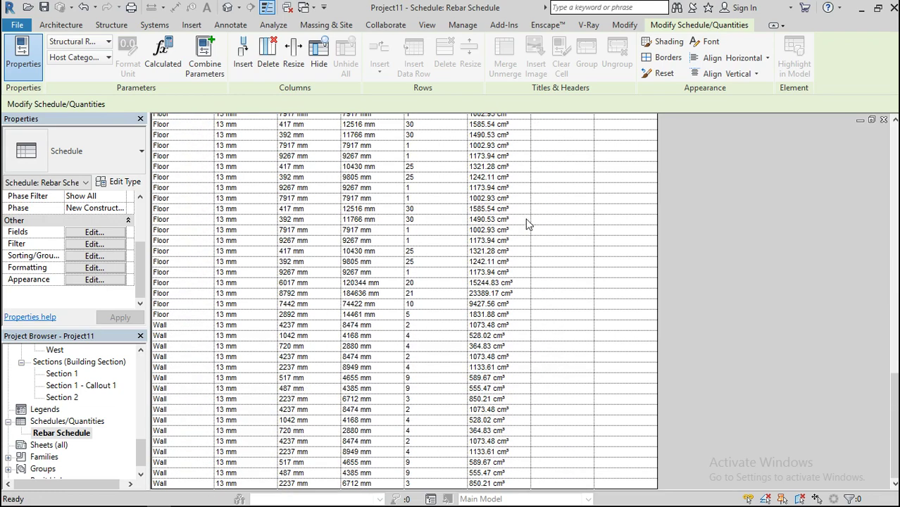
{"action": "scroll", "coordinate": [224, 343], "scroll_direction": "up", "scroll_amount": 5}
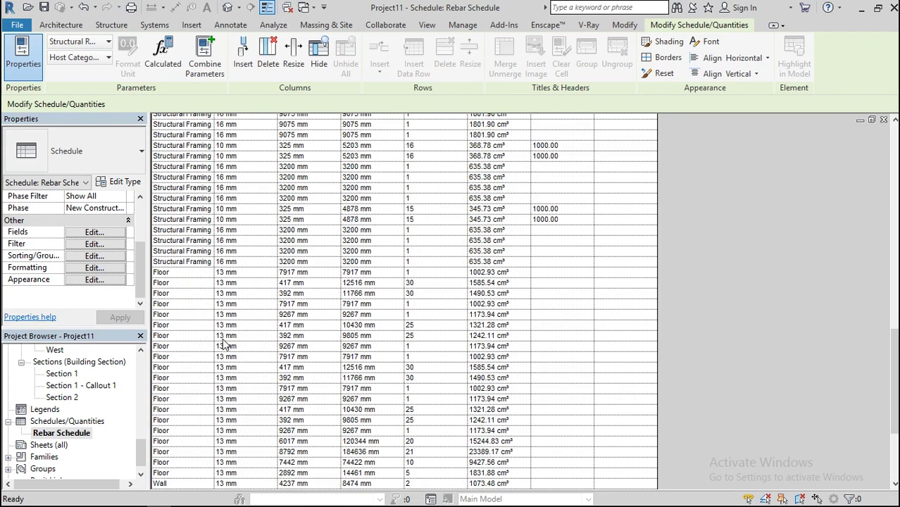
{"action": "scroll", "coordinate": [223, 343], "scroll_direction": "up", "scroll_amount": 4}
{"action": "scroll", "coordinate": [224, 344], "scroll_direction": "up", "scroll_amount": 10}
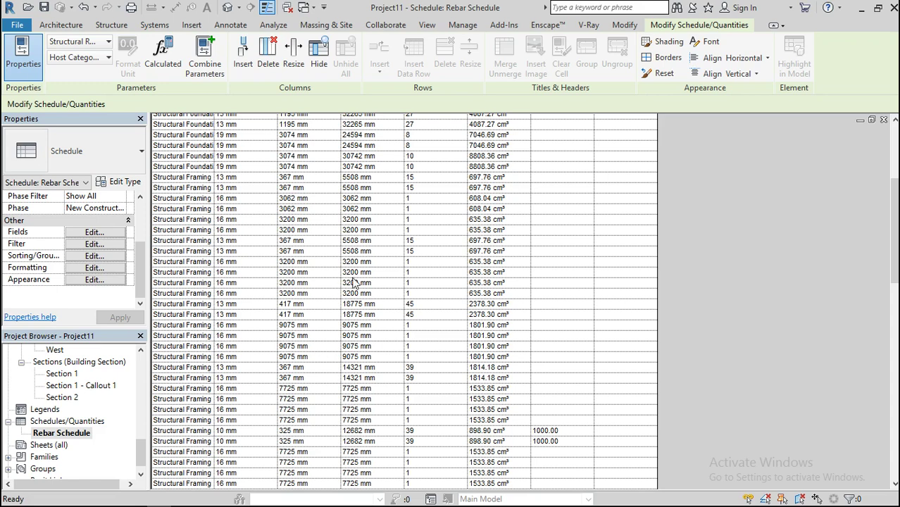
{"action": "scroll", "coordinate": [429, 241], "scroll_direction": "up", "scroll_amount": 5}
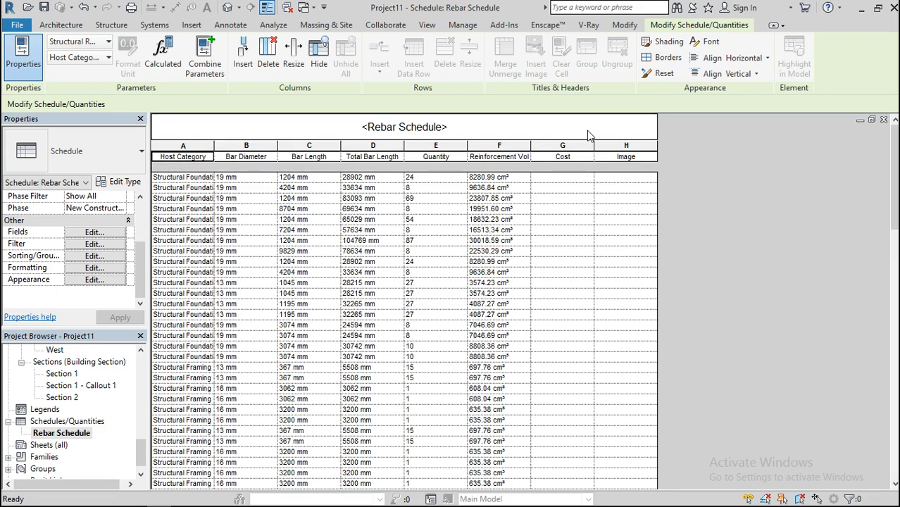
Step: Delete the Cost column from the Rebar Schedule, leaving Image as column G
{"action": "left_click", "coordinate": [569, 146]}
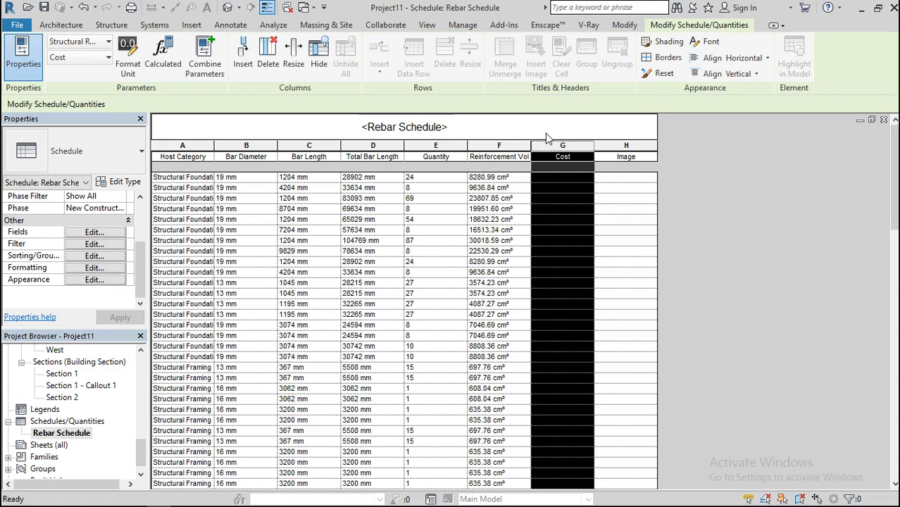
{"action": "left_click", "coordinate": [263, 56]}
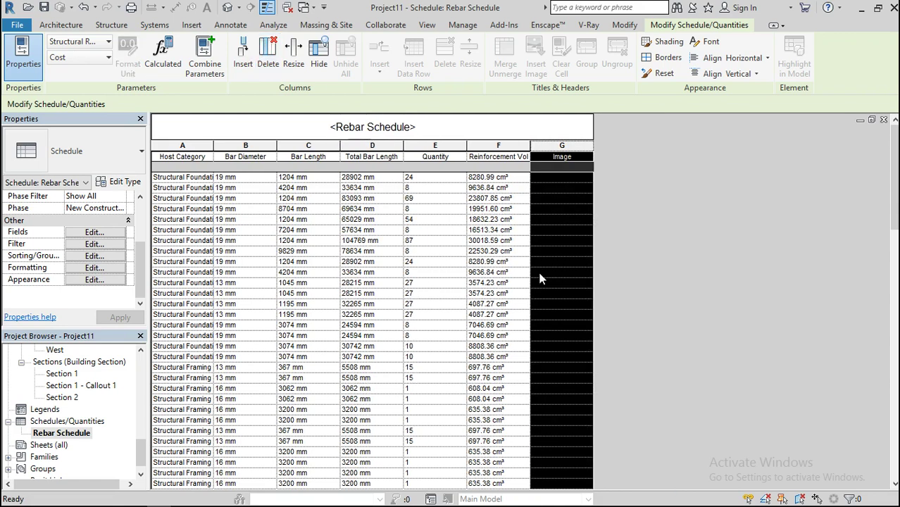
{"action": "scroll", "coordinate": [294, 243], "scroll_direction": "down", "scroll_amount": 3}
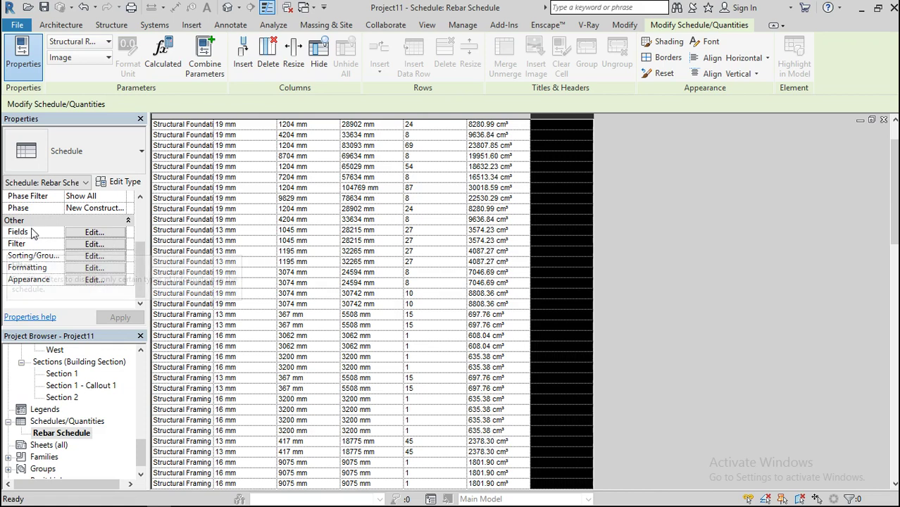
{"action": "left_click", "coordinate": [95, 244]}
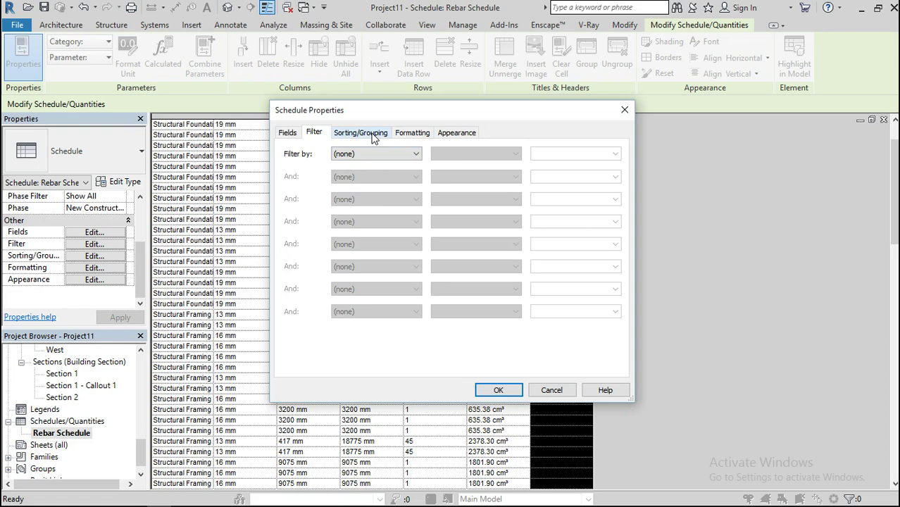
Step: Turn off Itemize every instance and turn on Grand totals in Sorting/Grouping
{"action": "left_click", "coordinate": [373, 134]}
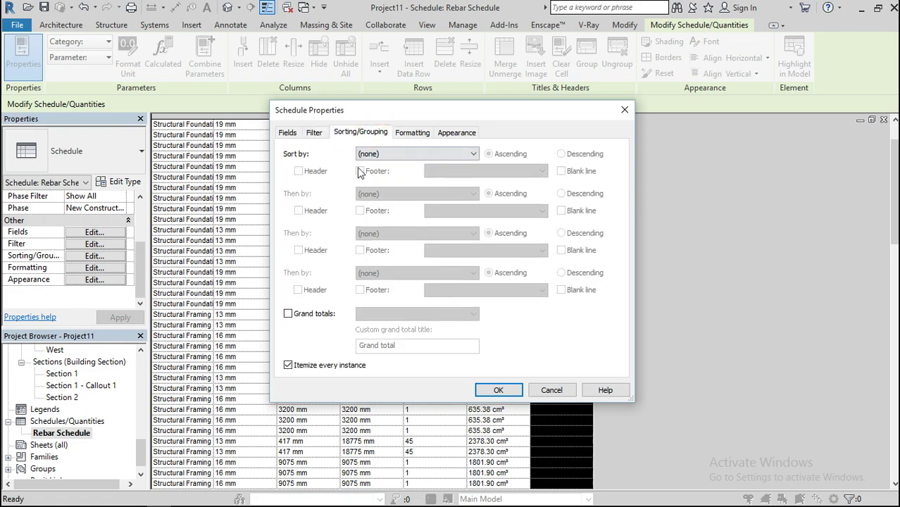
{"action": "left_click", "coordinate": [287, 365]}
{"action": "left_click", "coordinate": [287, 314]}
Step: Set Bar Diameter, Bar Length and Total Bar Length to Calculate totals
{"action": "left_click", "coordinate": [412, 132]}
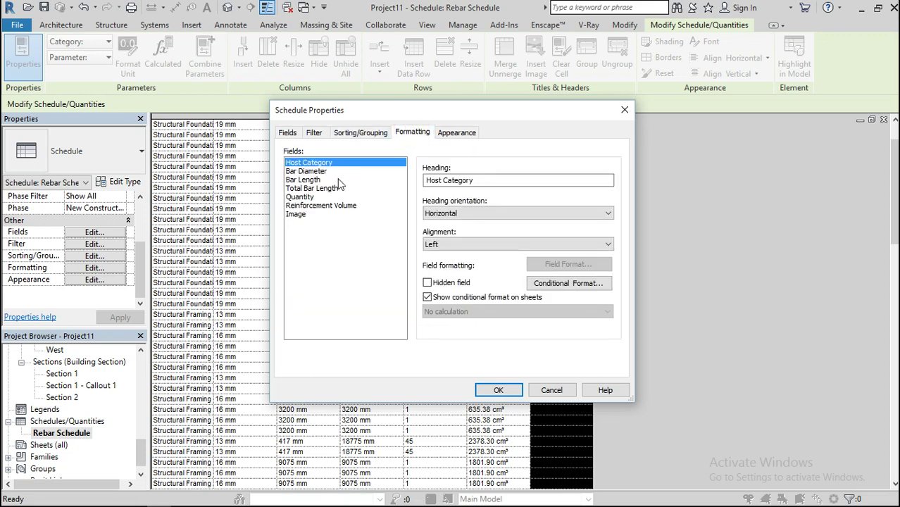
{"action": "left_click", "coordinate": [312, 172]}
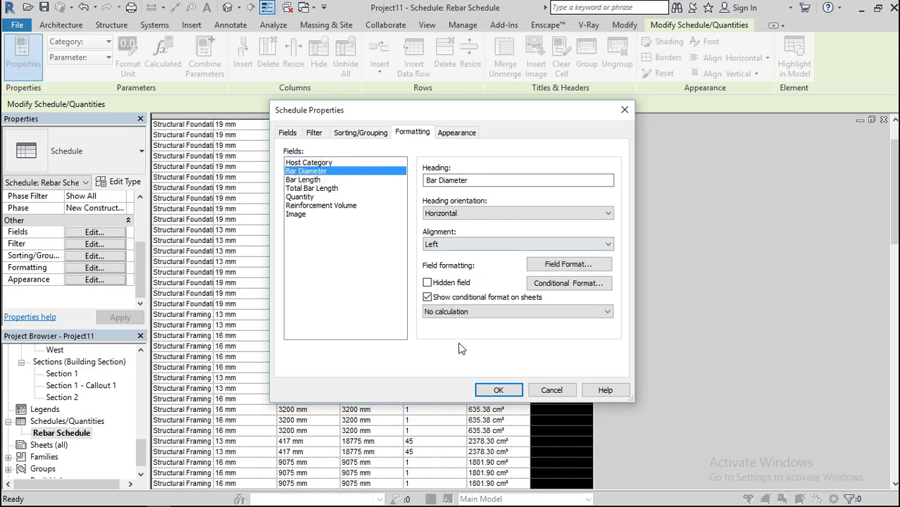
{"action": "left_click", "coordinate": [449, 312]}
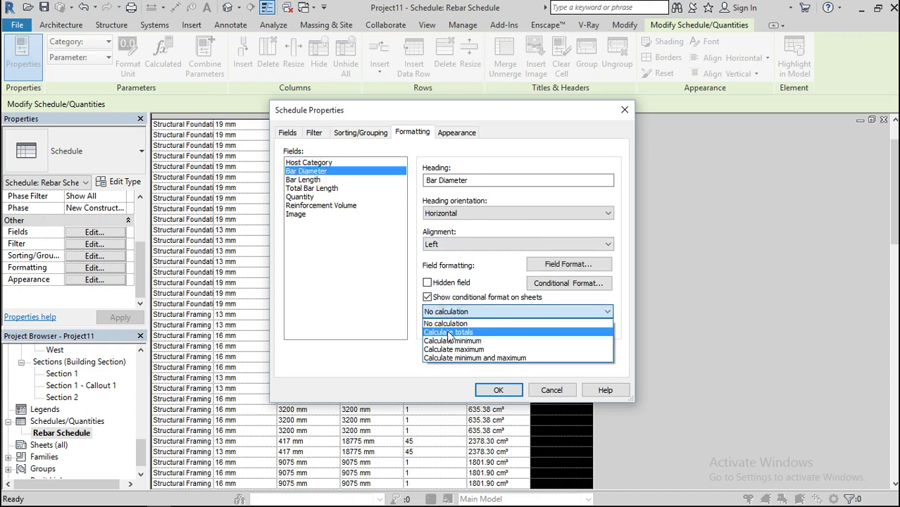
{"action": "left_click", "coordinate": [446, 325]}
{"action": "left_click", "coordinate": [313, 180]}
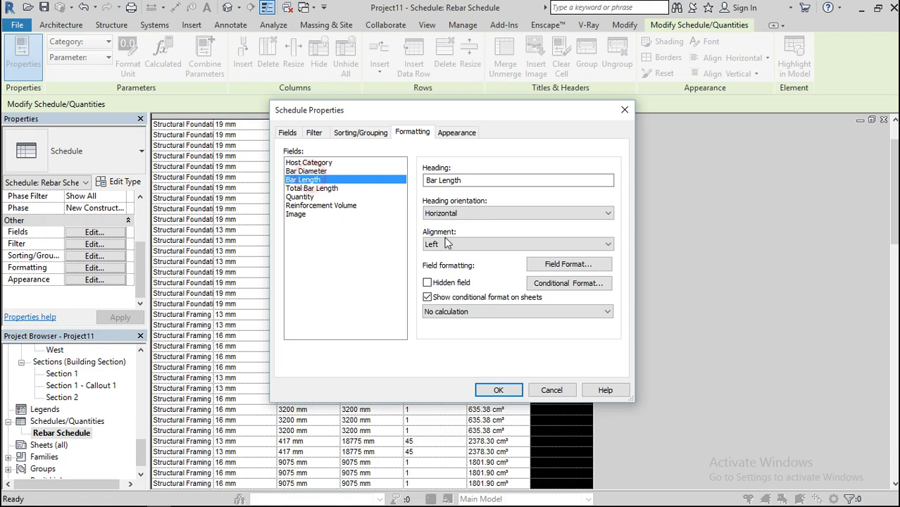
{"action": "left_click", "coordinate": [461, 312]}
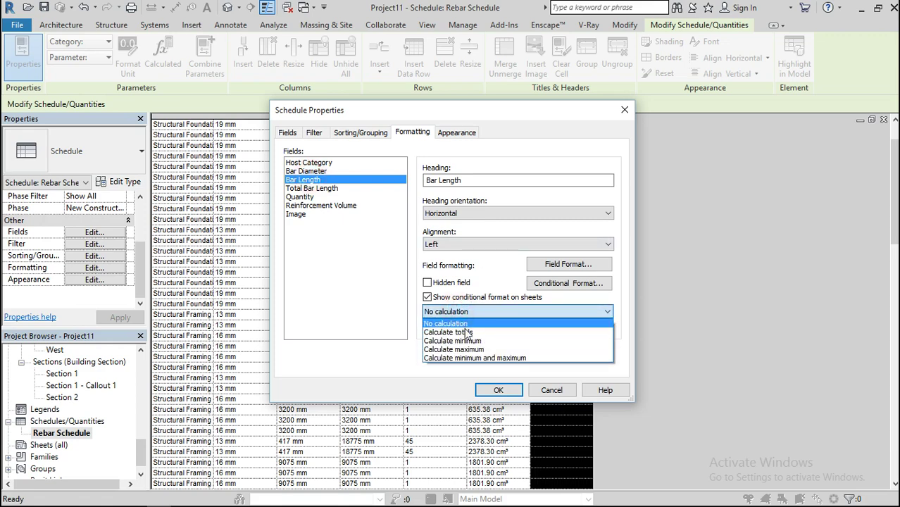
{"action": "left_click", "coordinate": [446, 326]}
{"action": "left_click", "coordinate": [315, 189]}
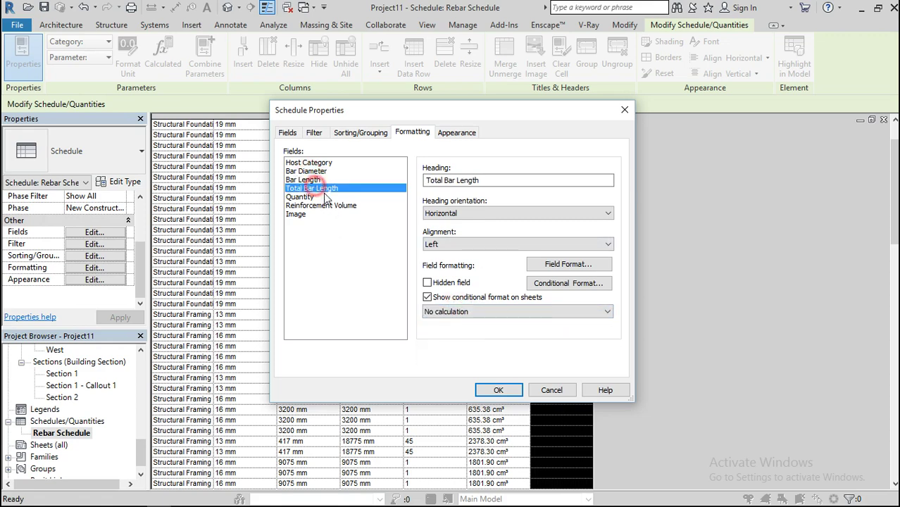
{"action": "left_click", "coordinate": [460, 313]}
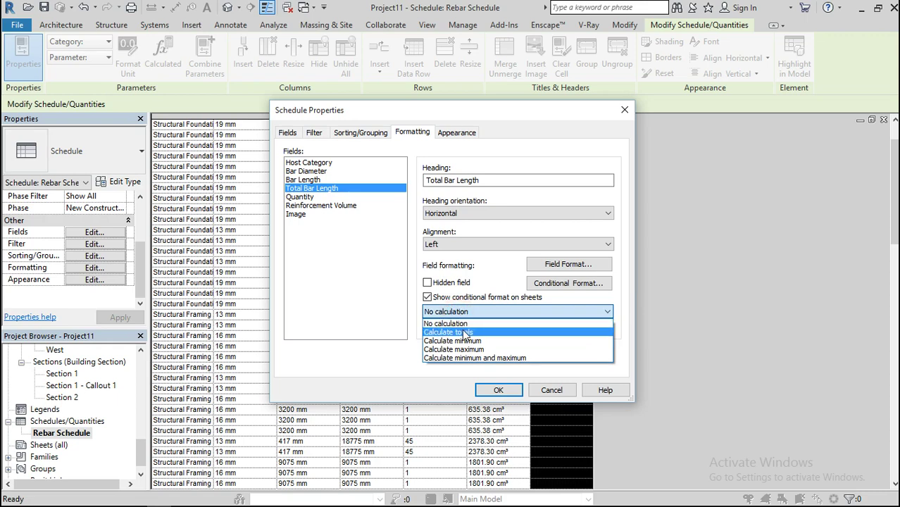
{"action": "left_click", "coordinate": [458, 331]}
Step: Set Quantity and Reinforcement Volume to Calculate totals and confirm the schedule properties
{"action": "left_click", "coordinate": [302, 197]}
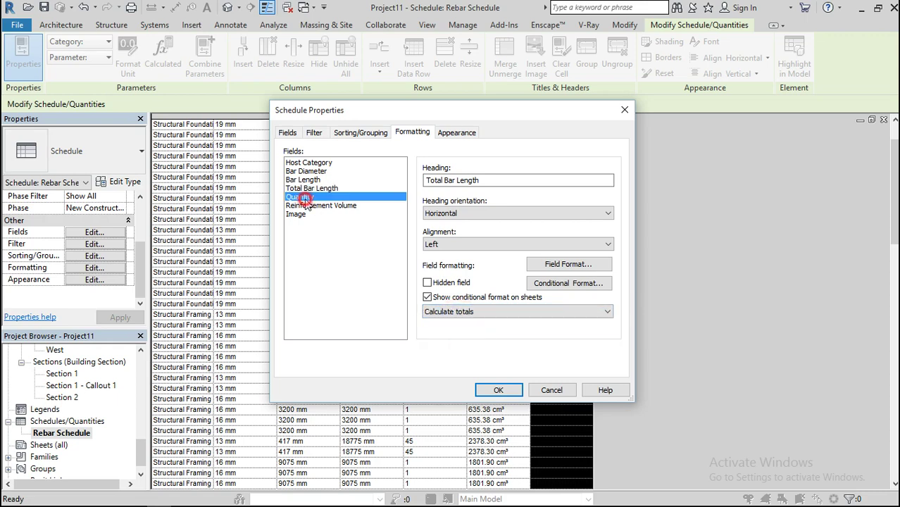
{"action": "left_click", "coordinate": [473, 312]}
{"action": "left_click", "coordinate": [469, 334]}
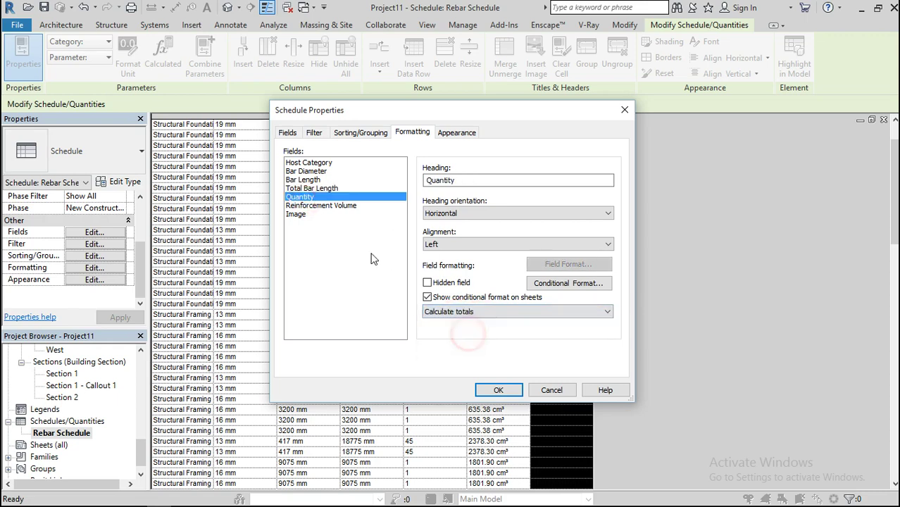
{"action": "left_click", "coordinate": [334, 206]}
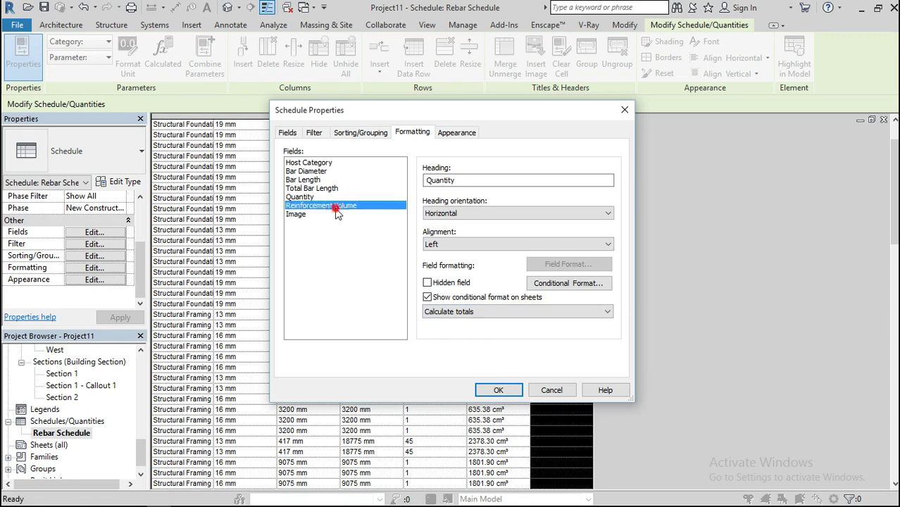
{"action": "left_click", "coordinate": [458, 311]}
{"action": "left_click", "coordinate": [464, 326]}
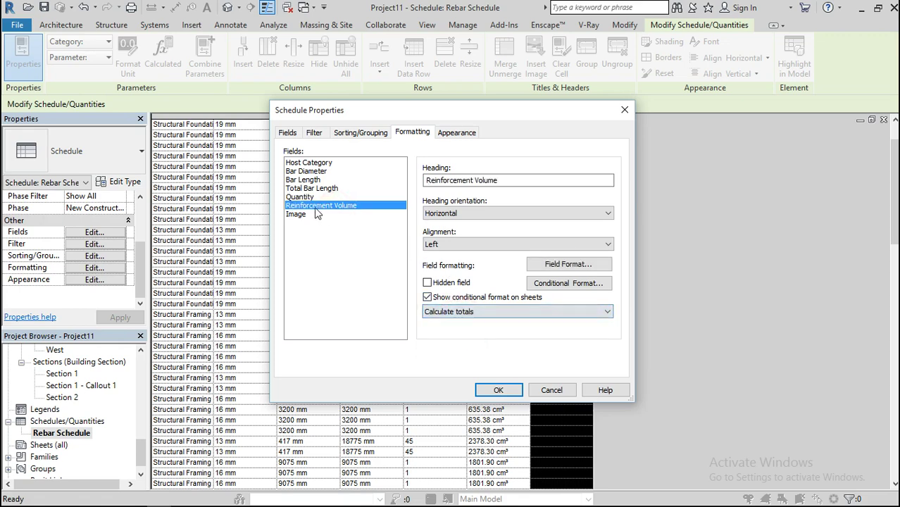
{"action": "left_click", "coordinate": [496, 391]}
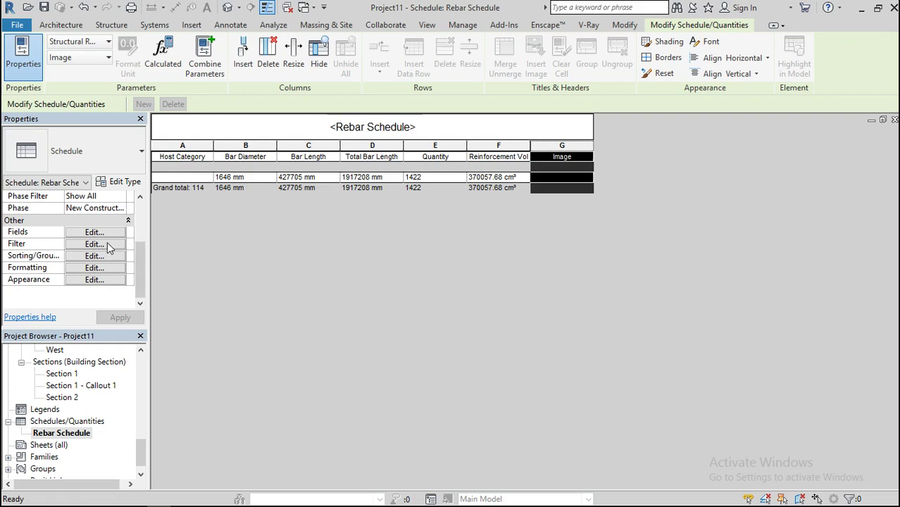
Step: Change the Rebar Schedule's column A from Host Category to the Type parameter
{"action": "left_click", "coordinate": [177, 147]}
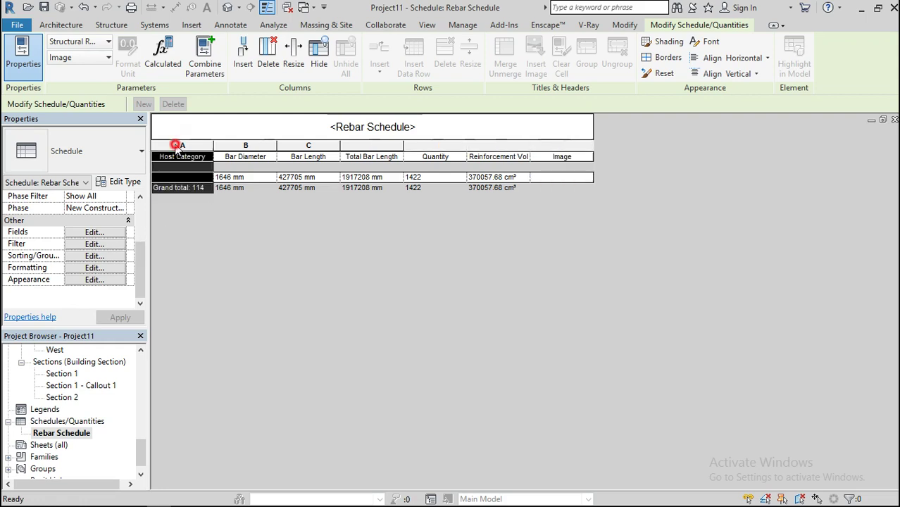
{"action": "left_click", "coordinate": [107, 43]}
{"action": "left_click", "coordinate": [108, 42]}
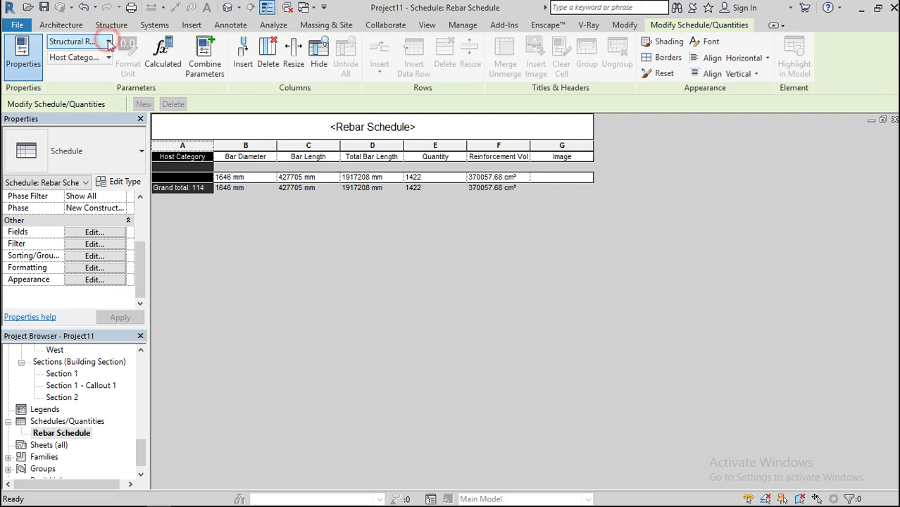
{"action": "left_click", "coordinate": [108, 57]}
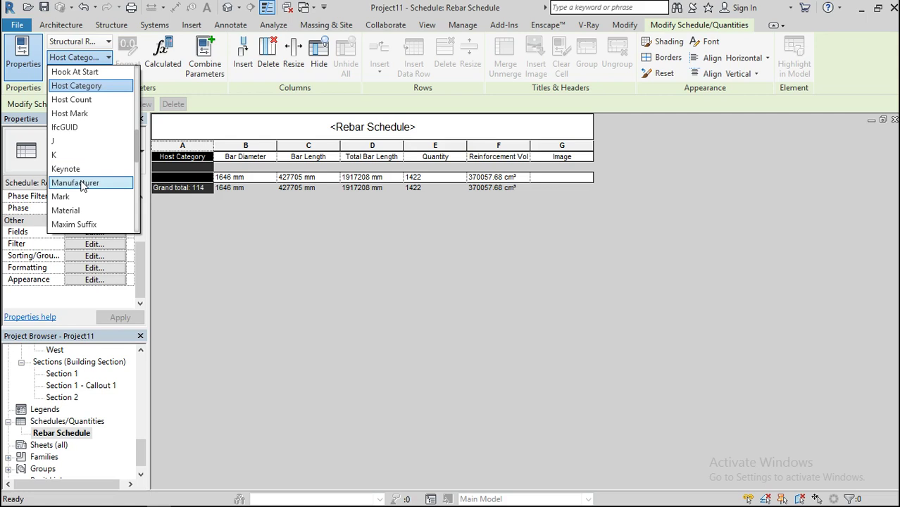
{"action": "scroll", "coordinate": [81, 185], "scroll_direction": "down", "scroll_amount": 5}
{"action": "scroll", "coordinate": [81, 185], "scroll_direction": "down", "scroll_amount": 3}
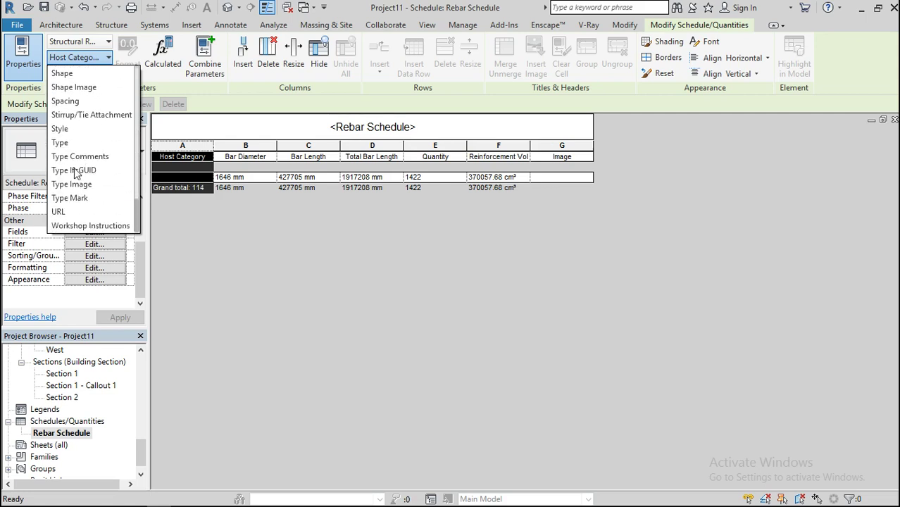
{"action": "left_click", "coordinate": [59, 143]}
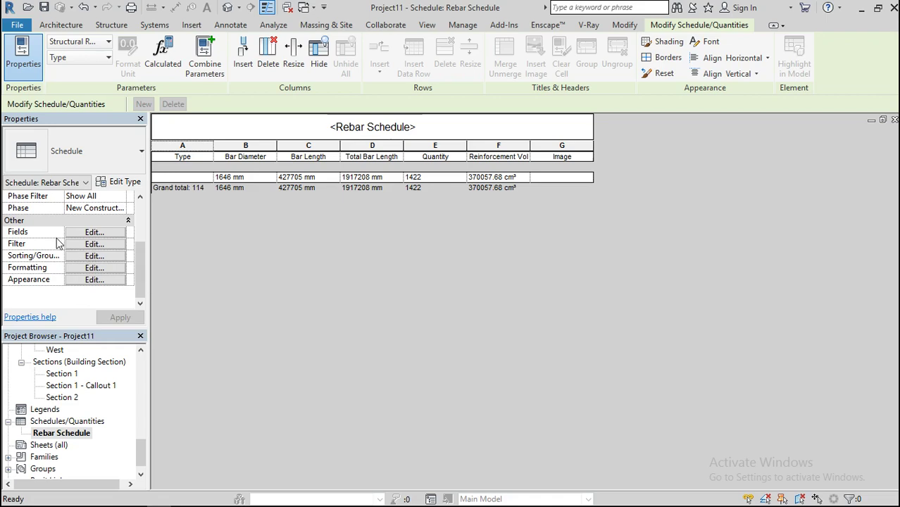
{"action": "left_click", "coordinate": [83, 245]}
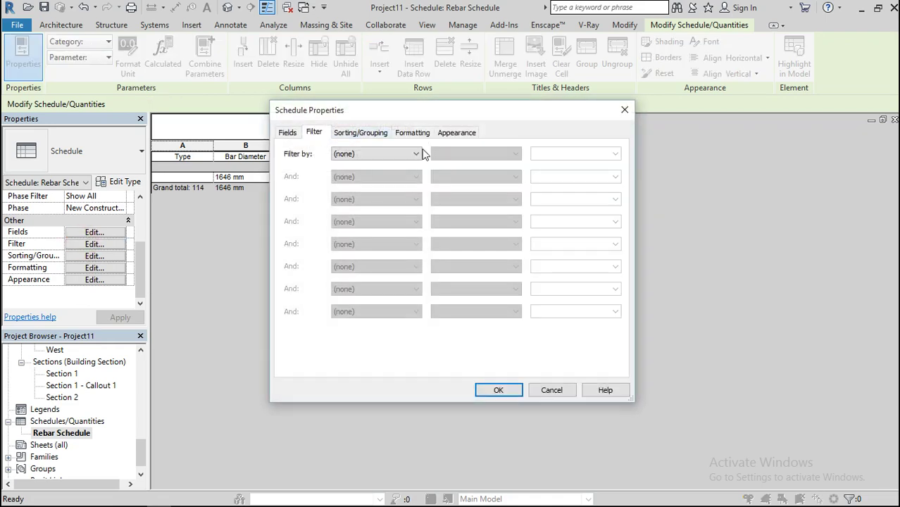
Step: Filter the Rebar Schedule to Bar Diameter is less than 20 mm
{"action": "left_click", "coordinate": [415, 155]}
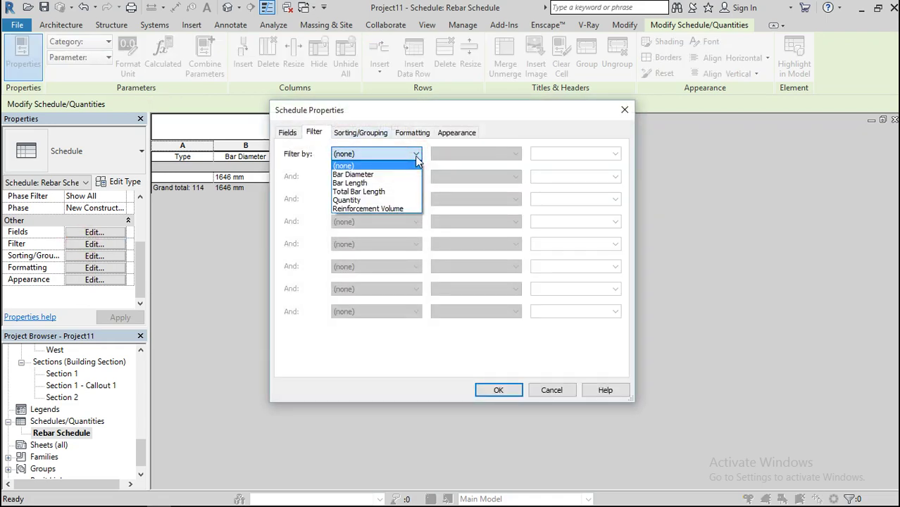
{"action": "left_click", "coordinate": [361, 176]}
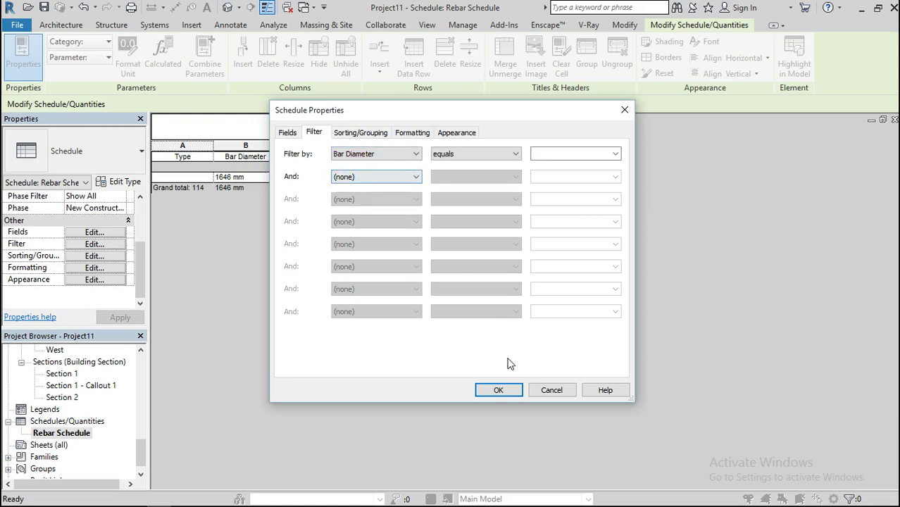
{"action": "left_click", "coordinate": [497, 391]}
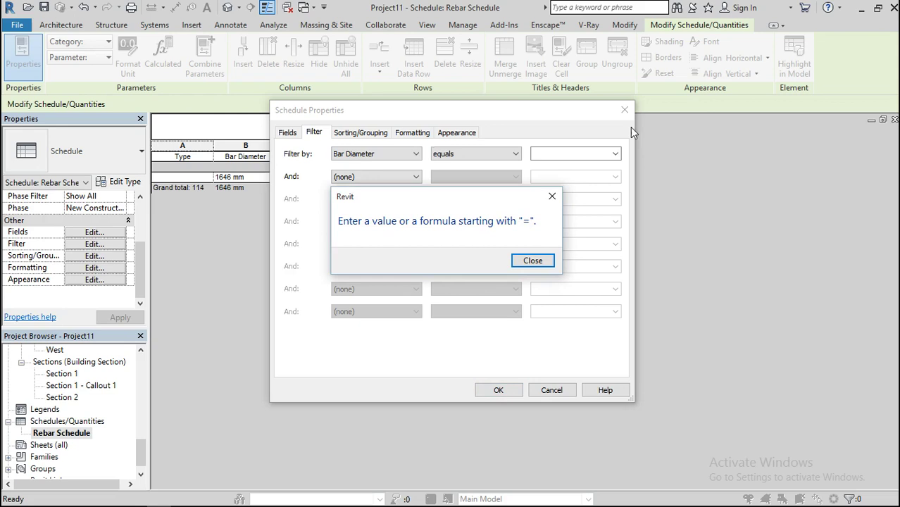
{"action": "left_click", "coordinate": [528, 262]}
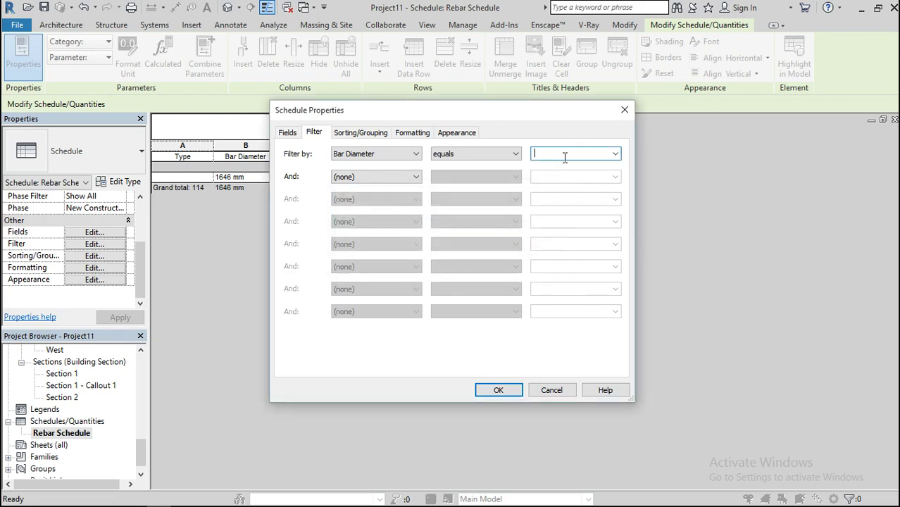
{"action": "left_click", "coordinate": [517, 154]}
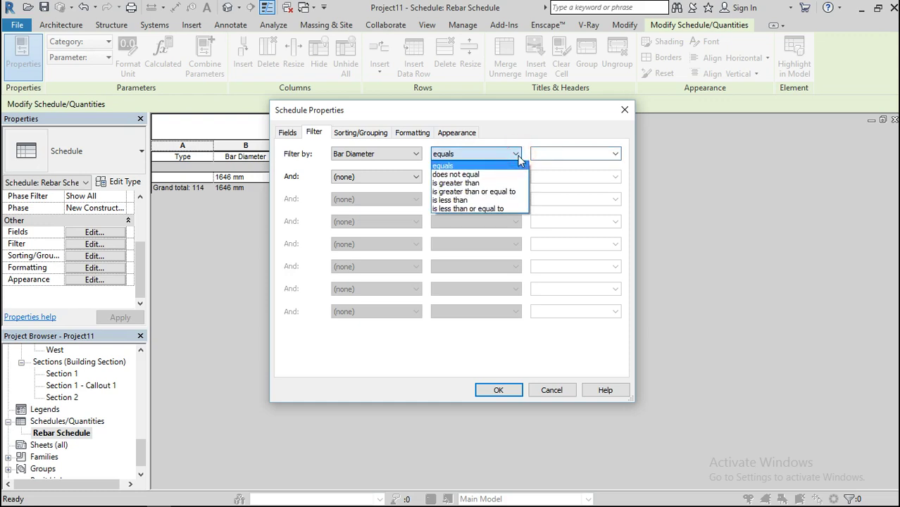
{"action": "left_click", "coordinate": [462, 201]}
{"action": "left_click", "coordinate": [573, 155]}
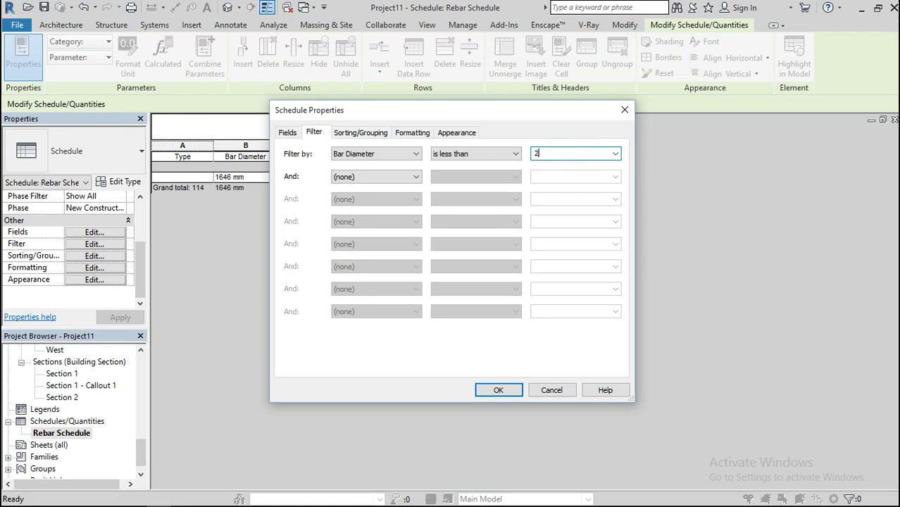
{"action": "left_click", "coordinate": [495, 388]}
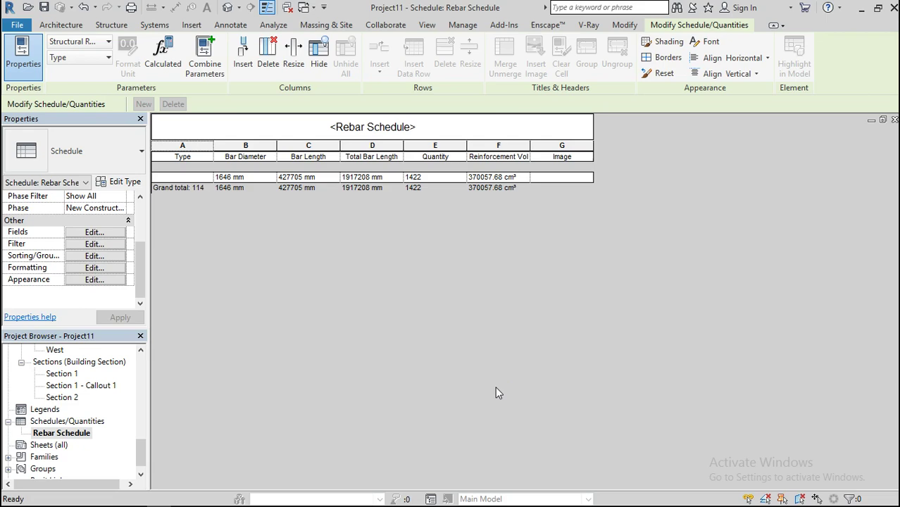
{"action": "left_click", "coordinate": [99, 245]}
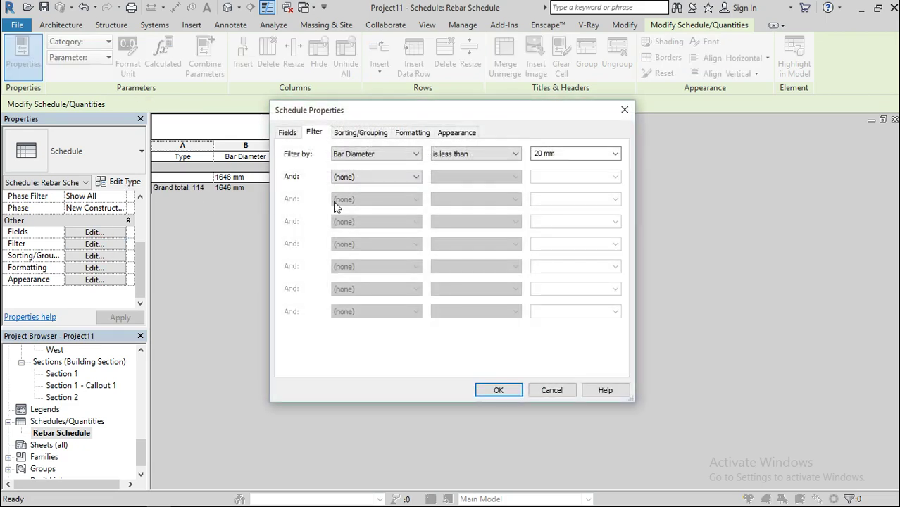
{"action": "left_click", "coordinate": [365, 133]}
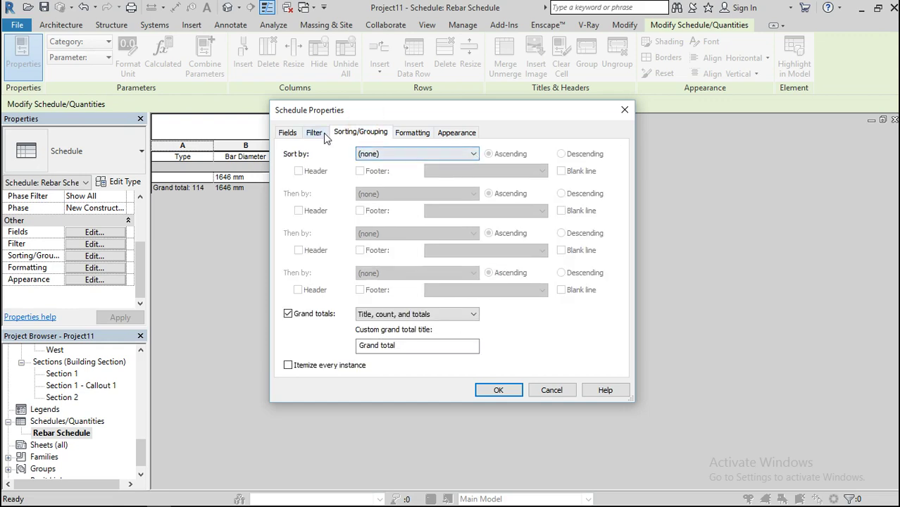
Step: Remove the Bar Diameter filter from the schedule
{"action": "left_click", "coordinate": [315, 133]}
{"action": "left_click", "coordinate": [415, 154]}
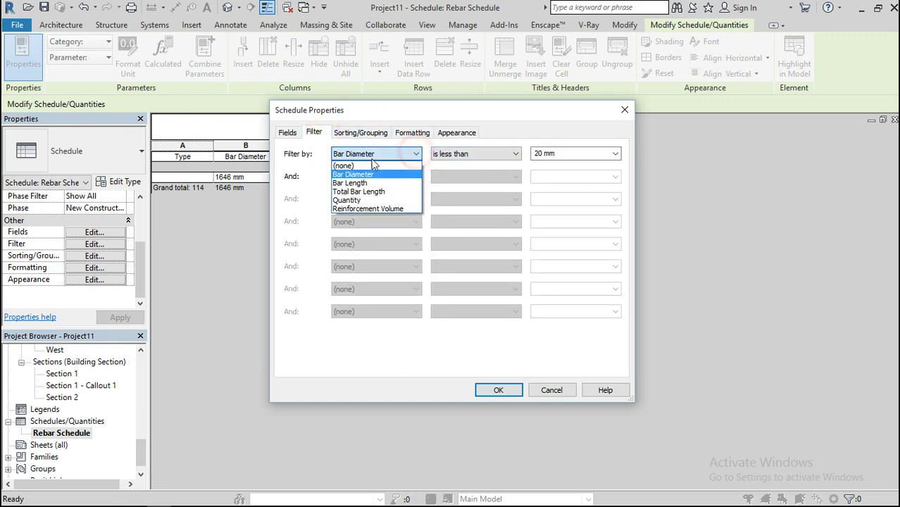
{"action": "left_click", "coordinate": [365, 164]}
Step: Sort the Rebar Schedule by Type ascending with a header row for each group
{"action": "left_click", "coordinate": [349, 132]}
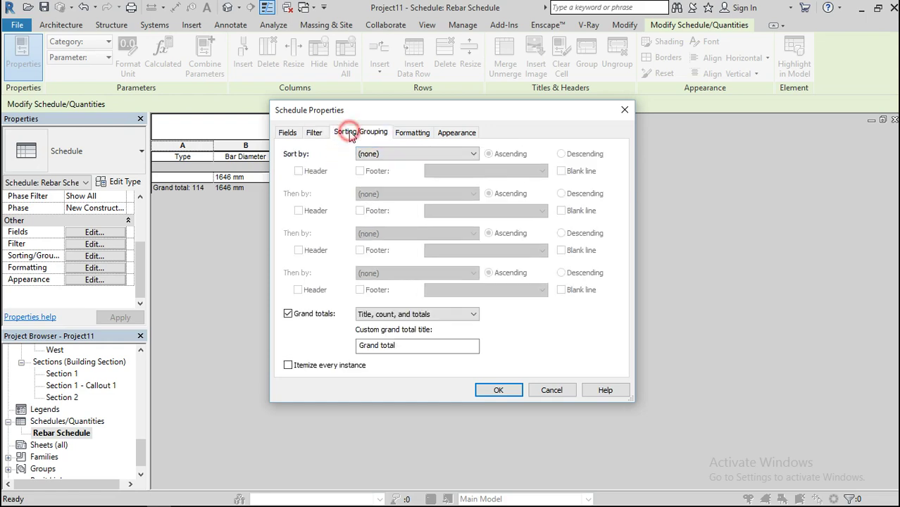
{"action": "left_click", "coordinate": [390, 155]}
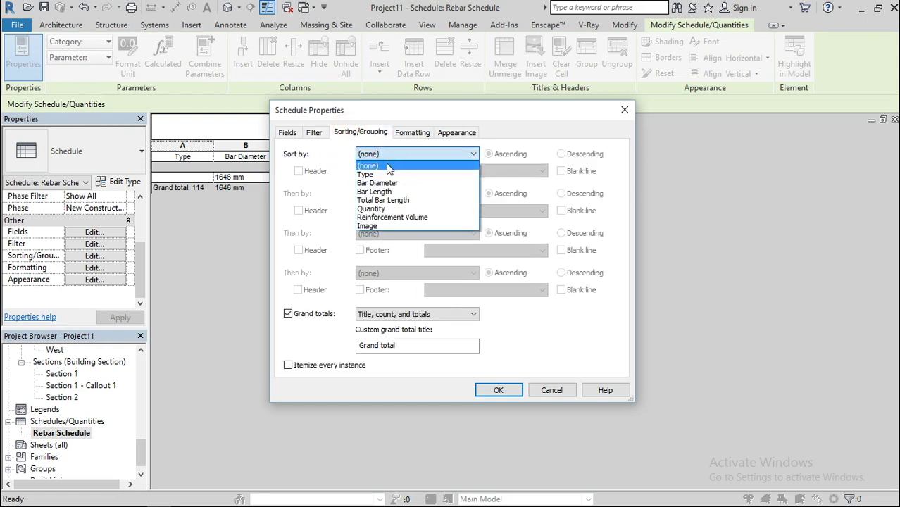
{"action": "left_click", "coordinate": [366, 175]}
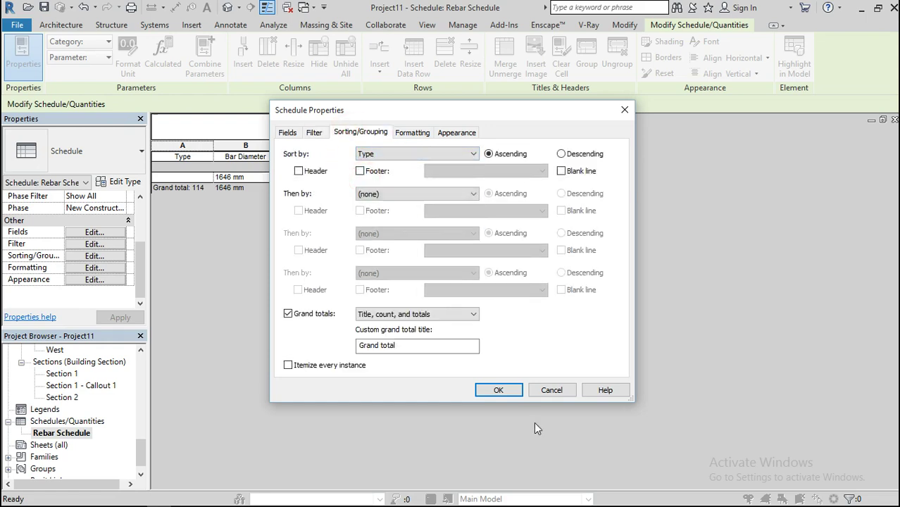
{"action": "left_click", "coordinate": [299, 172]}
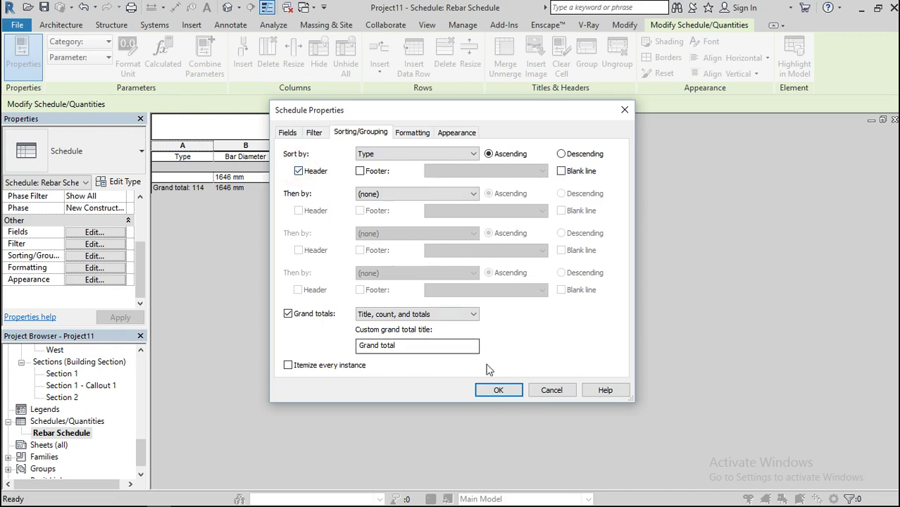
{"action": "left_click", "coordinate": [496, 390]}
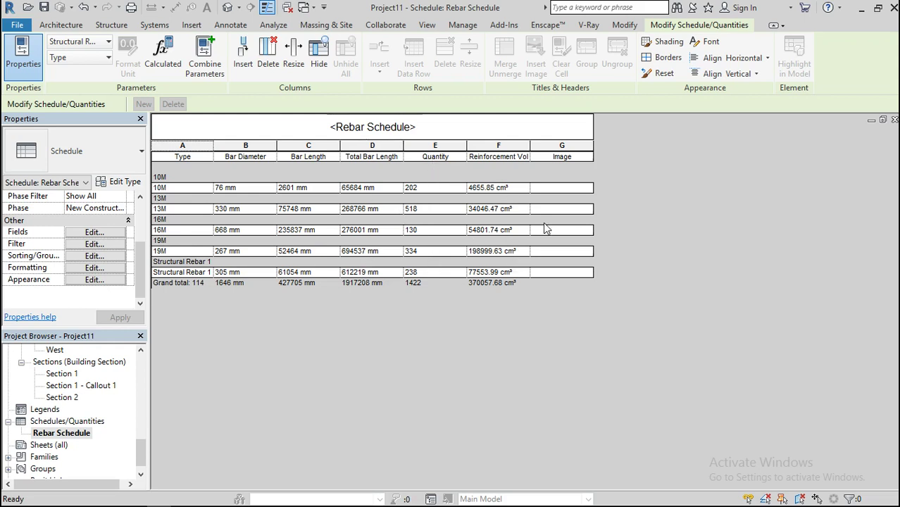
{"action": "left_click", "coordinate": [551, 188]}
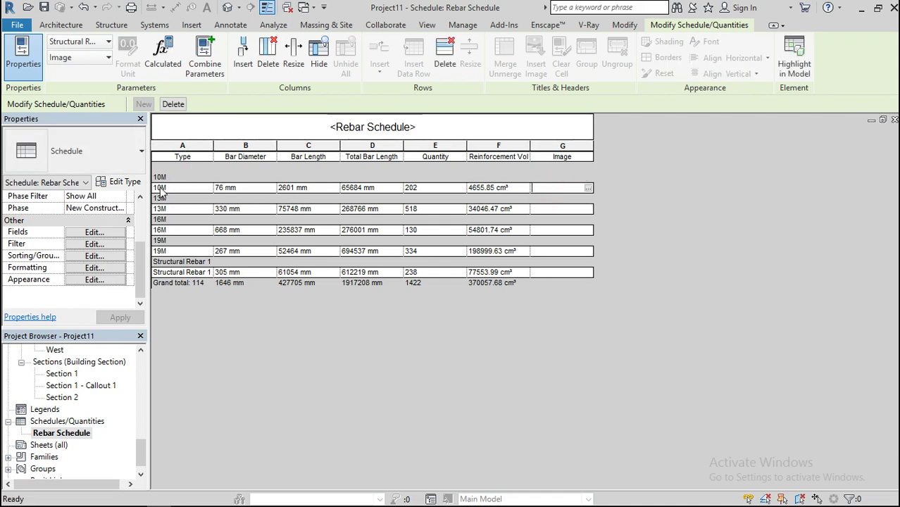
Step: Import Shape 00, 01, 11 and 12 PNGs from Revit Shape Code Images and assign Shape 01.png to 10M
{"action": "left_click", "coordinate": [587, 188]}
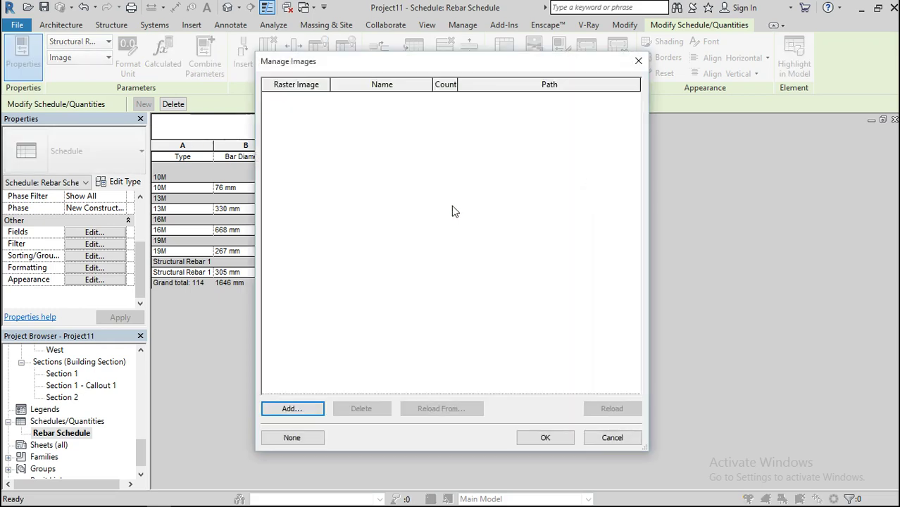
{"action": "left_click", "coordinate": [290, 409]}
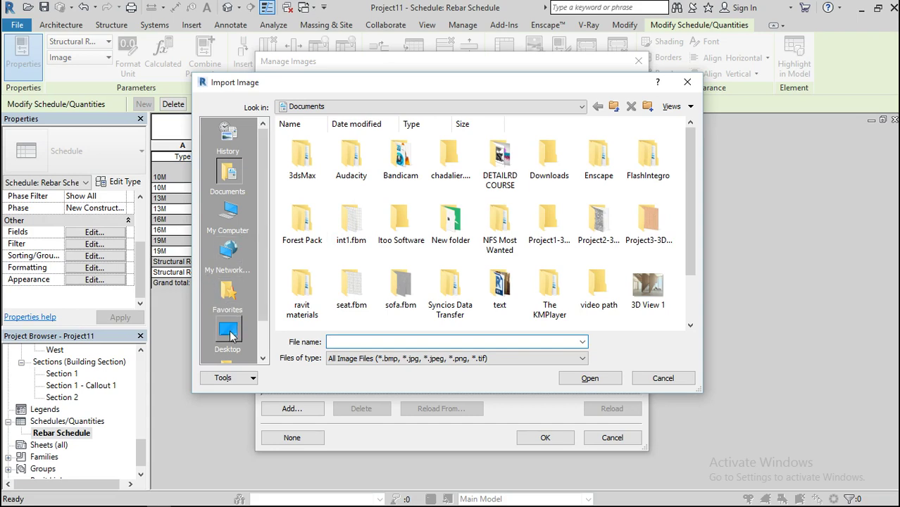
{"action": "left_click", "coordinate": [229, 333]}
{"action": "scroll", "coordinate": [444, 195], "scroll_direction": "down", "scroll_amount": 1}
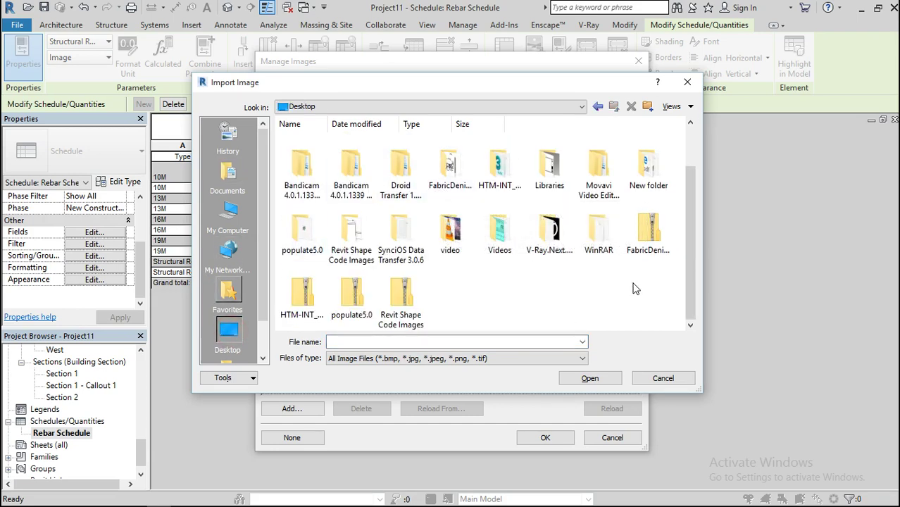
{"action": "double_click", "coordinate": [360, 264]}
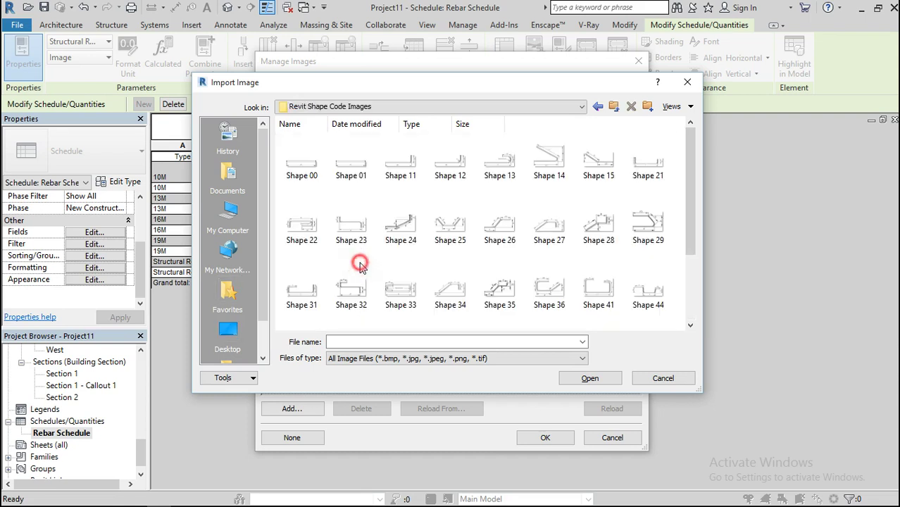
{"action": "left_click", "coordinate": [445, 176]}
{"action": "left_click", "coordinate": [345, 174], "text": "shift"}
{"action": "left_click", "coordinate": [300, 173], "text": "shift"}
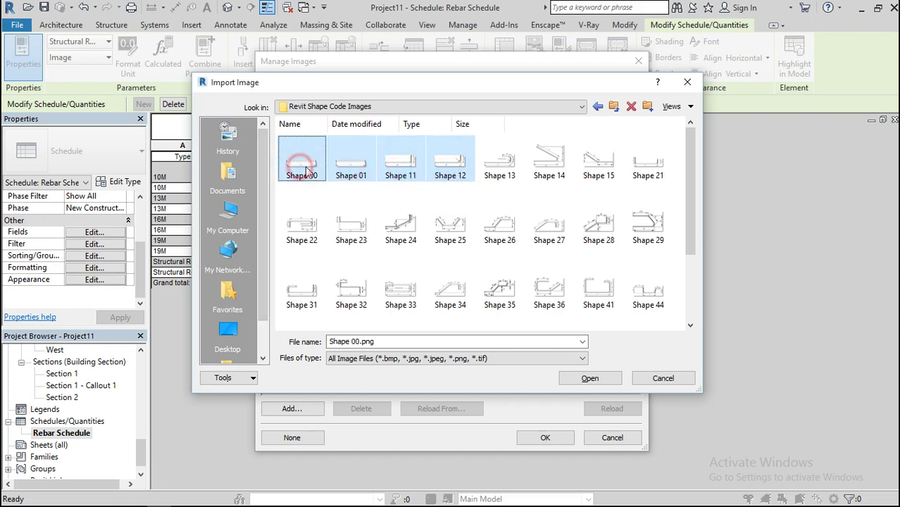
{"action": "left_click", "coordinate": [586, 380]}
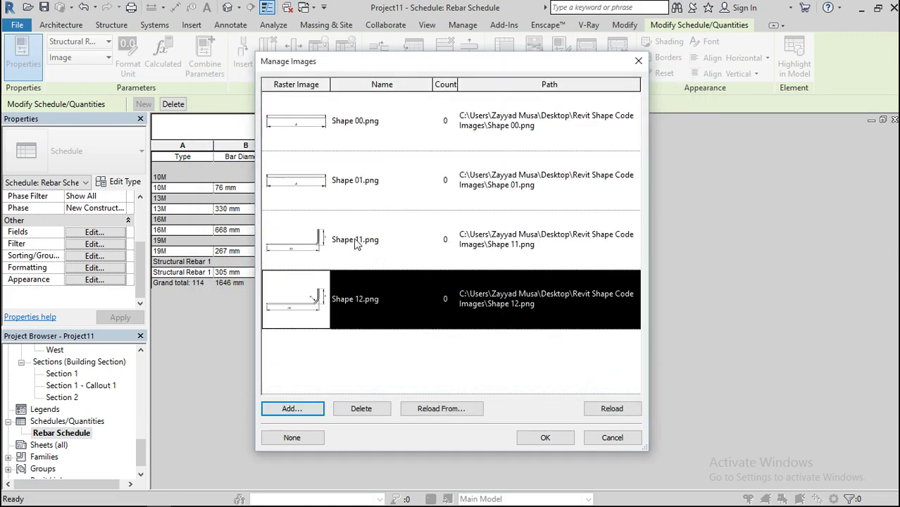
{"action": "left_click", "coordinate": [350, 186]}
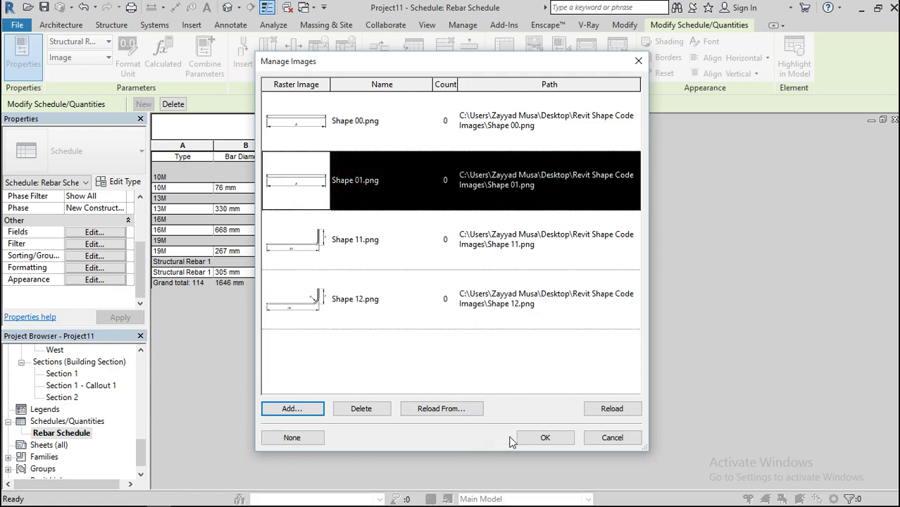
{"action": "left_click", "coordinate": [542, 438]}
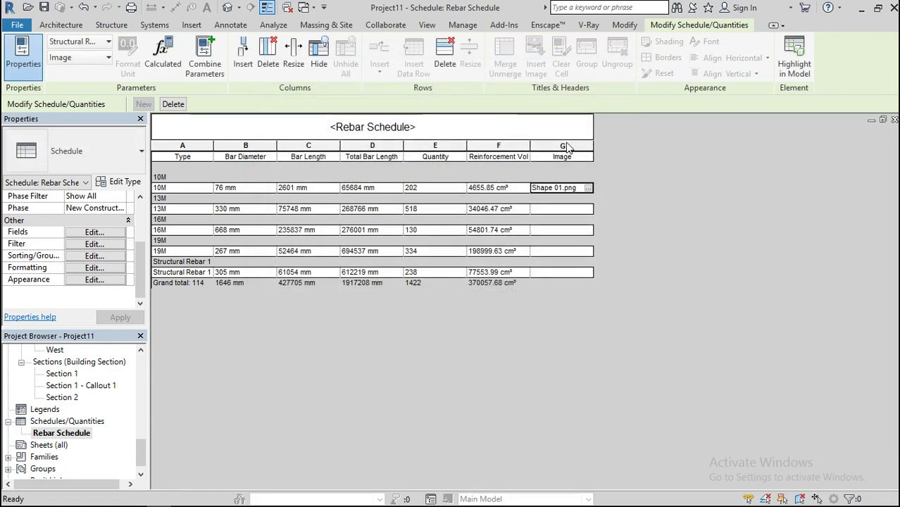
Step: Assign Shape 01.png to the 13M row and change the 10M row to Shape 00.png
{"action": "left_click", "coordinate": [589, 209]}
{"action": "left_click", "coordinate": [590, 209]}
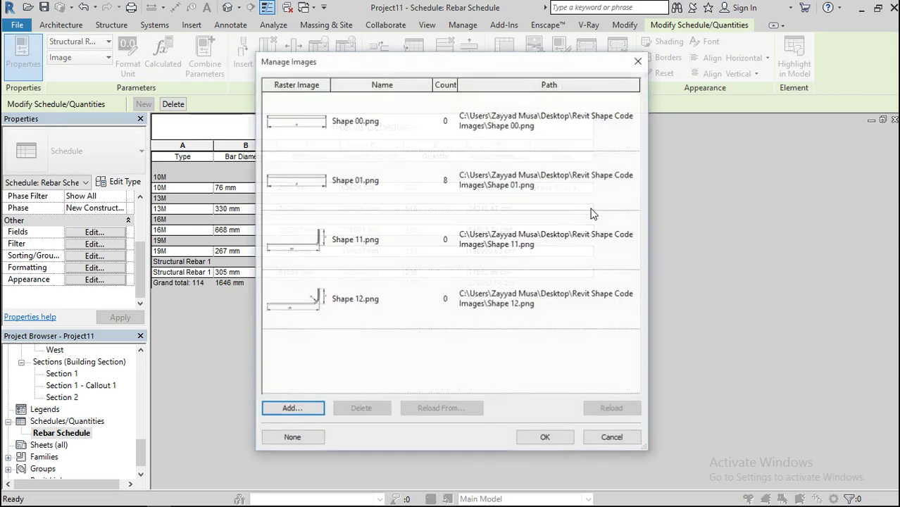
{"action": "left_click", "coordinate": [365, 189]}
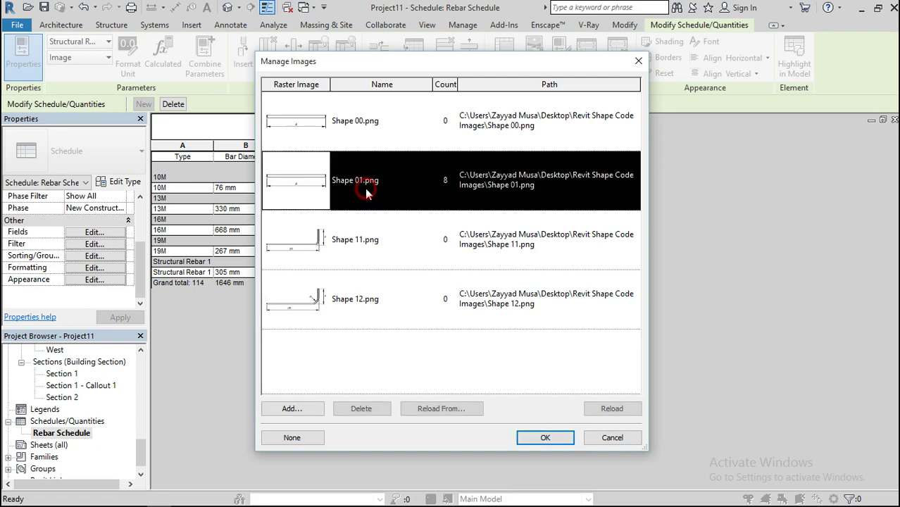
{"action": "left_click", "coordinate": [536, 439]}
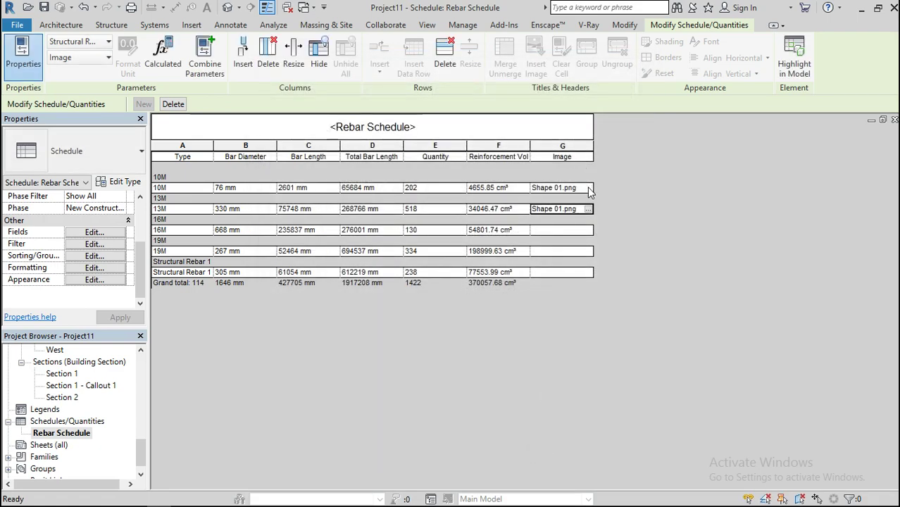
{"action": "left_click", "coordinate": [587, 188]}
{"action": "left_click", "coordinate": [587, 188]}
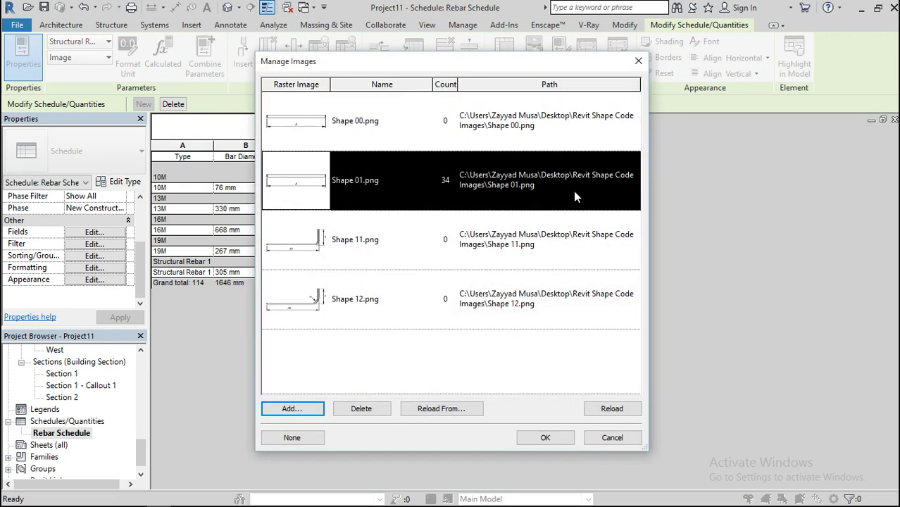
{"action": "left_click", "coordinate": [321, 131]}
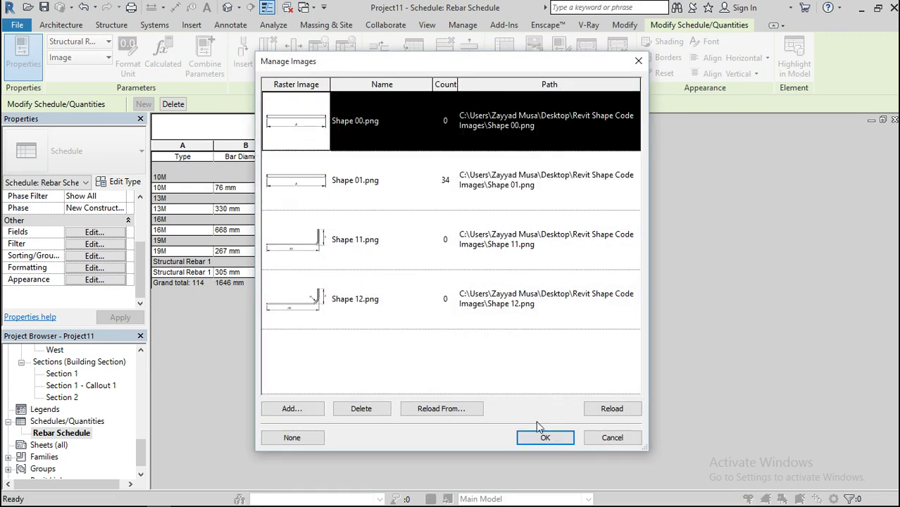
{"action": "left_click", "coordinate": [539, 444]}
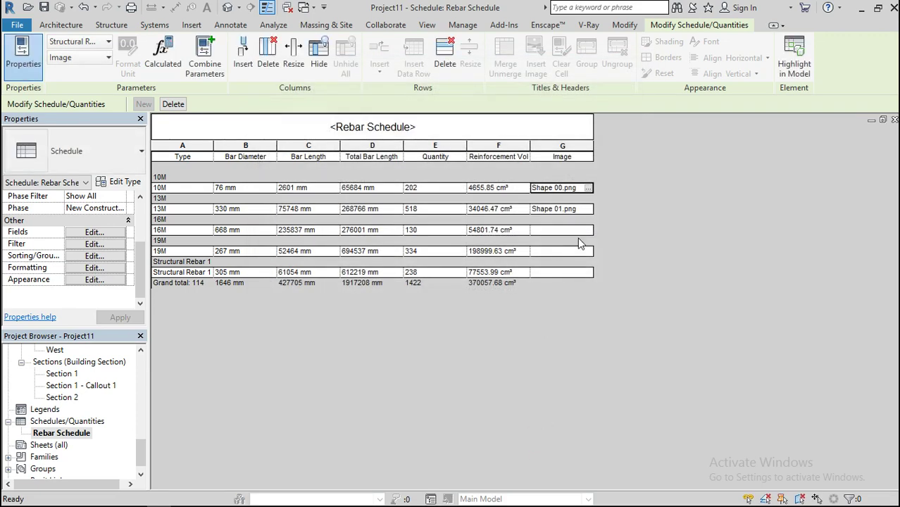
Step: Assign Shape 01.png to 16M, Shape 11.png to 19M and Shape 00.png to Structural Rebar 1
{"action": "left_click", "coordinate": [586, 230]}
{"action": "left_click", "coordinate": [587, 231]}
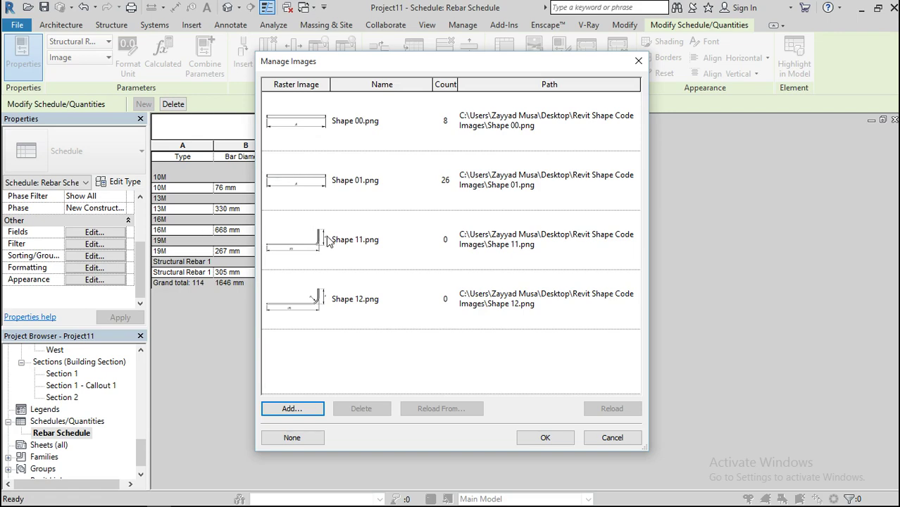
{"action": "left_click", "coordinate": [343, 179]}
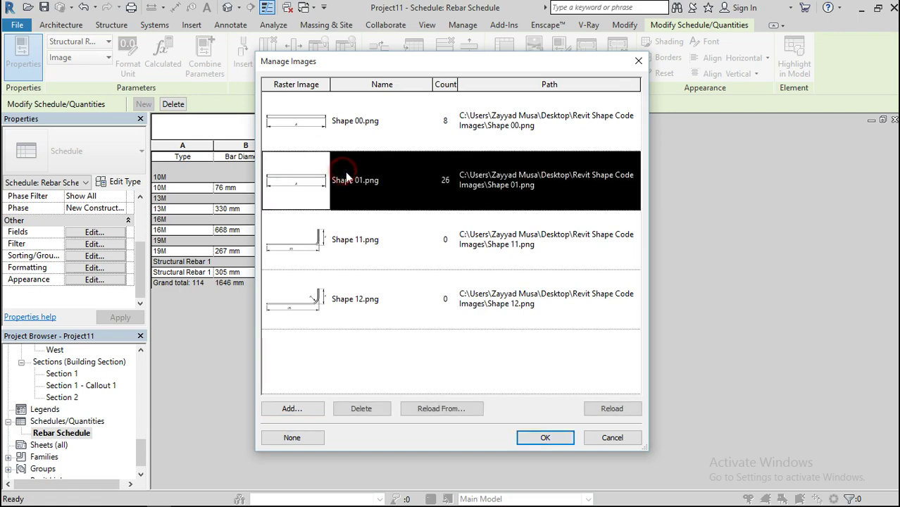
{"action": "left_click", "coordinate": [533, 437]}
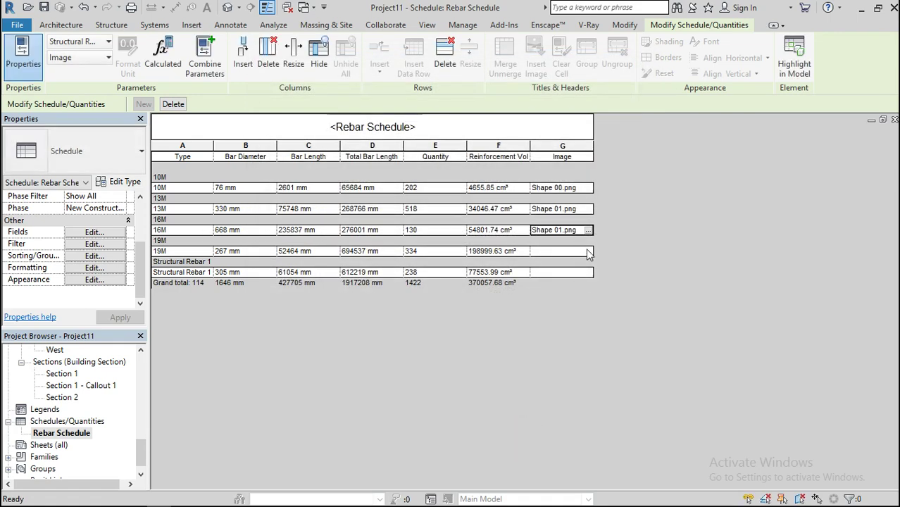
{"action": "left_click", "coordinate": [588, 251]}
{"action": "left_click", "coordinate": [588, 251]}
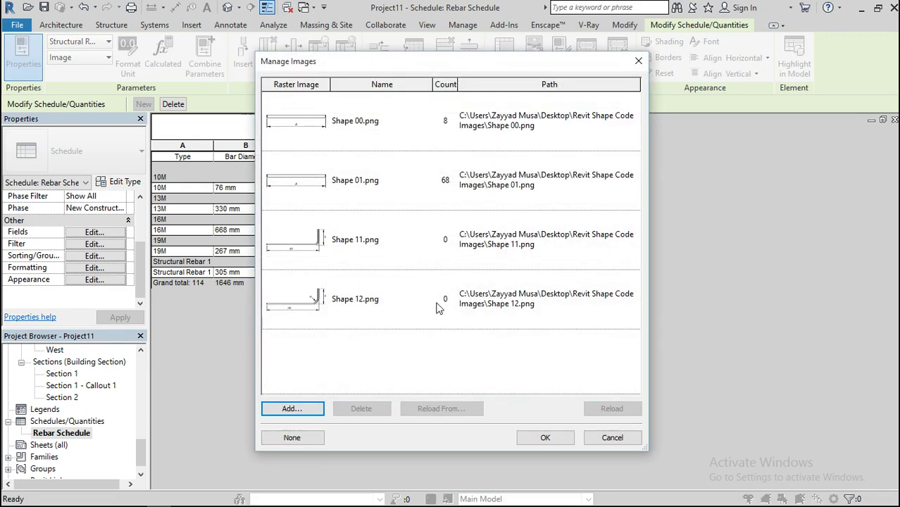
{"action": "left_click", "coordinate": [356, 255]}
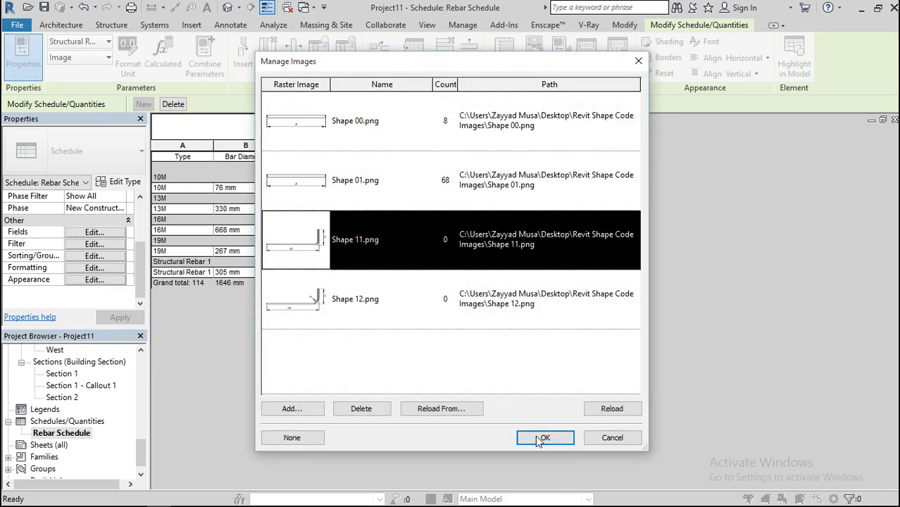
{"action": "left_click", "coordinate": [539, 438]}
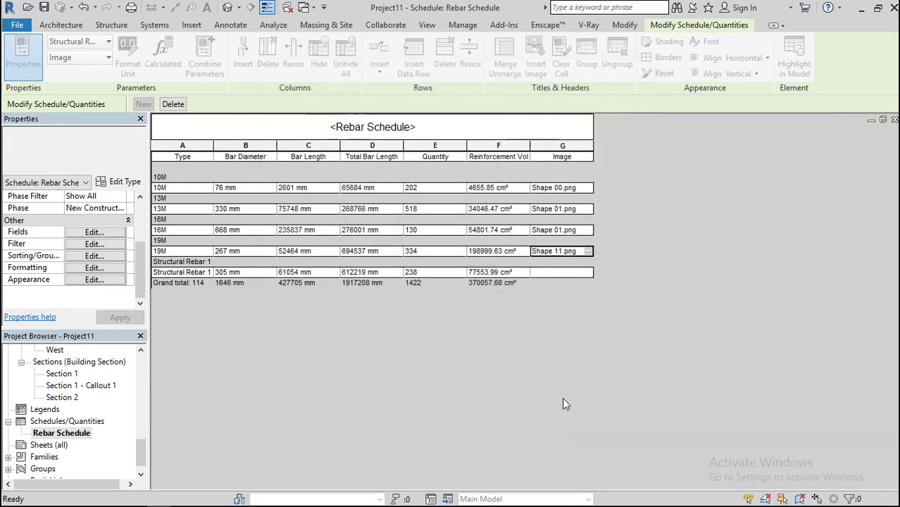
{"action": "left_click", "coordinate": [585, 272]}
{"action": "left_click", "coordinate": [586, 272]}
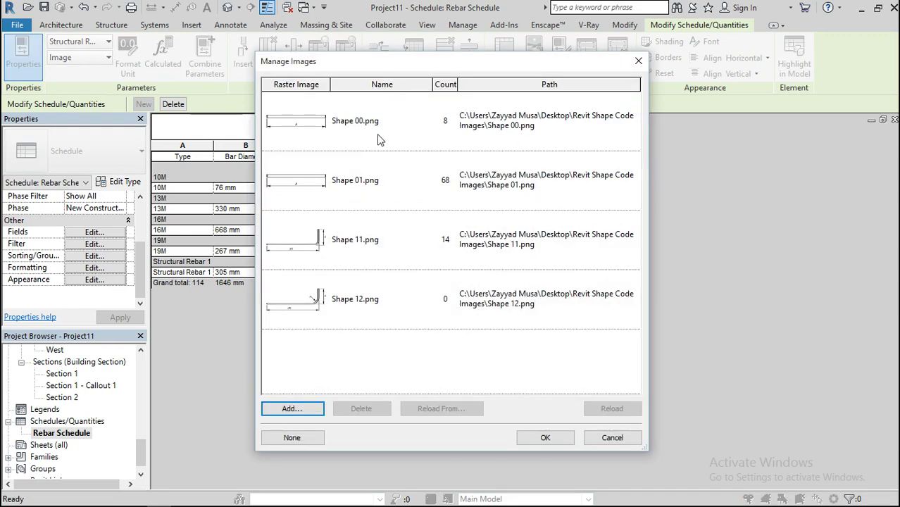
{"action": "left_click", "coordinate": [358, 120]}
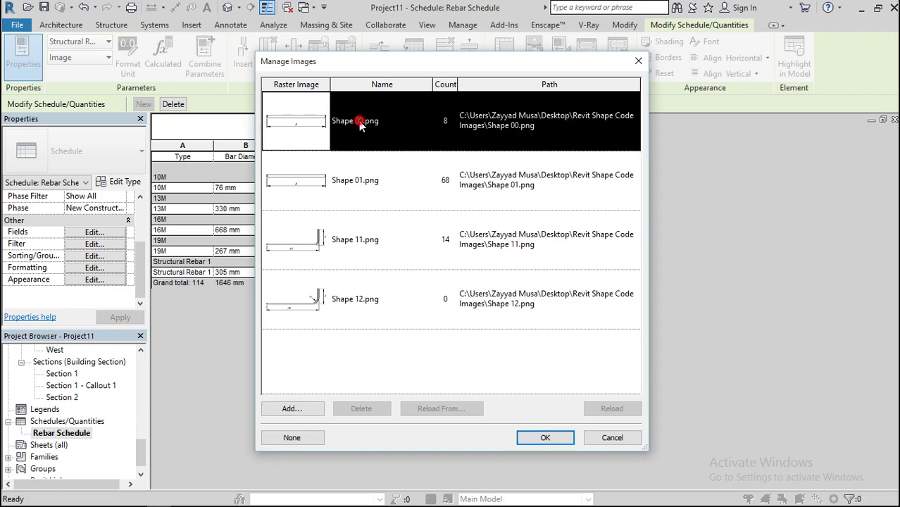
{"action": "left_click", "coordinate": [535, 438]}
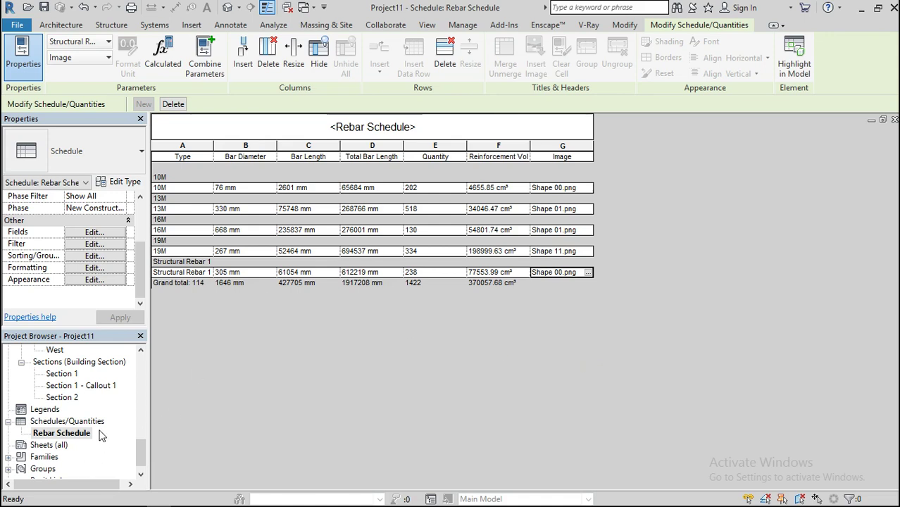
Step: Create sheet A101 with the A0 metric titleblock and drag the Rebar Schedule onto it
{"action": "right_click", "coordinate": [41, 448]}
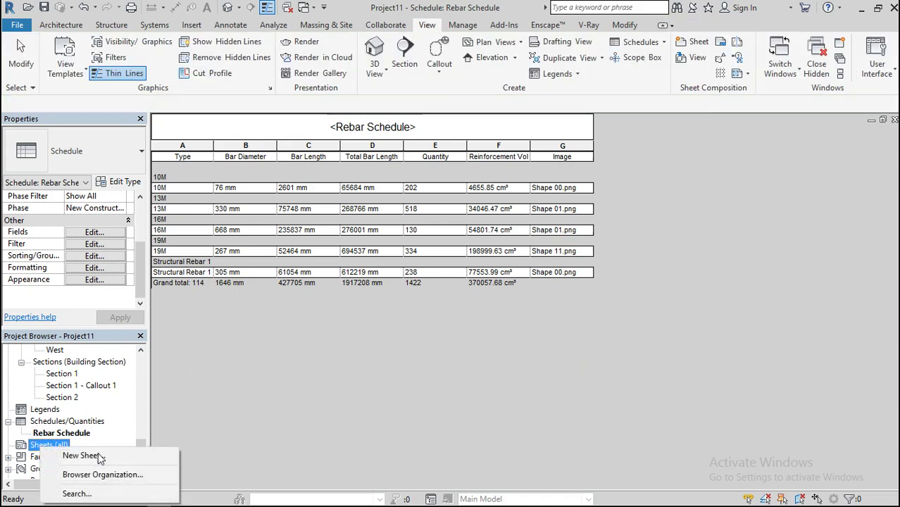
{"action": "left_click", "coordinate": [81, 455]}
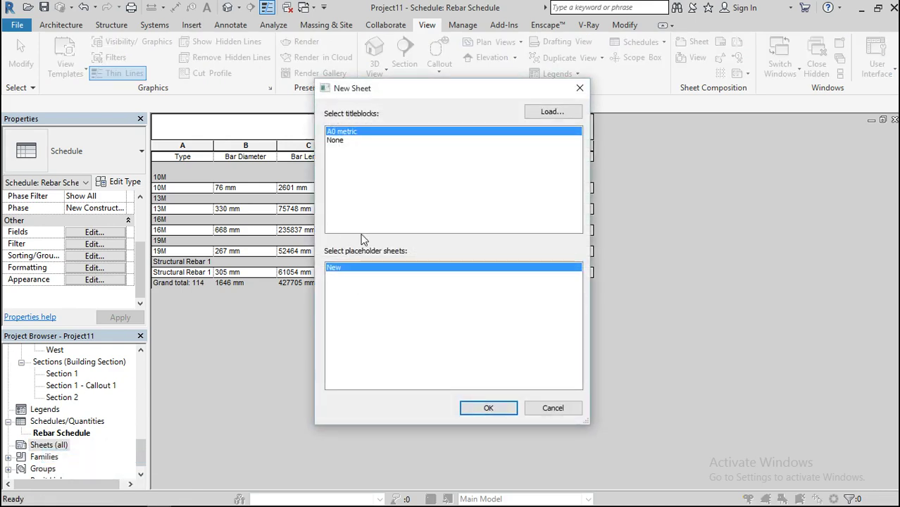
{"action": "left_click", "coordinate": [481, 415]}
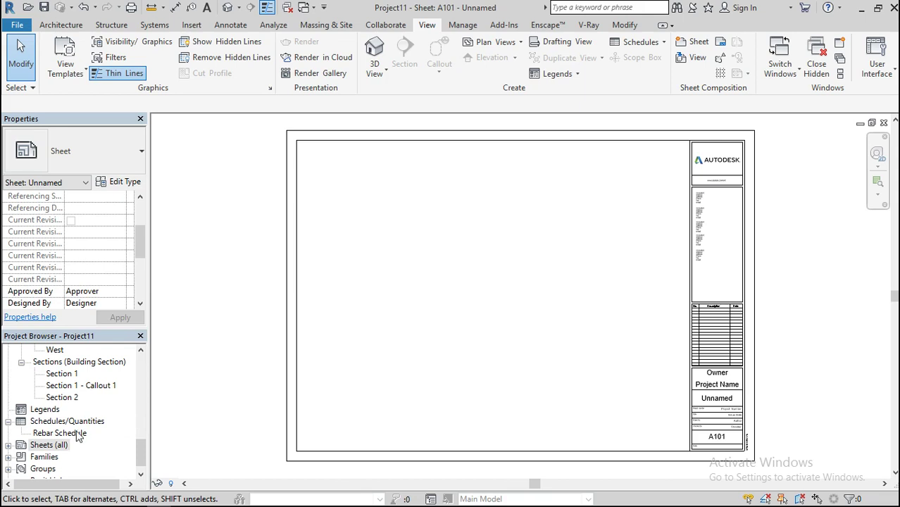
{"action": "left_click_drag", "start_coordinate": [78, 434], "coordinate": [452, 271]}
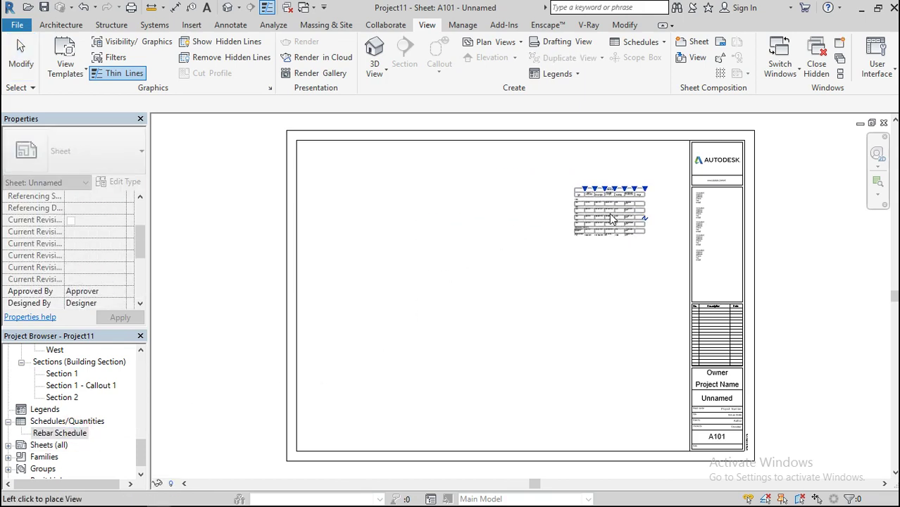
Step: Place the Rebar Schedule on sheet A101 left of the title block and deselect it
{"action": "left_click", "coordinate": [609, 211]}
{"action": "scroll", "coordinate": [657, 187], "scroll_direction": "up", "scroll_amount": 5}
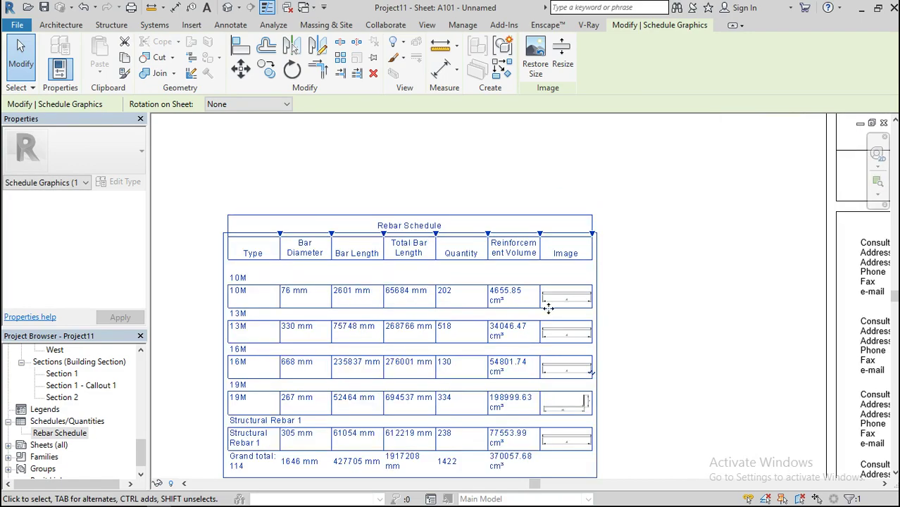
{"action": "scroll", "coordinate": [556, 295], "scroll_direction": "up", "scroll_amount": 5}
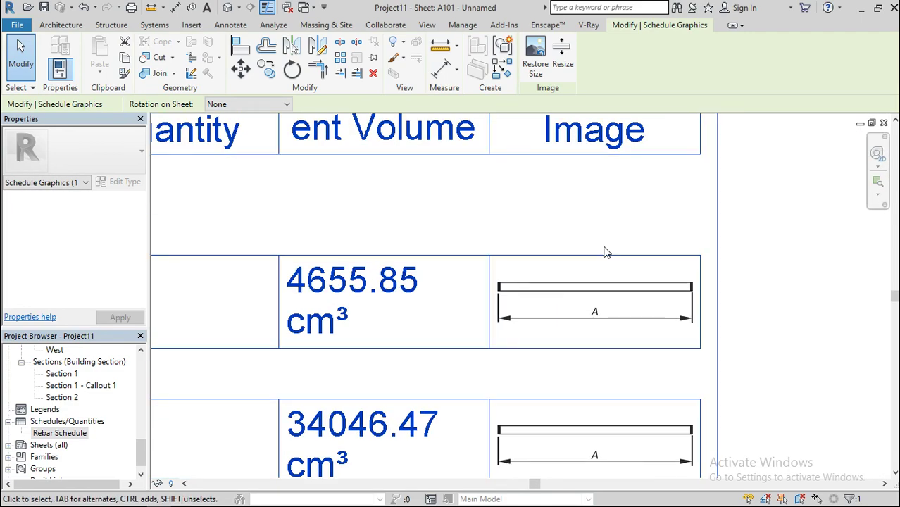
{"action": "scroll", "coordinate": [605, 252], "scroll_direction": "down", "scroll_amount": 3}
{"action": "scroll", "coordinate": [602, 380], "scroll_direction": "down", "scroll_amount": 4}
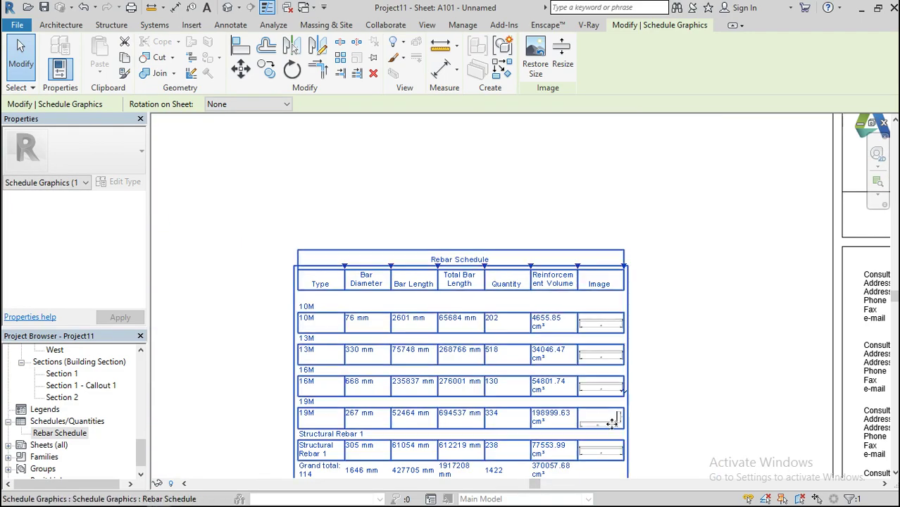
{"action": "scroll", "coordinate": [602, 412], "scroll_direction": "up", "scroll_amount": 3}
{"action": "scroll", "coordinate": [602, 412], "scroll_direction": "up", "scroll_amount": 5}
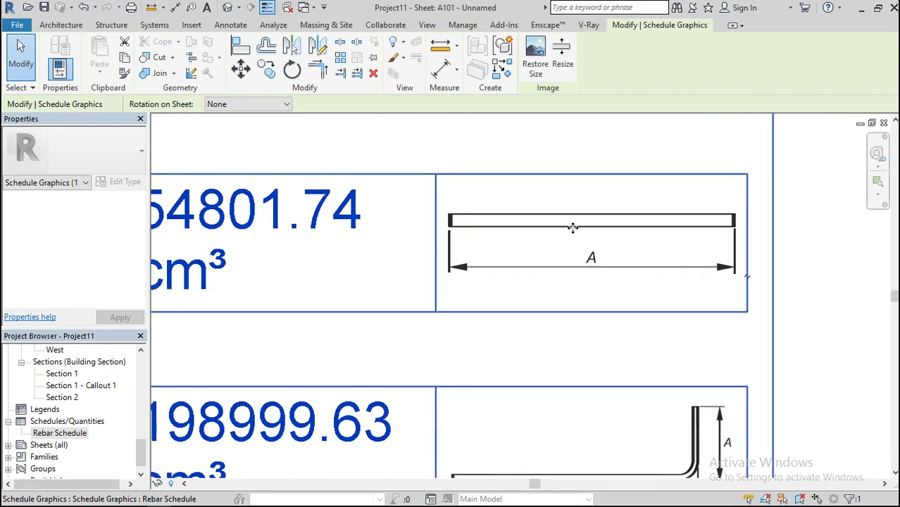
{"action": "scroll", "coordinate": [572, 227], "scroll_direction": "down", "scroll_amount": 3}
{"action": "scroll", "coordinate": [572, 227], "scroll_direction": "down", "scroll_amount": 3}
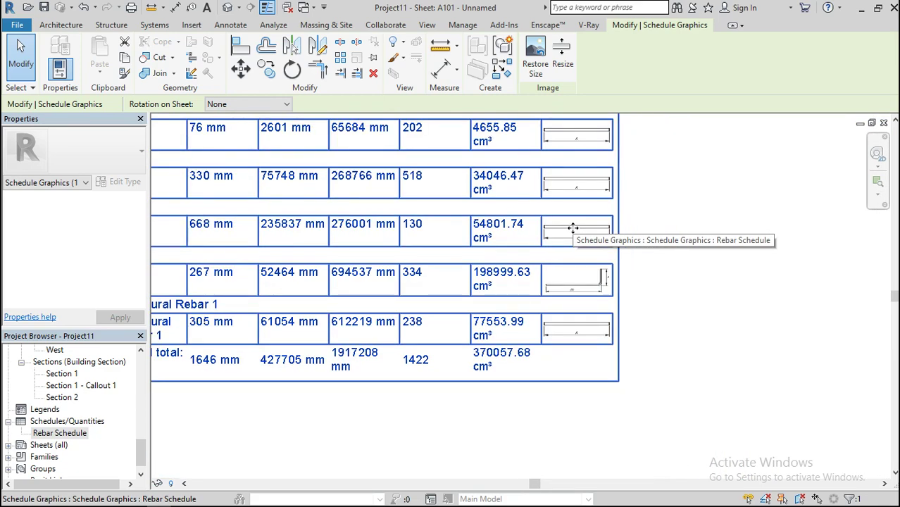
{"action": "left_click", "coordinate": [398, 405]}
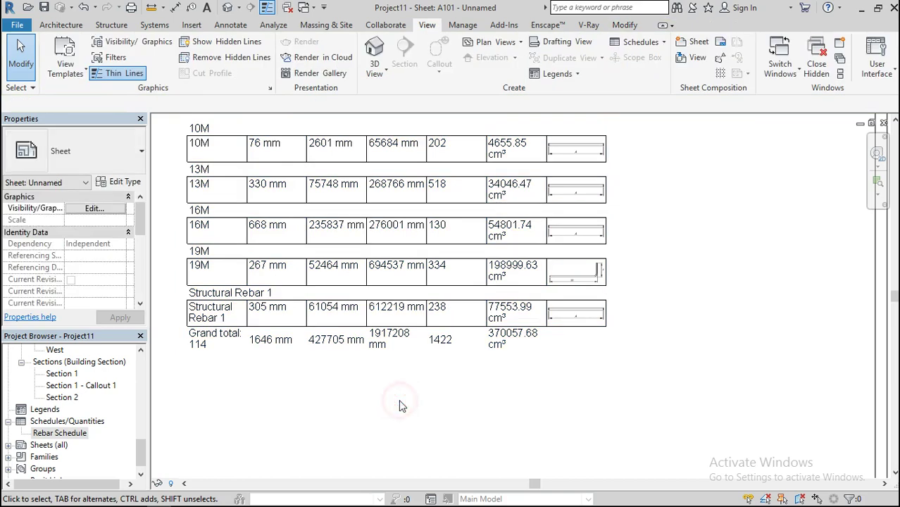
{"action": "scroll", "coordinate": [556, 388], "scroll_direction": "down", "scroll_amount": 4}
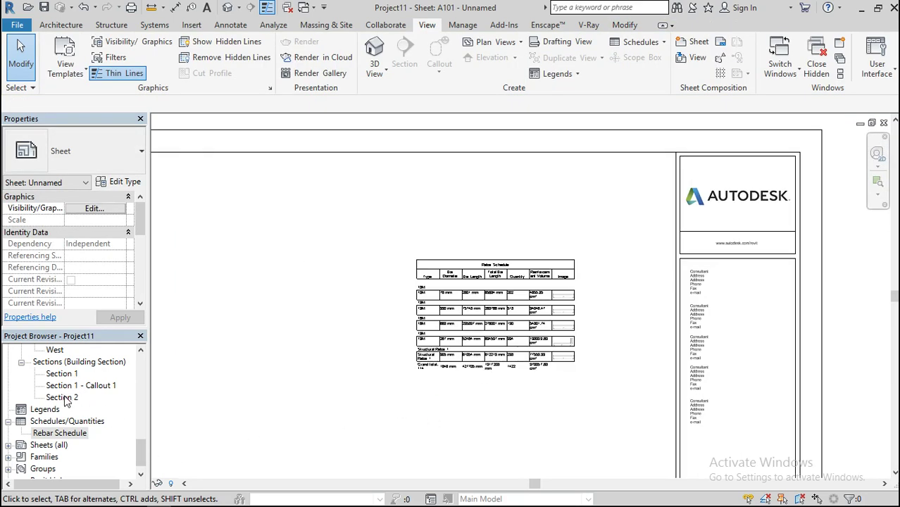
Step: Place the Section 1 - Callout 1 viewport, then the Section 1 viewport at the sheet's left
{"action": "left_click_drag", "start_coordinate": [65, 387], "coordinate": [317, 325]}
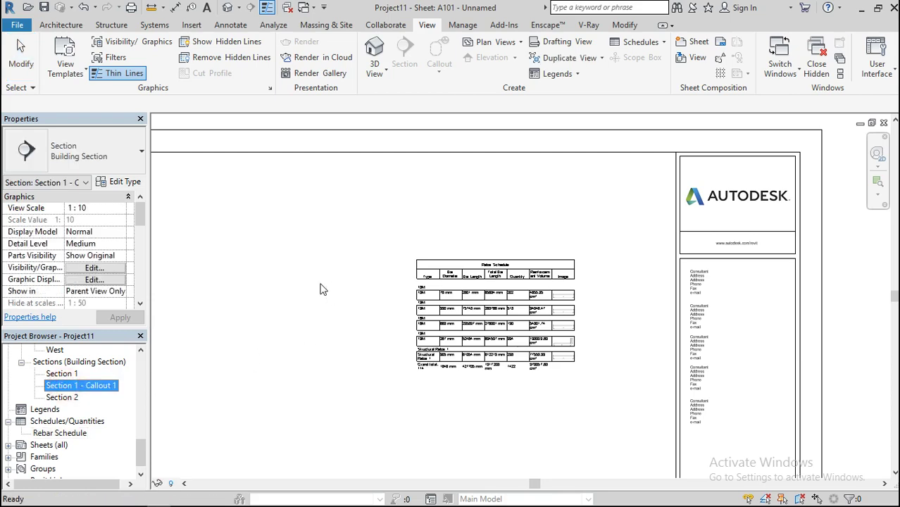
{"action": "left_click", "coordinate": [320, 288]}
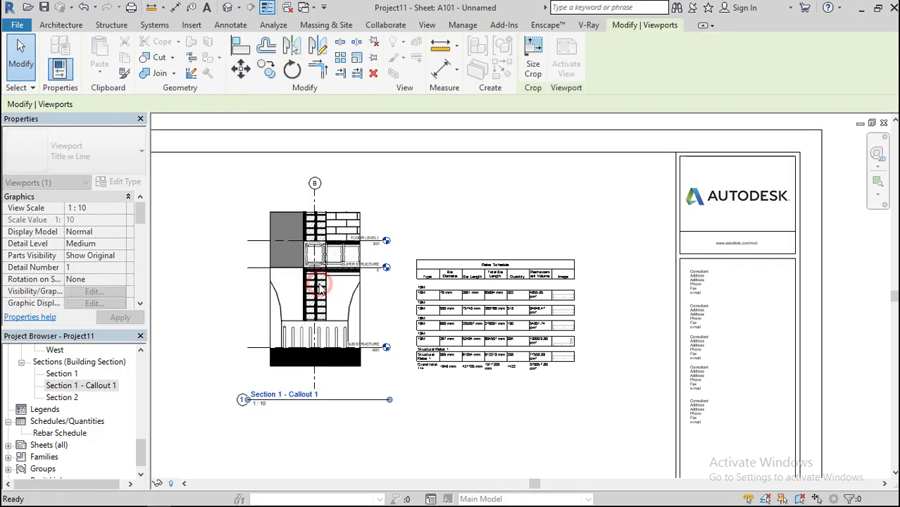
{"action": "left_click", "coordinate": [61, 373]}
{"action": "left_click_drag", "start_coordinate": [60, 374], "coordinate": [401, 301]}
{"action": "scroll", "coordinate": [394, 297], "scroll_direction": "down", "scroll_amount": 3}
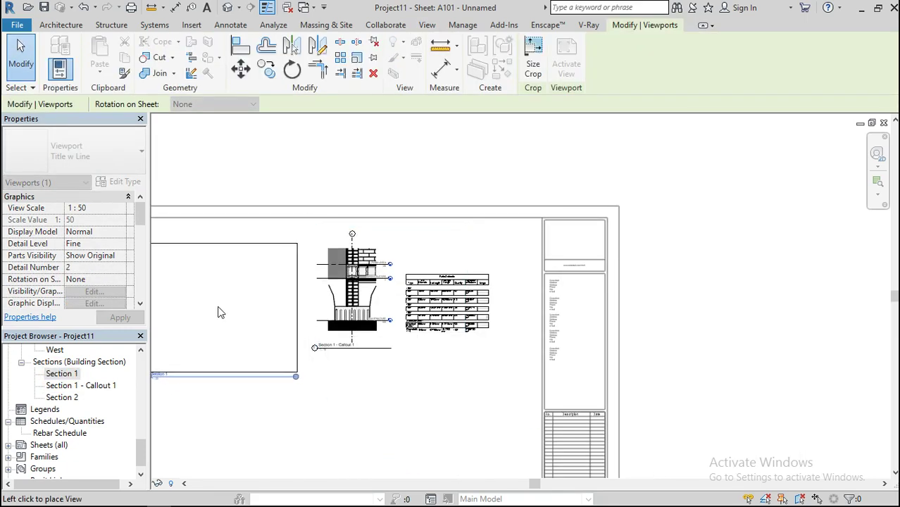
{"action": "left_click", "coordinate": [217, 308]}
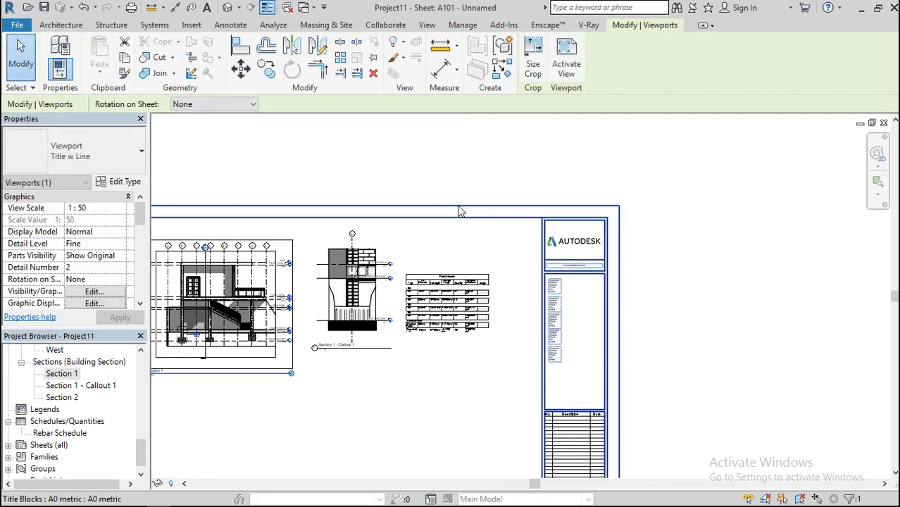
{"action": "scroll", "coordinate": [260, 308], "scroll_direction": "down", "scroll_amount": 2}
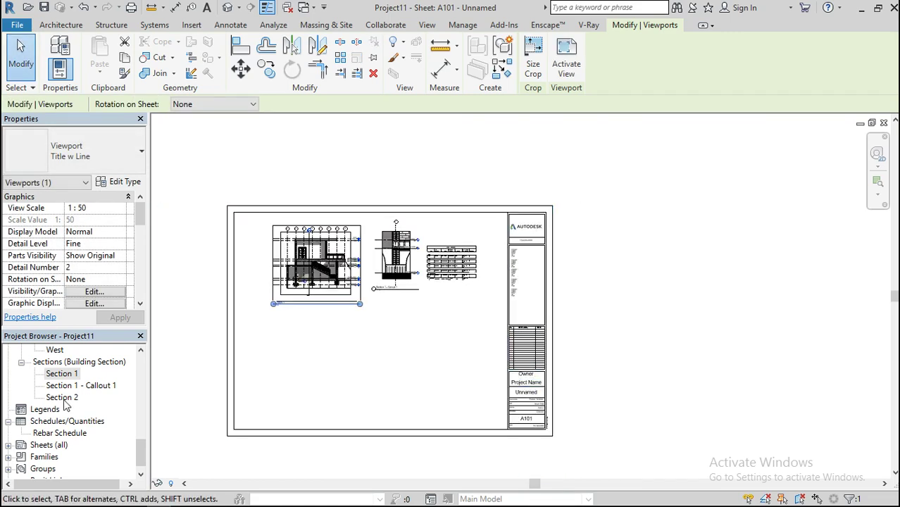
Step: Change the Section 1 view scale to 1:25 and return to sheet A101
{"action": "double_click", "coordinate": [61, 374]}
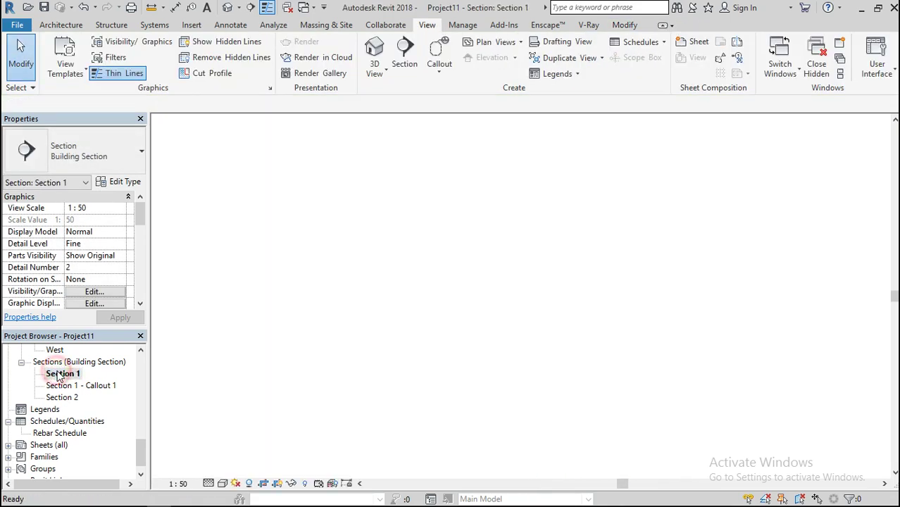
{"action": "left_click", "coordinate": [162, 491]}
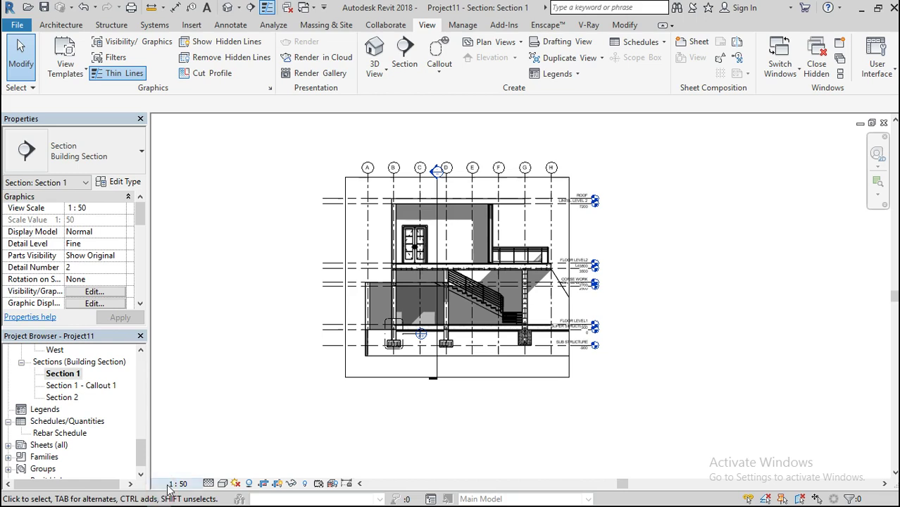
{"action": "left_click", "coordinate": [176, 483]}
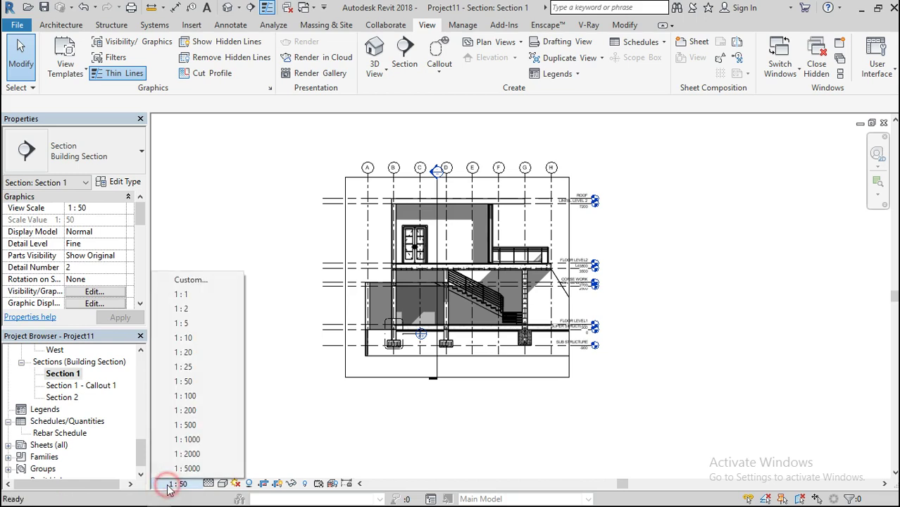
{"action": "left_click", "coordinate": [183, 367]}
{"action": "double_click", "coordinate": [49, 445]}
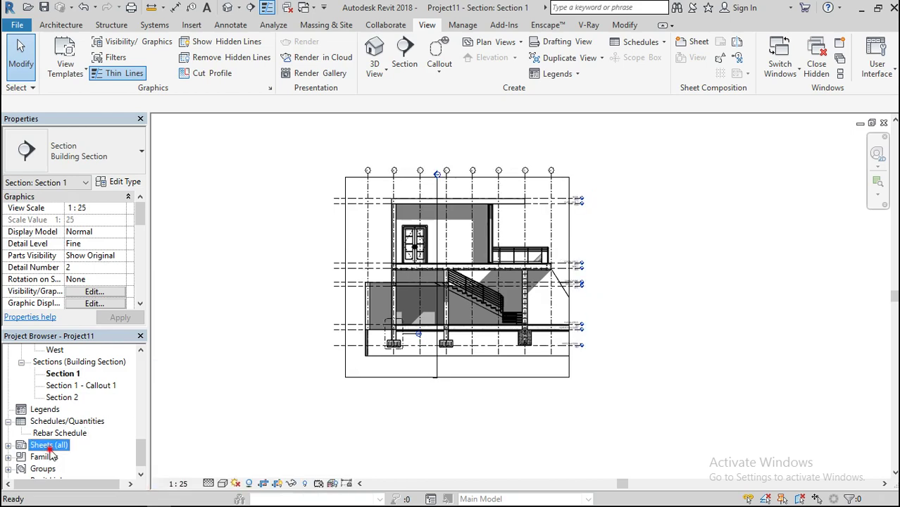
{"action": "double_click", "coordinate": [63, 456]}
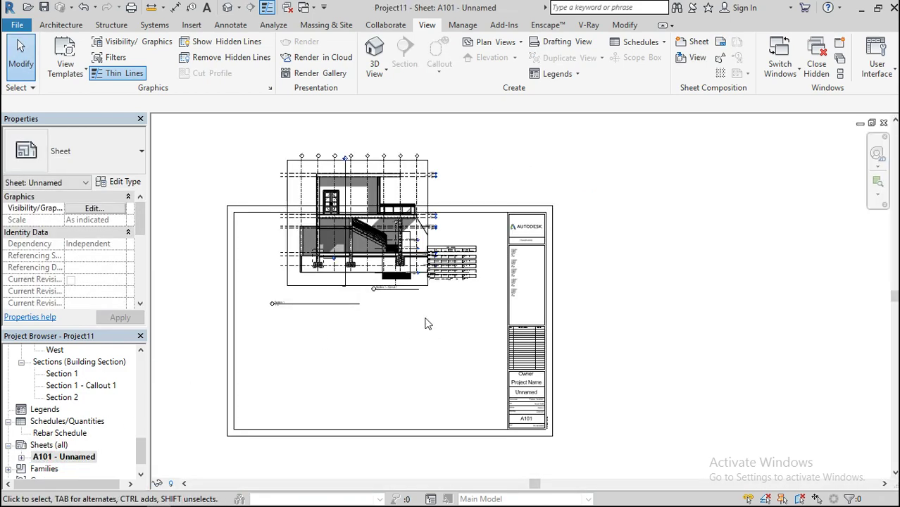
Step: Move Section 1 to the sheet's lower left and the callout viewport below the Rebar Schedule
{"action": "left_click", "coordinate": [336, 254]}
{"action": "left_click_drag", "start_coordinate": [316, 255], "coordinate": [277, 388]}
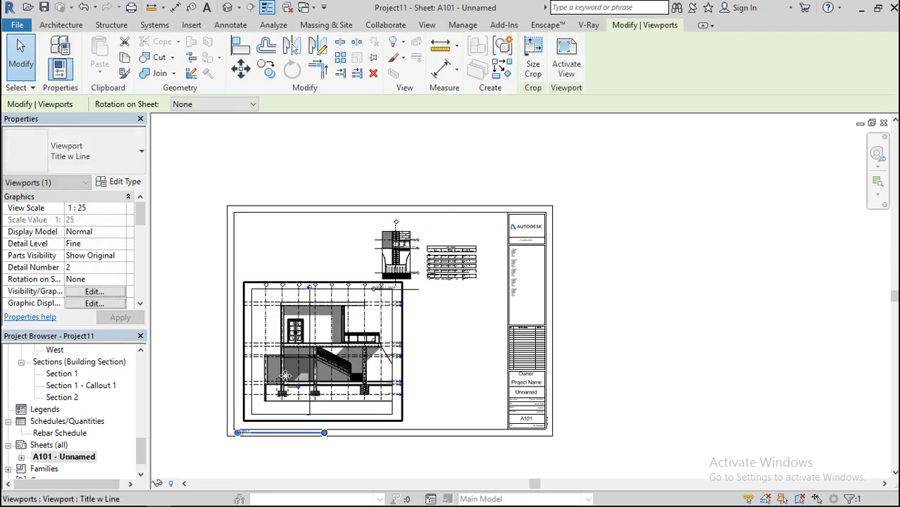
{"action": "scroll", "coordinate": [403, 272], "scroll_direction": "up", "scroll_amount": 5}
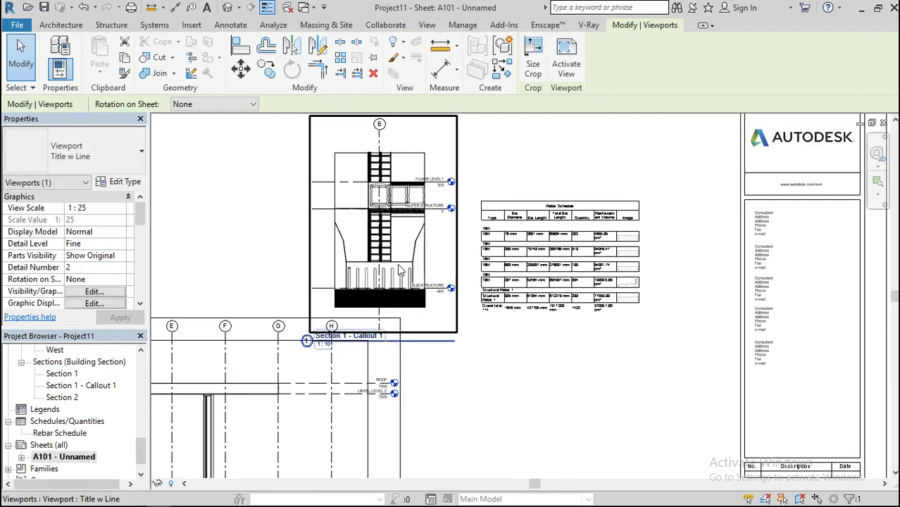
{"action": "left_click_drag", "start_coordinate": [398, 266], "coordinate": [571, 468]}
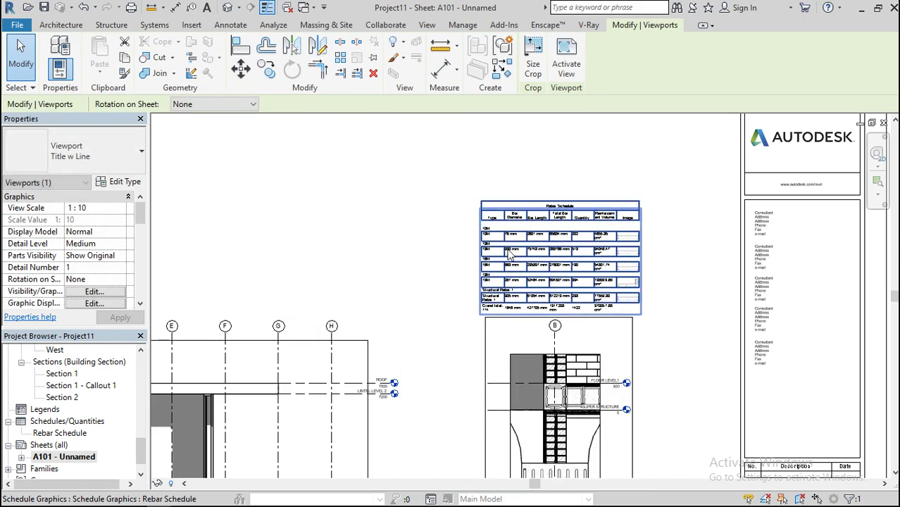
{"action": "scroll", "coordinate": [509, 253], "scroll_direction": "down", "scroll_amount": 2}
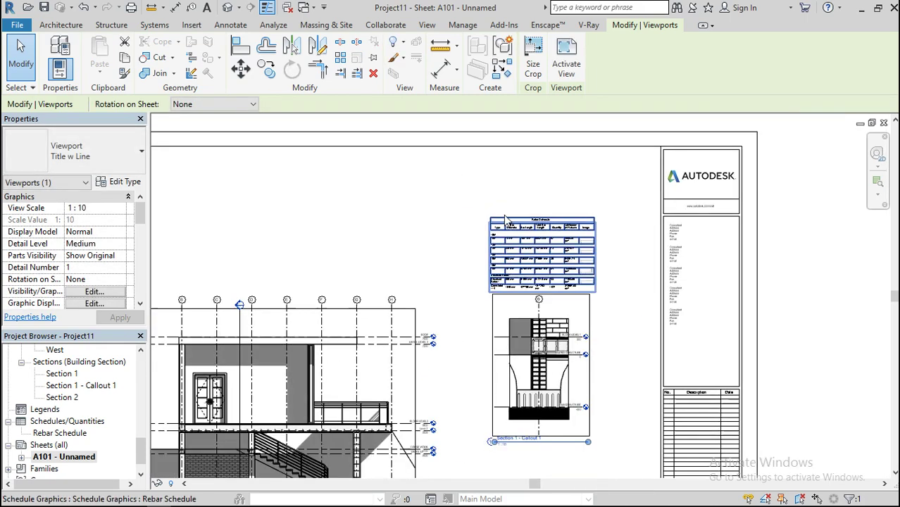
{"action": "scroll", "coordinate": [504, 220], "scroll_direction": "down", "scroll_amount": 2}
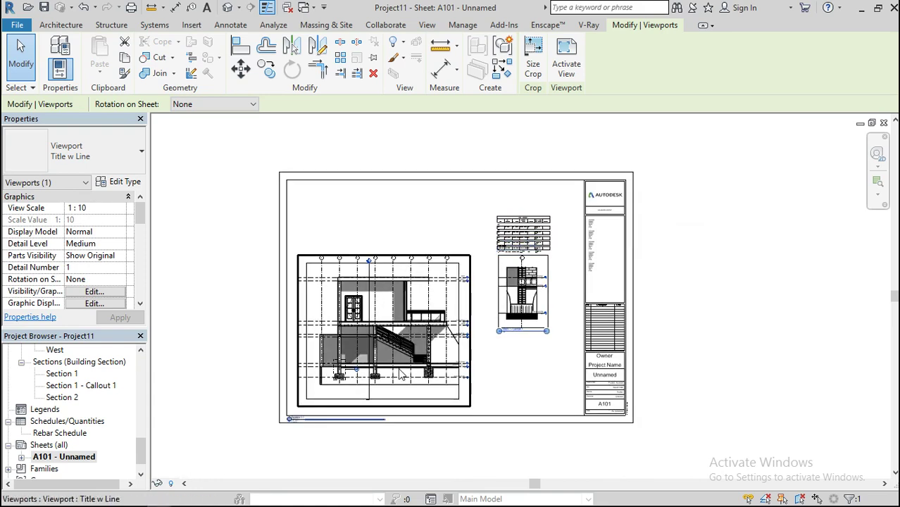
{"action": "left_click_drag", "start_coordinate": [141, 464], "coordinate": [139, 433]}
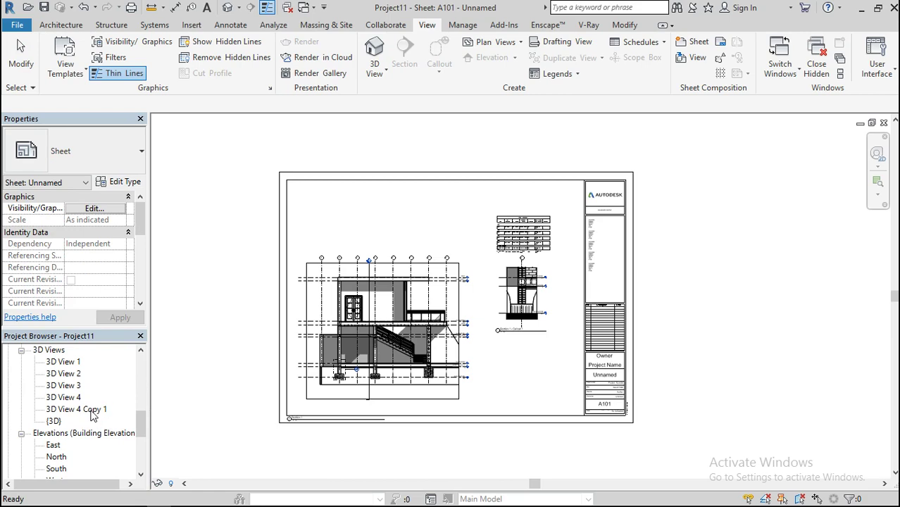
Step: Place 3D View 4 Copy 1 on the sheet, and 3D View 4 above Section 1
{"action": "double_click", "coordinate": [92, 409]}
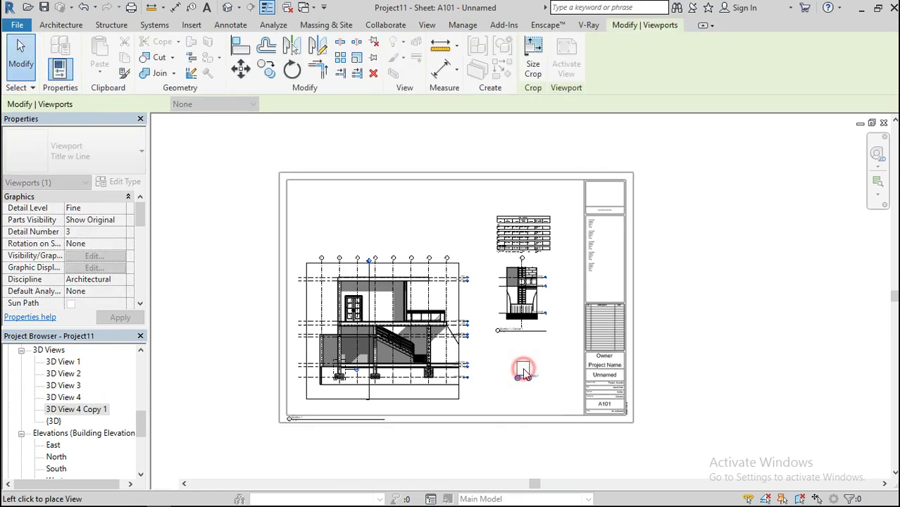
{"action": "left_click", "coordinate": [523, 372]}
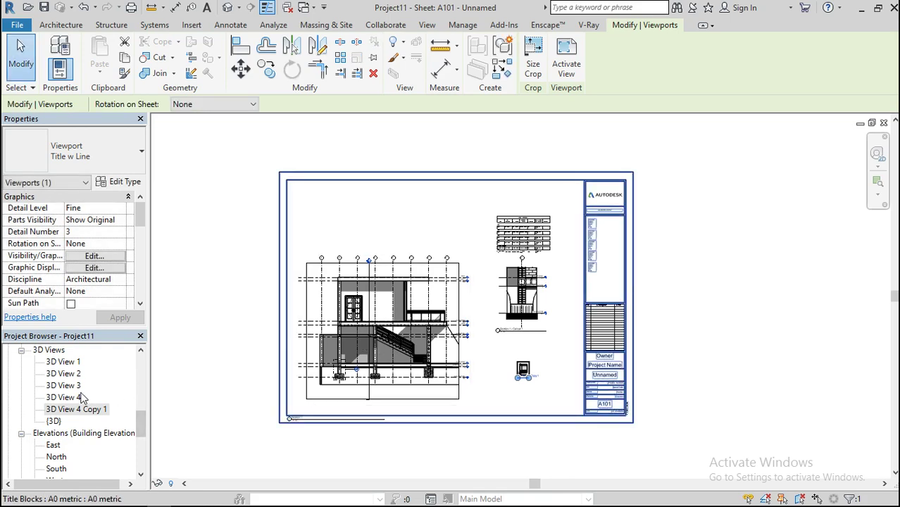
{"action": "left_click_drag", "start_coordinate": [69, 401], "coordinate": [415, 202]}
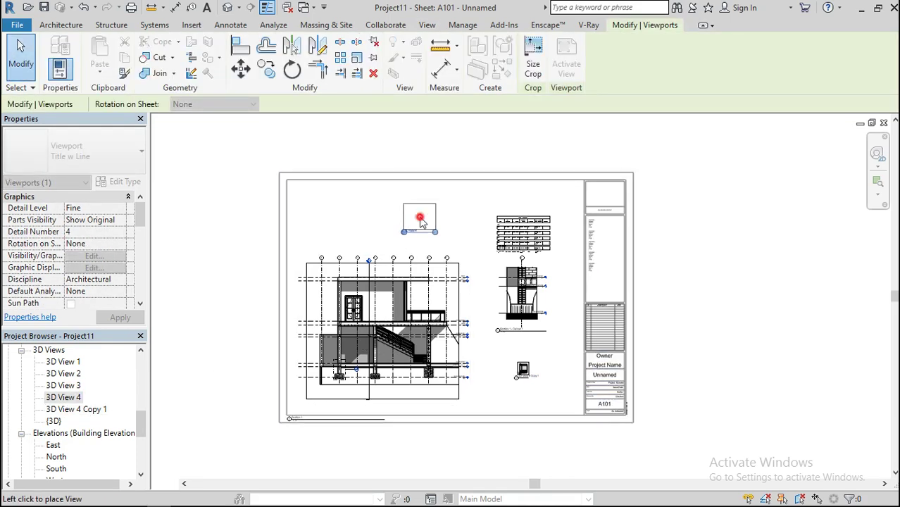
{"action": "left_click", "coordinate": [416, 203]}
{"action": "scroll", "coordinate": [418, 215], "scroll_direction": "up", "scroll_amount": 4}
{"action": "scroll", "coordinate": [420, 222], "scroll_direction": "up", "scroll_amount": 4}
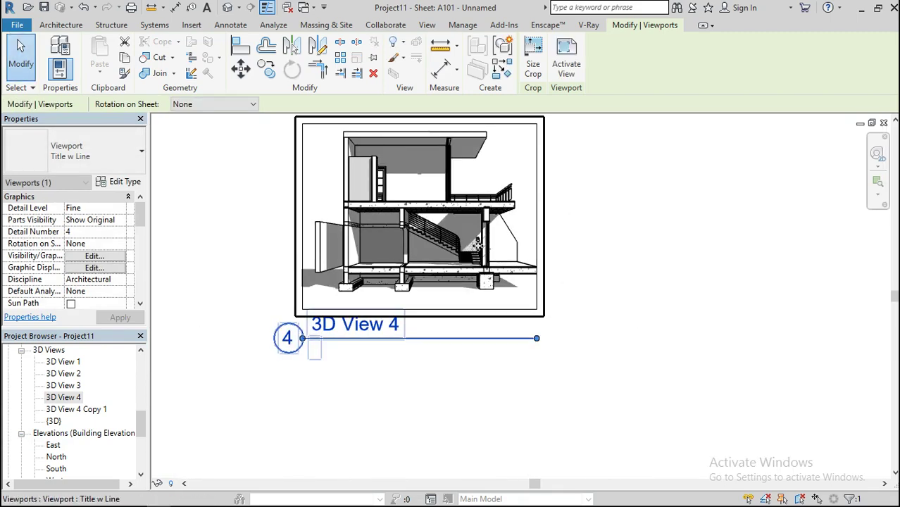
Step: Resize the 3D View 4 crop region to 300 mm wide with locked proportions
{"action": "left_click", "coordinate": [535, 74]}
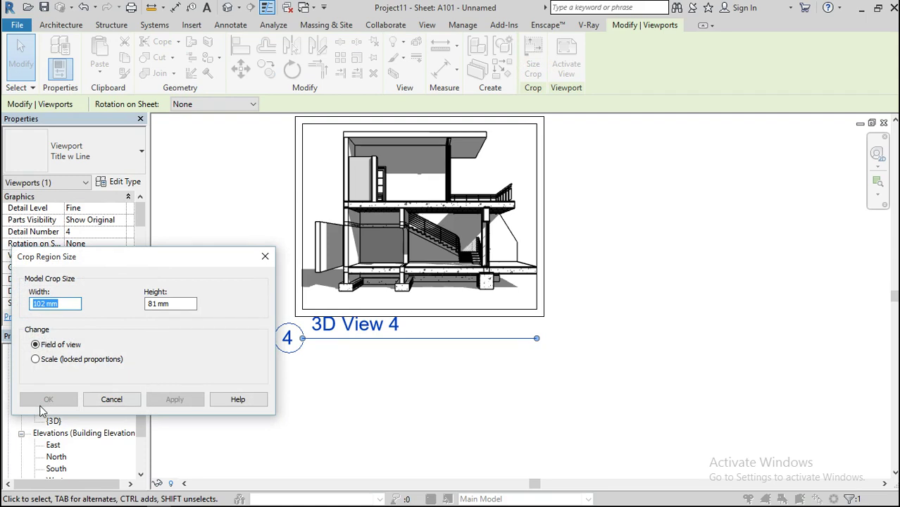
{"action": "left_click", "coordinate": [35, 359]}
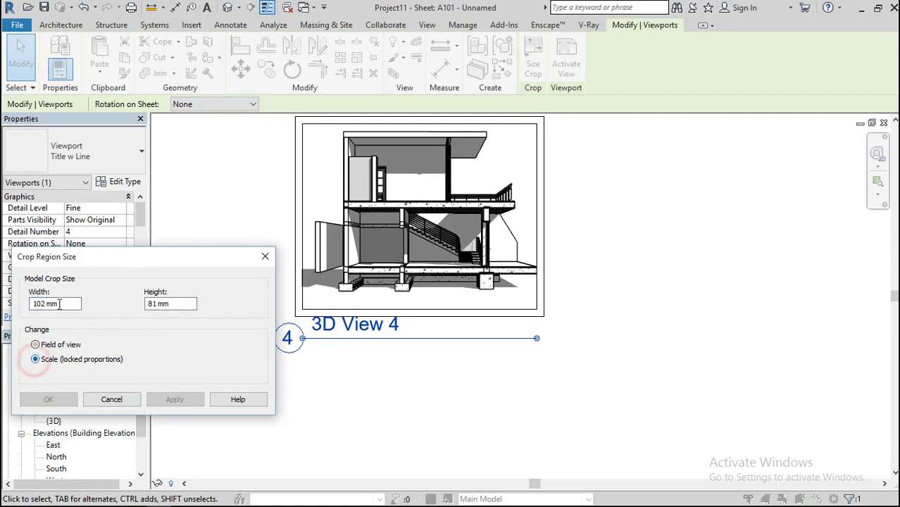
{"action": "key", "text": "BackSpace"}
{"action": "key", "text": "BackSpace"}
{"action": "key", "text": "BackSpace"}
{"action": "key", "text": "BackSpace"}
{"action": "key", "text": "BackSpace"}
{"action": "type", "text": "300"}
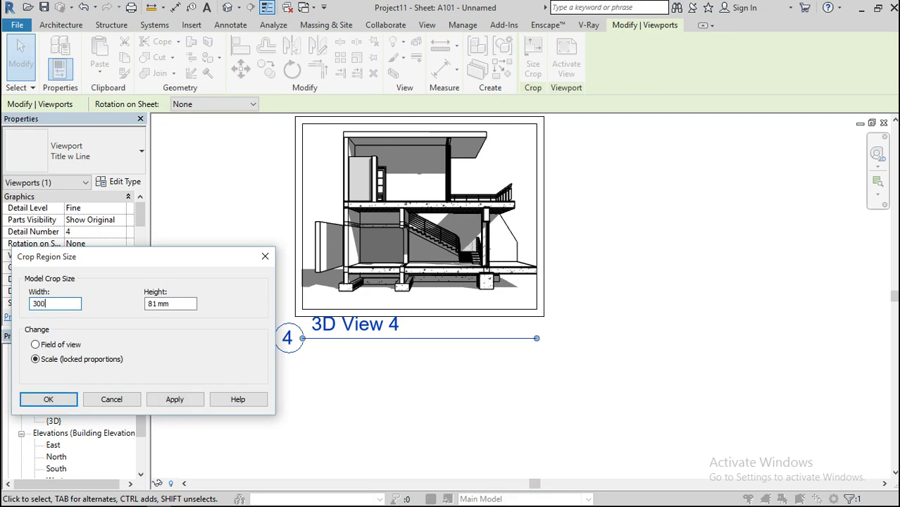
{"action": "left_click", "coordinate": [32, 403]}
{"action": "scroll", "coordinate": [584, 255], "scroll_direction": "down", "scroll_amount": 5}
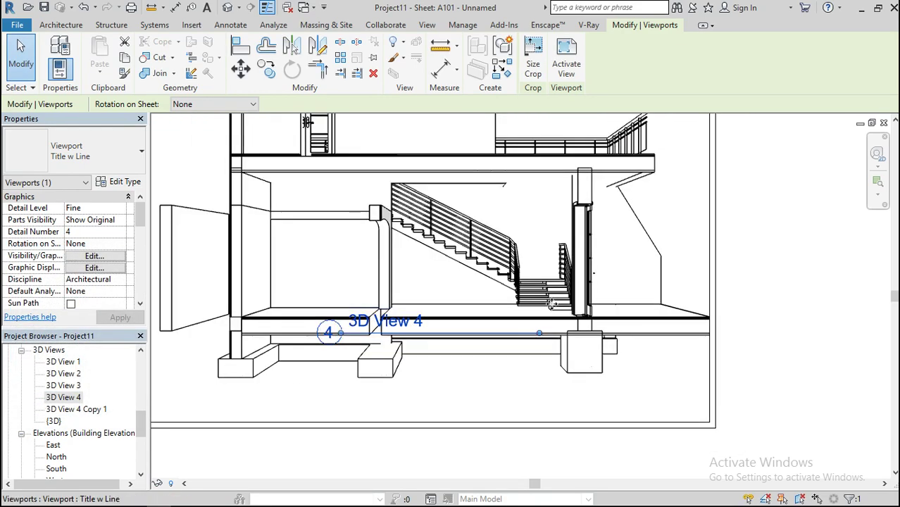
Step: Keep the 3D View 4 title unchanged and nudge its viewport slightly down-right
{"action": "left_click", "coordinate": [517, 306]}
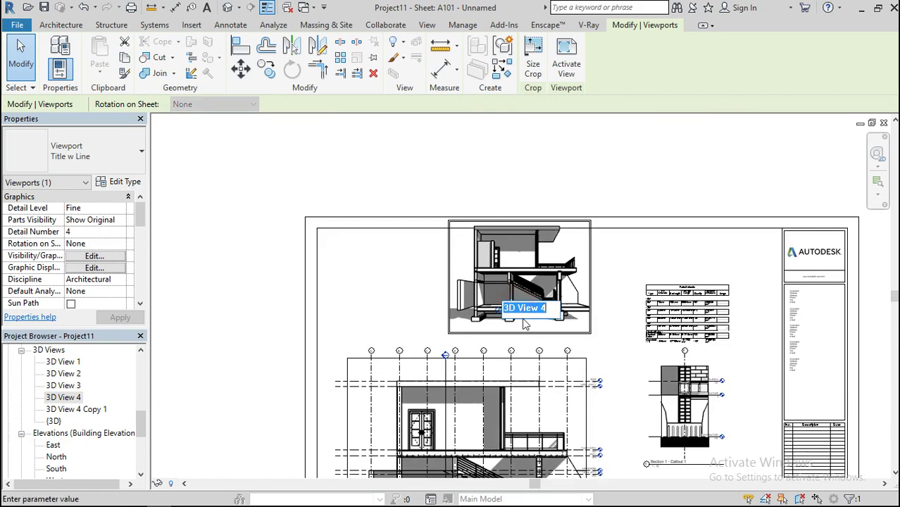
{"action": "key", "text": "Escape"}
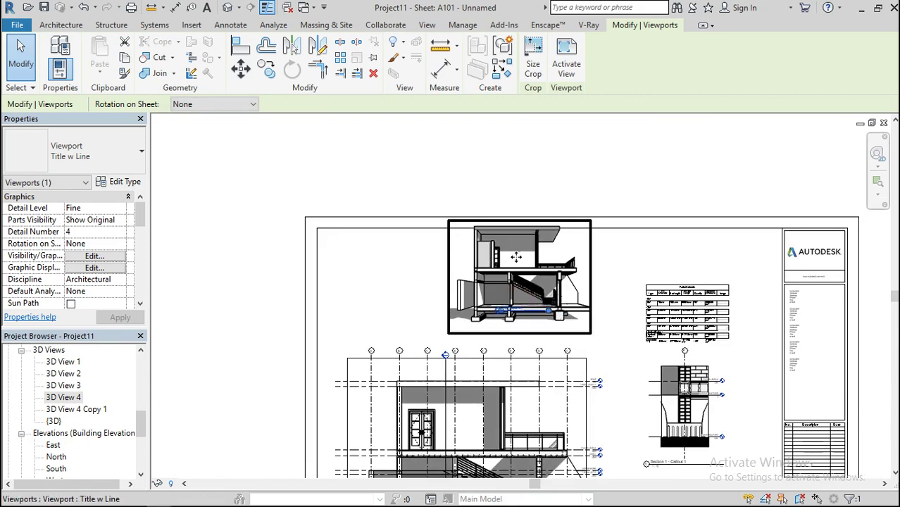
{"action": "left_click_drag", "start_coordinate": [519, 273], "coordinate": [527, 288]}
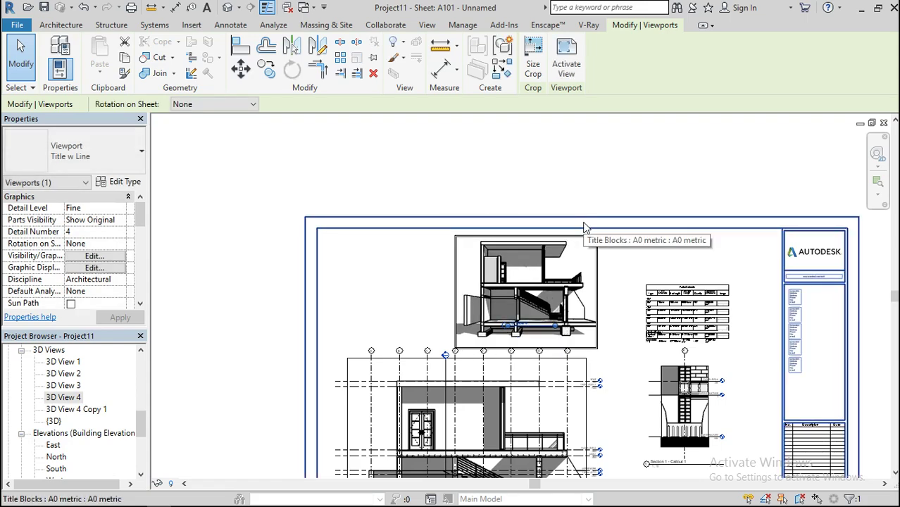
{"action": "left_click", "coordinate": [389, 273]}
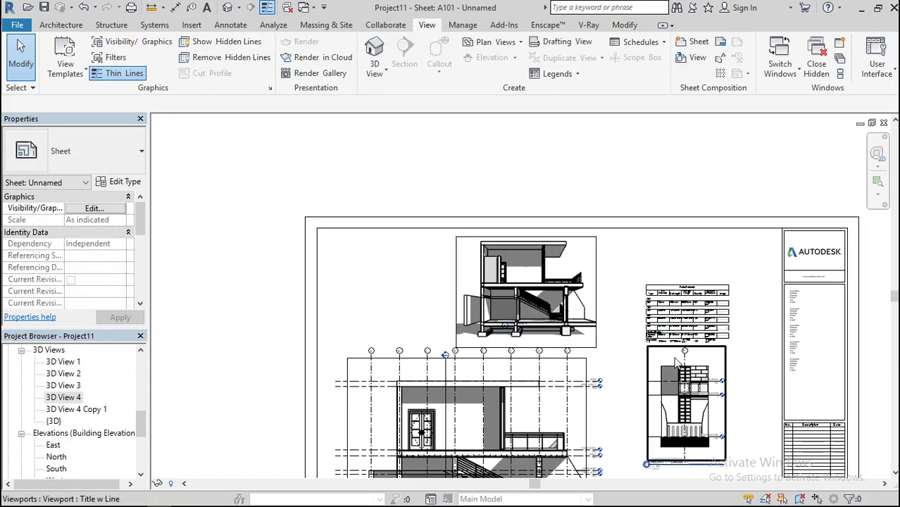
{"action": "scroll", "coordinate": [644, 373], "scroll_direction": "down", "scroll_amount": 5}
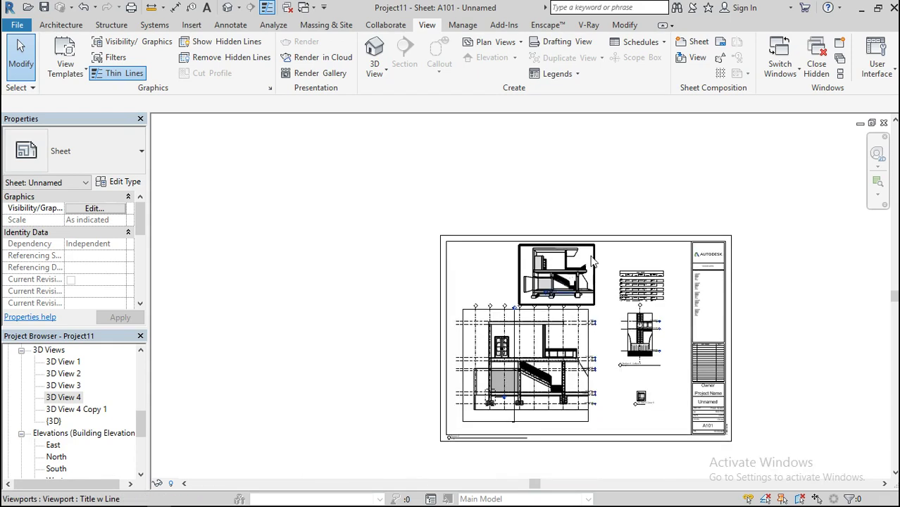
Step: Enlarge the small 3D View 4 Copy 1 viewport's crop to 500 mm wide, proportions locked
{"action": "left_click", "coordinate": [633, 376]}
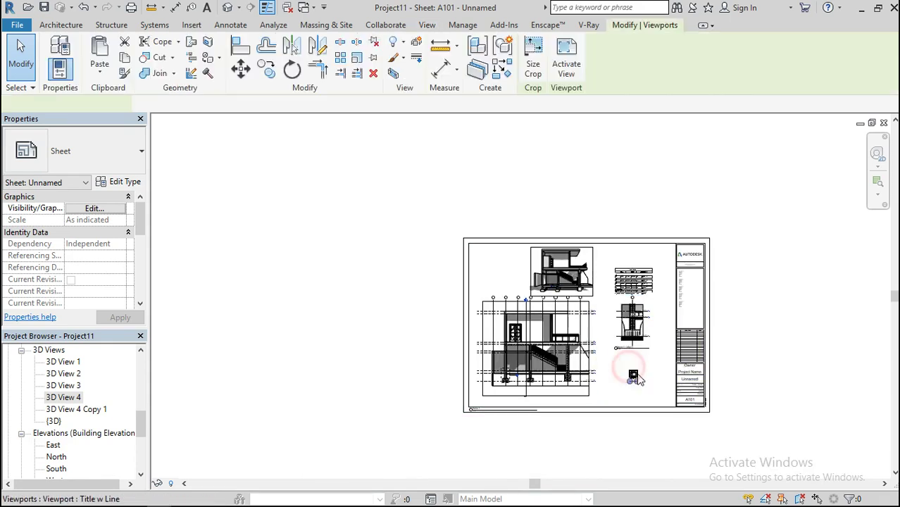
{"action": "mouse_move", "coordinate": [634, 378]}
{"action": "left_mouse_down"}
{"action": "mouse_move", "coordinate": [588, 359]}
{"action": "mouse_move", "coordinate": [528, 295]}
{"action": "mouse_move", "coordinate": [620, 339]}
{"action": "mouse_move", "coordinate": [633, 376]}
{"action": "left_mouse_up"}
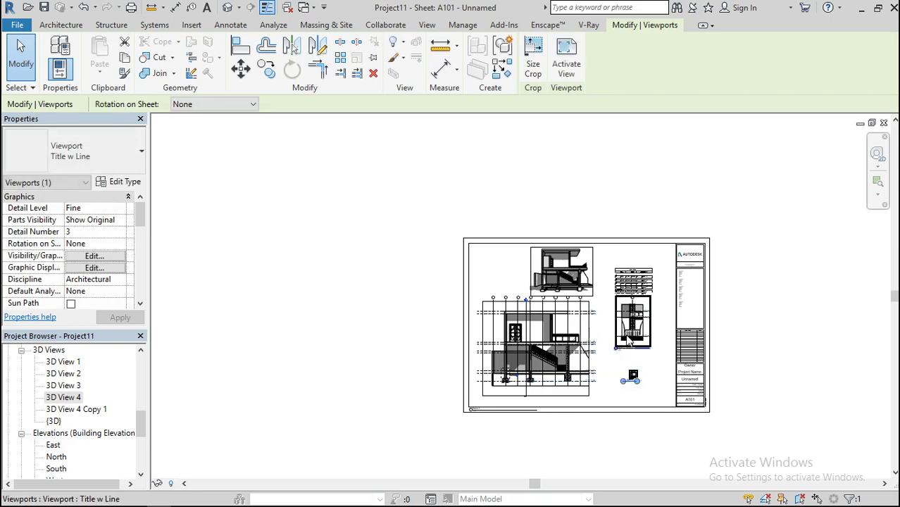
{"action": "scroll", "coordinate": [632, 377], "scroll_direction": "up", "scroll_amount": 3}
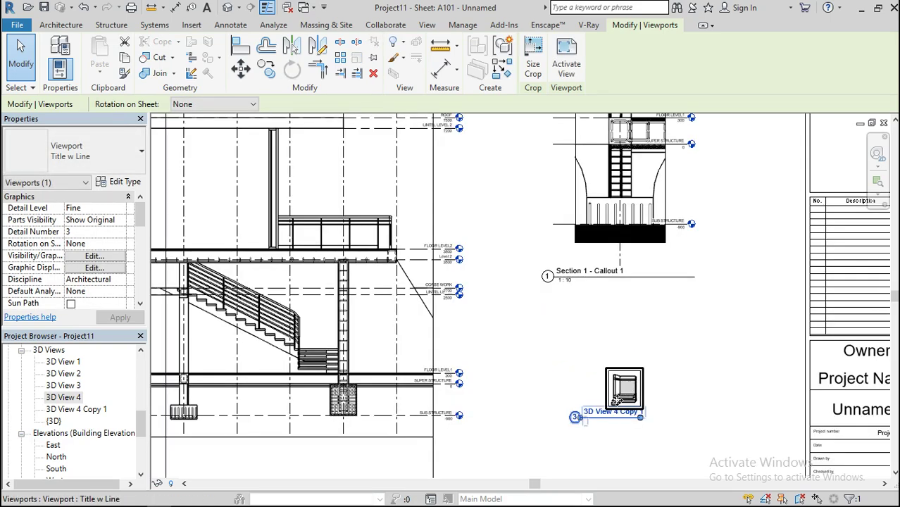
{"action": "left_click", "coordinate": [577, 416]}
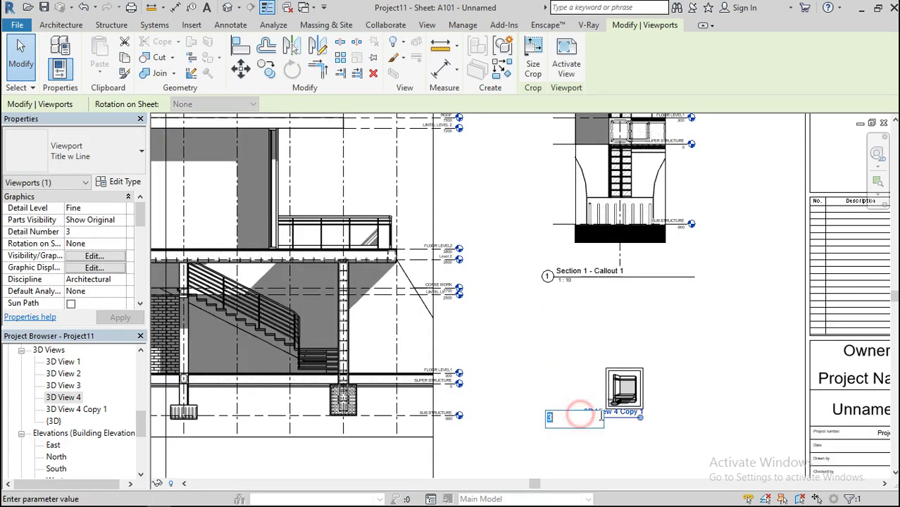
{"action": "left_click", "coordinate": [578, 401]}
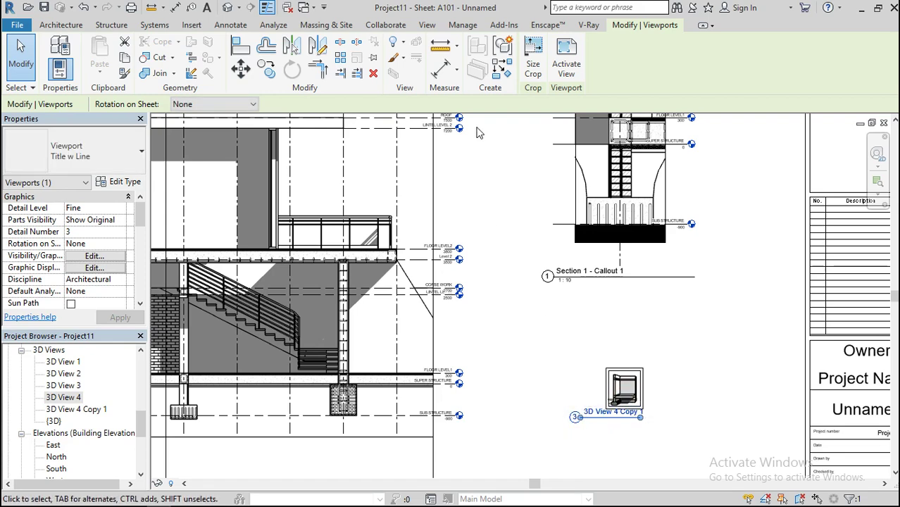
{"action": "left_click", "coordinate": [536, 64]}
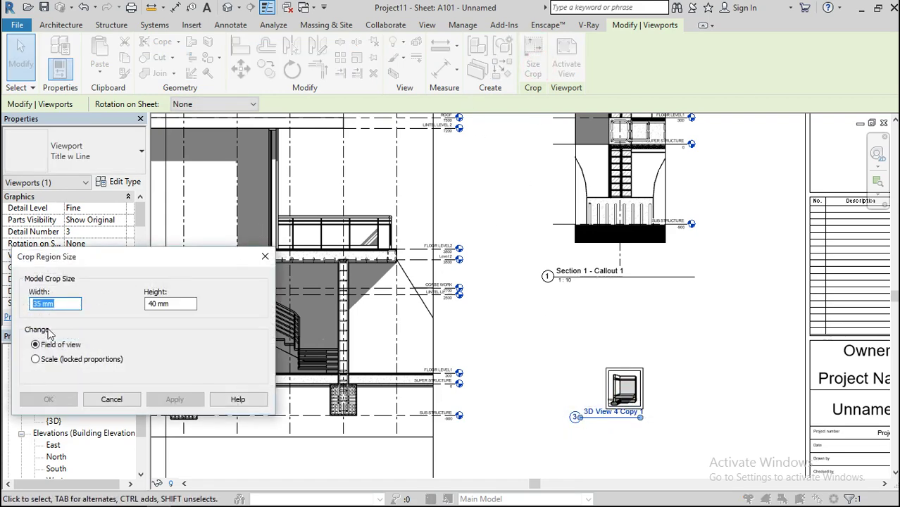
{"action": "left_click", "coordinate": [36, 360]}
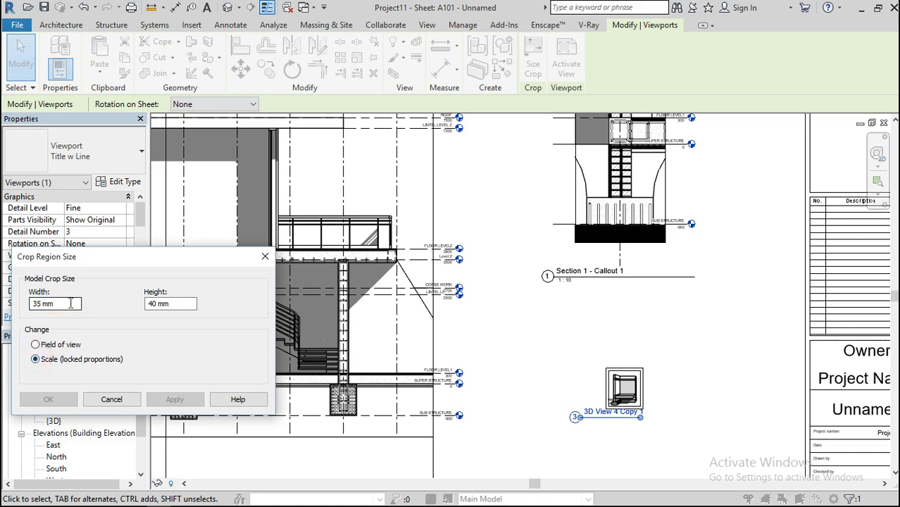
{"action": "key", "text": "BackSpace"}
{"action": "key", "text": "BackSpace"}
{"action": "key", "text": "BackSpace"}
{"action": "key", "text": "BackSpace"}
{"action": "key", "text": "BackSpace"}
{"action": "type", "text": "500"}
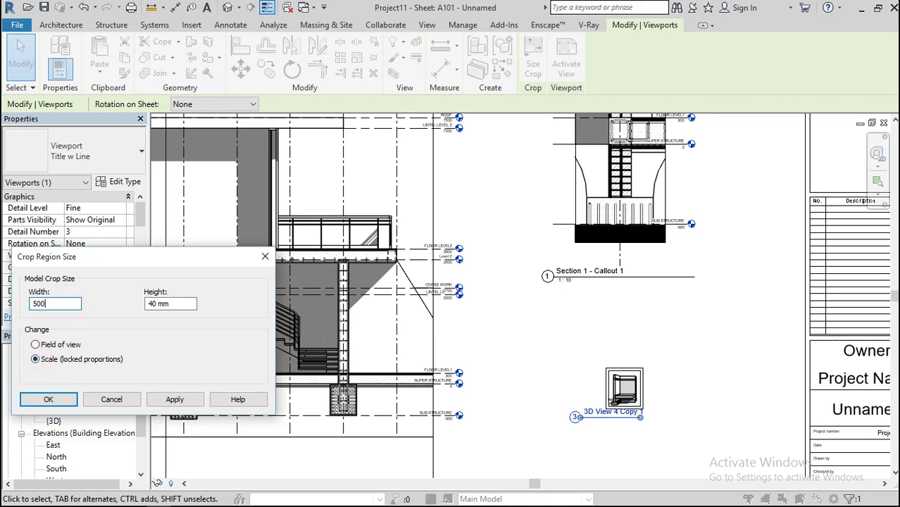
{"action": "left_click", "coordinate": [47, 399]}
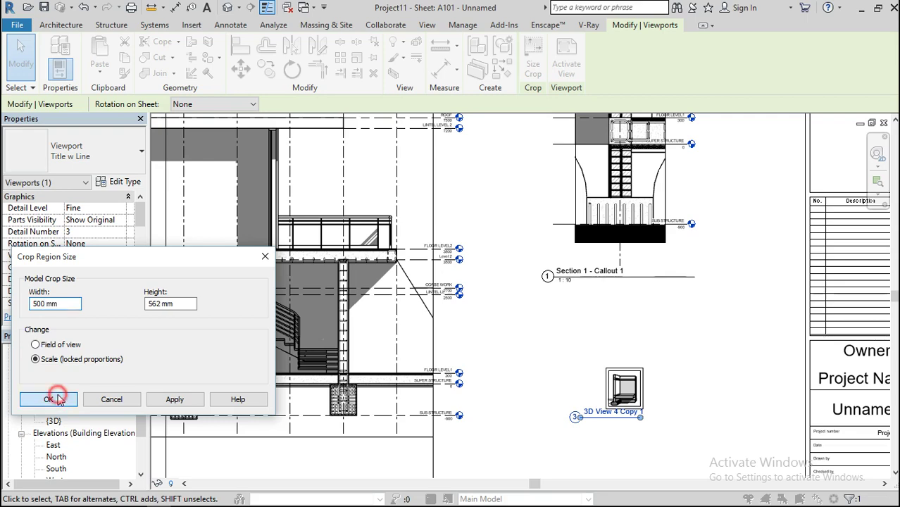
{"action": "scroll", "coordinate": [382, 251], "scroll_direction": "down", "scroll_amount": 5}
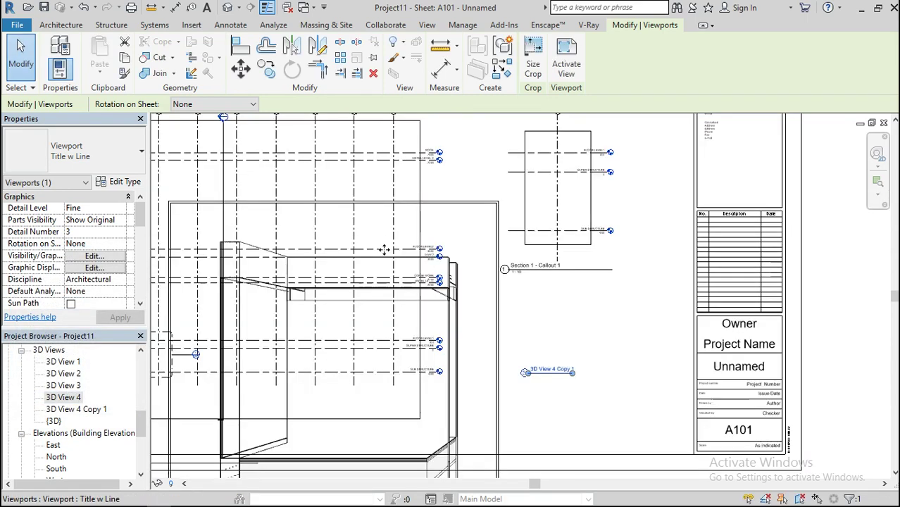
Step: Delete the elevation viewport and move the enlarged 3D viewport into the sheet's lower left
{"action": "left_click_drag", "start_coordinate": [347, 310], "coordinate": [470, 322]}
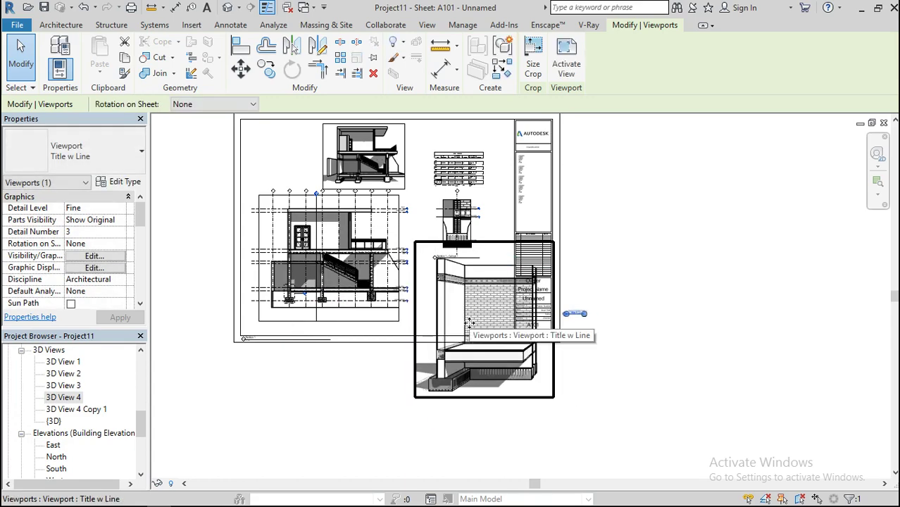
{"action": "left_click", "coordinate": [369, 255]}
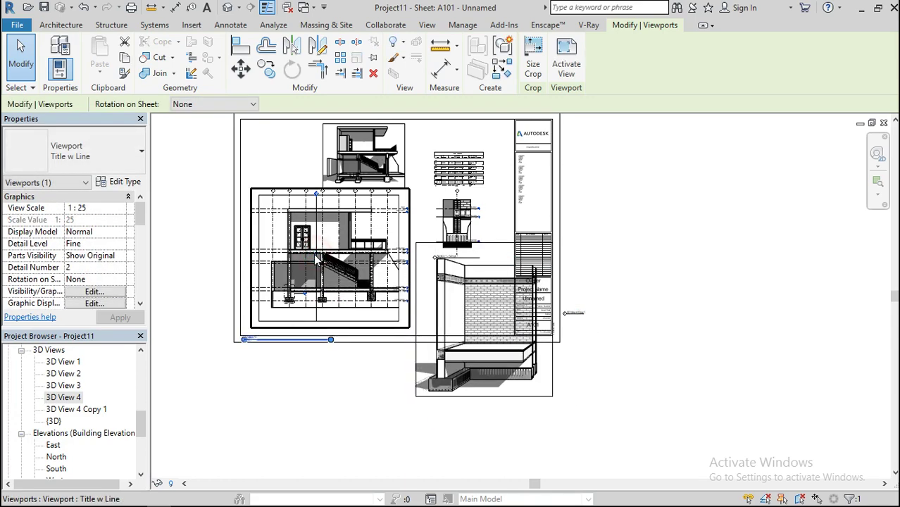
{"action": "key", "text": "Delete"}
{"action": "left_click_drag", "start_coordinate": [471, 316], "coordinate": [314, 260]}
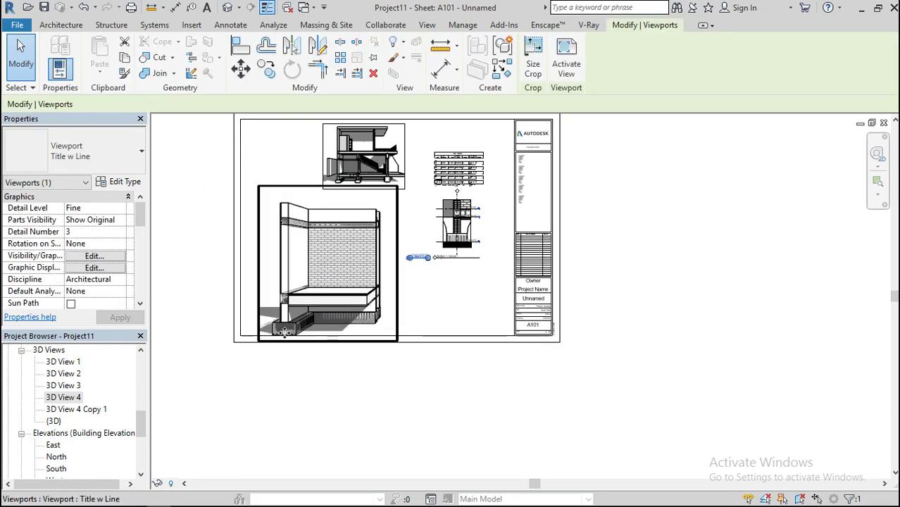
{"action": "scroll", "coordinate": [320, 342], "scroll_direction": "up", "scroll_amount": 3}
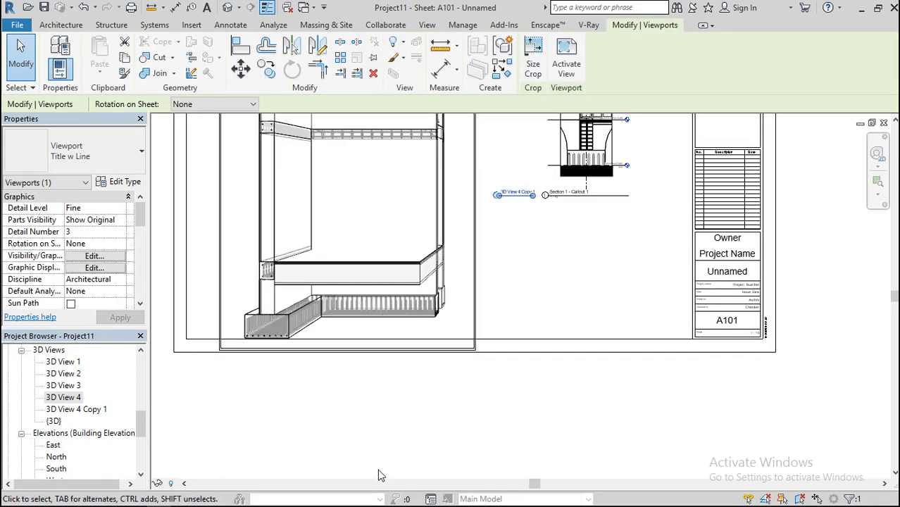
{"action": "left_click", "coordinate": [384, 476]}
{"action": "scroll", "coordinate": [425, 404], "scroll_direction": "down", "scroll_amount": 5}
{"action": "scroll", "coordinate": [425, 405], "scroll_direction": "down", "scroll_amount": 1}
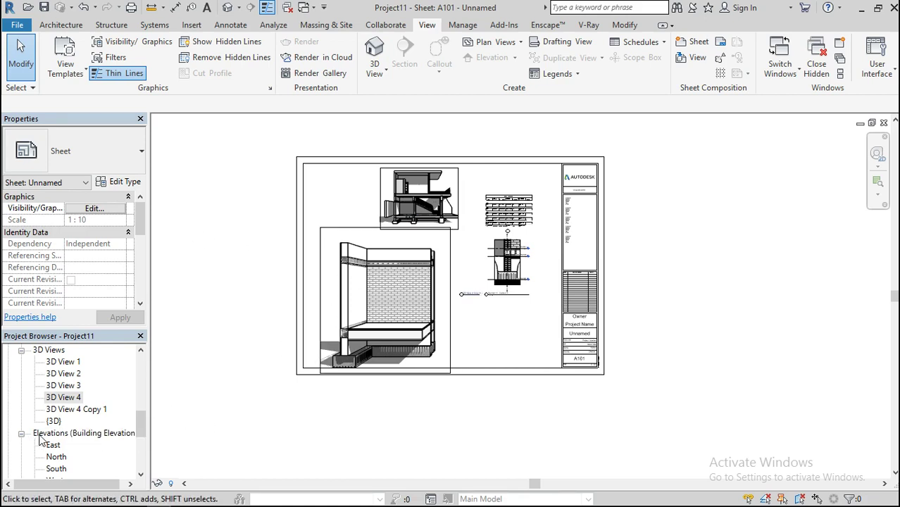
{"action": "left_click_drag", "start_coordinate": [140, 418], "coordinate": [140, 443]}
Step: Set the Section 1 view scale to 1:200
{"action": "double_click", "coordinate": [63, 398]}
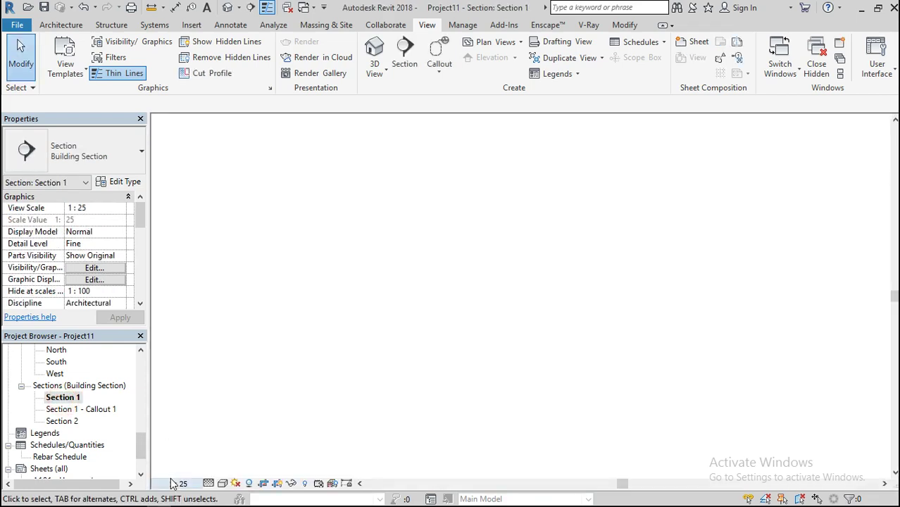
{"action": "left_click", "coordinate": [177, 484]}
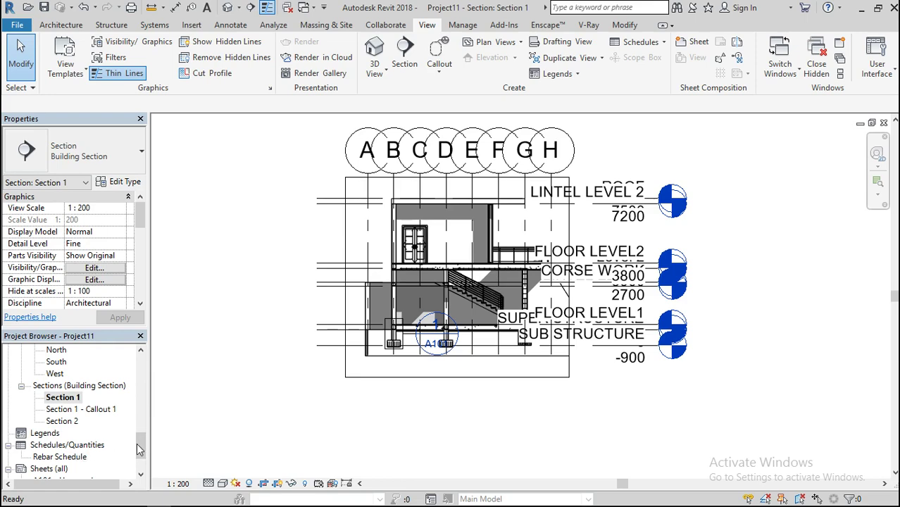
{"action": "scroll", "coordinate": [135, 448], "scroll_direction": "down", "scroll_amount": 3}
Step: Place a small Section 1 viewport on sheet A101 below the callout, then reopen Section 1
{"action": "double_click", "coordinate": [80, 437]}
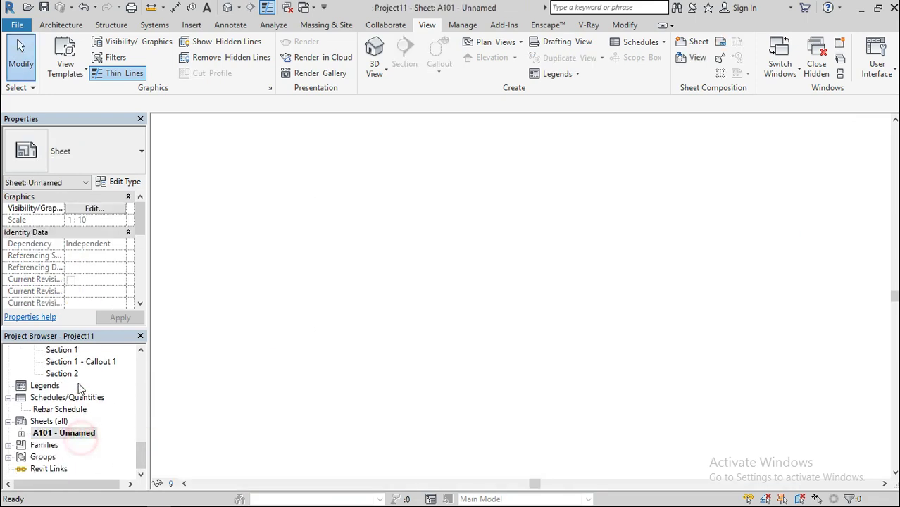
{"action": "left_click", "coordinate": [63, 350]}
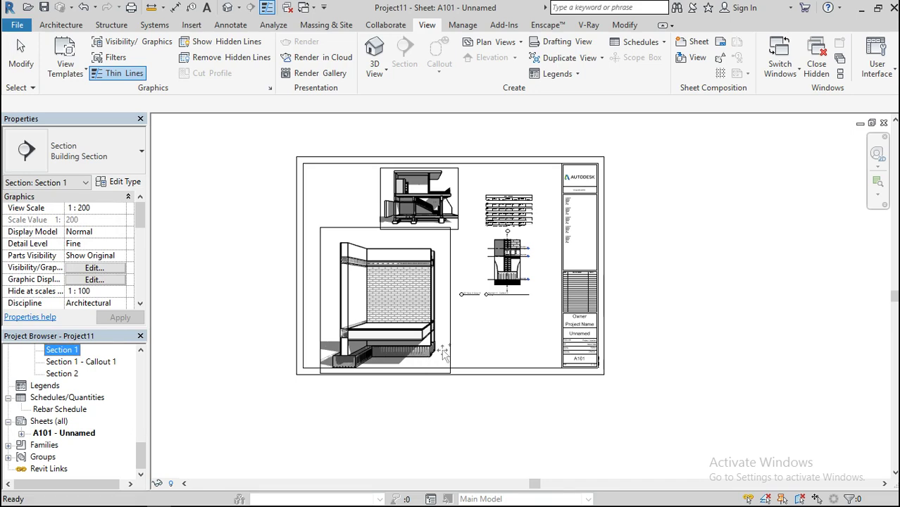
{"action": "left_click_drag", "start_coordinate": [536, 333], "coordinate": [530, 328]}
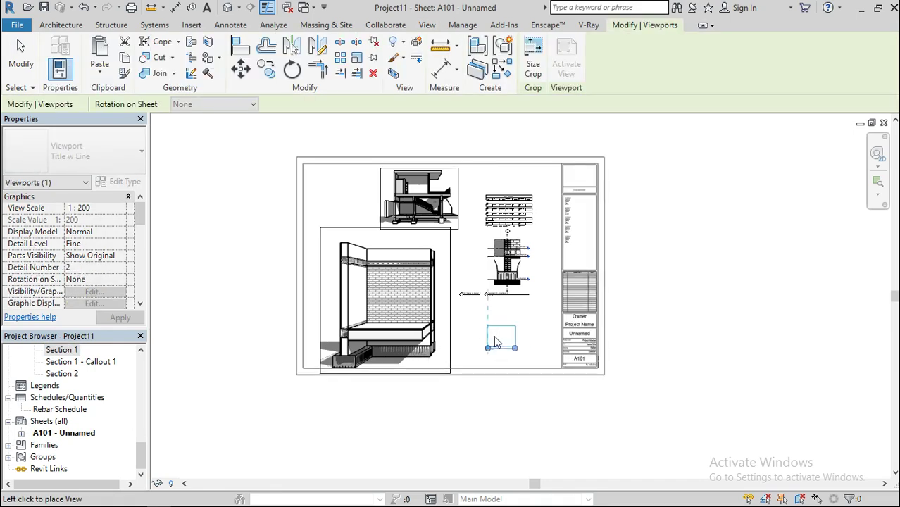
{"action": "left_click", "coordinate": [504, 335]}
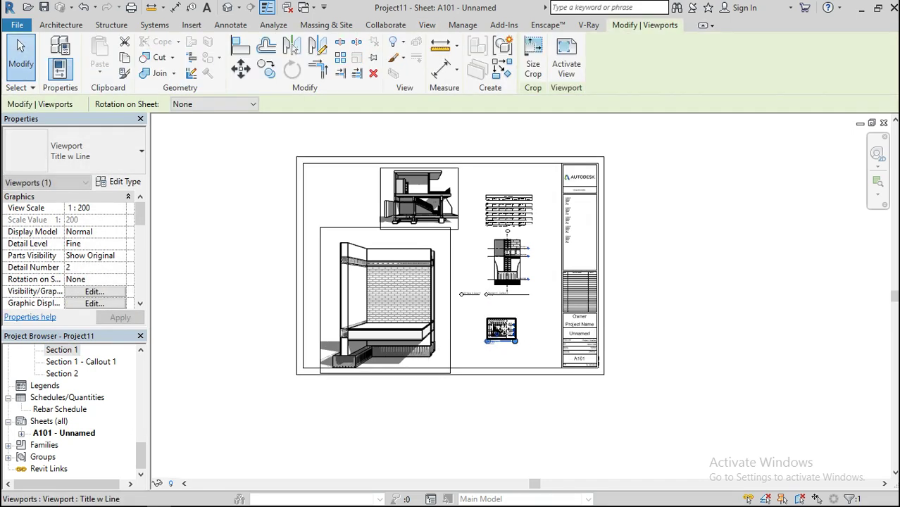
{"action": "scroll", "coordinate": [504, 330], "scroll_direction": "up", "scroll_amount": 2}
{"action": "scroll", "coordinate": [504, 328], "scroll_direction": "up", "scroll_amount": 3}
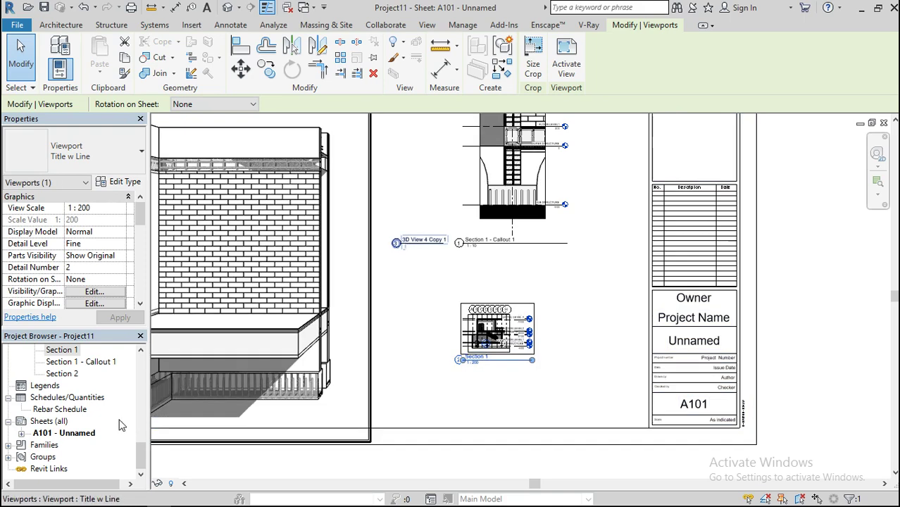
{"action": "double_click", "coordinate": [70, 351]}
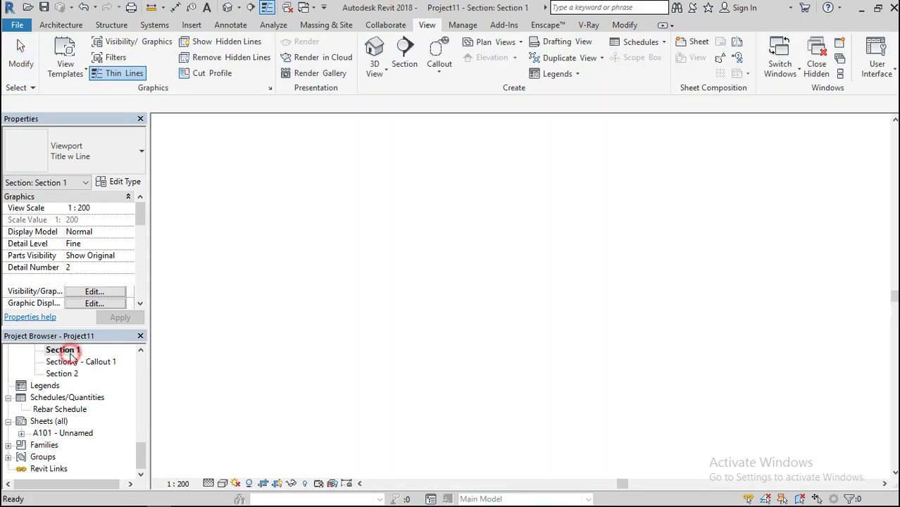
Step: Try Section 1 at 1:100, then settle on 1:50 and return to sheet A101
{"action": "left_click", "coordinate": [178, 484]}
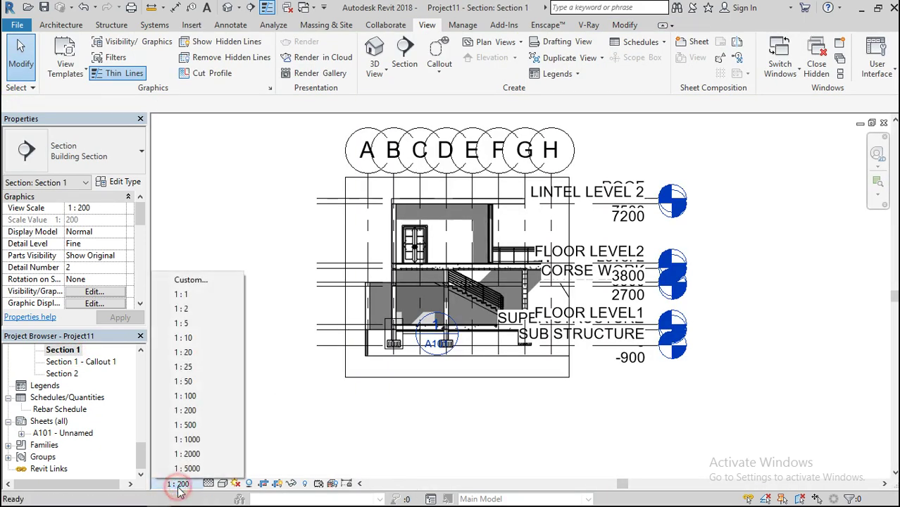
{"action": "left_click", "coordinate": [185, 395]}
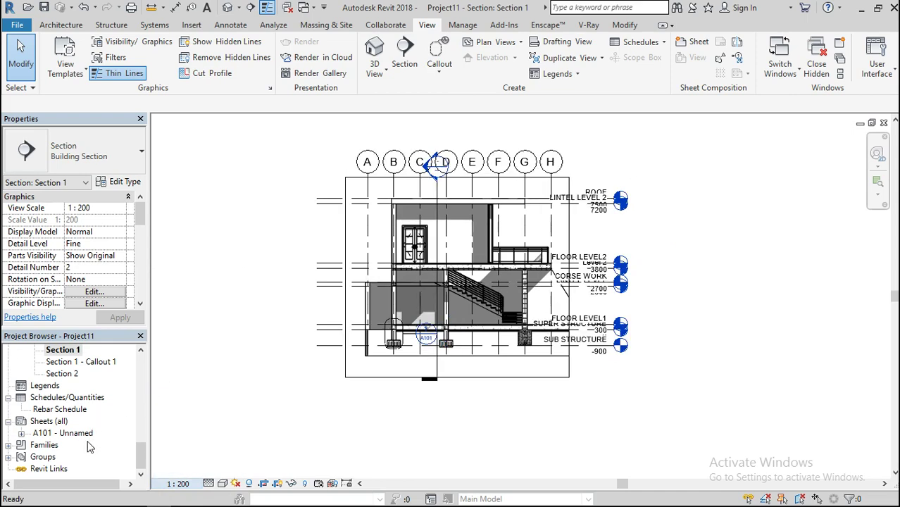
{"action": "double_click", "coordinate": [70, 432]}
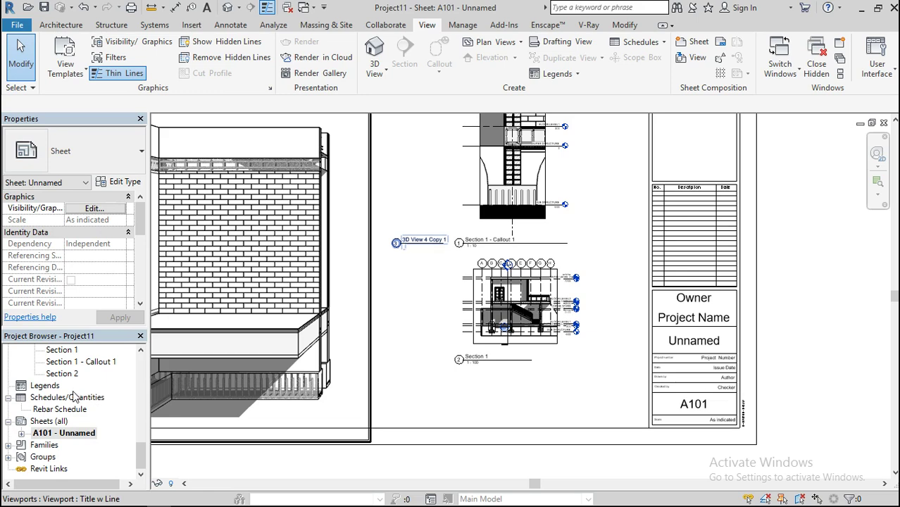
{"action": "double_click", "coordinate": [62, 349]}
{"action": "left_click", "coordinate": [180, 484]}
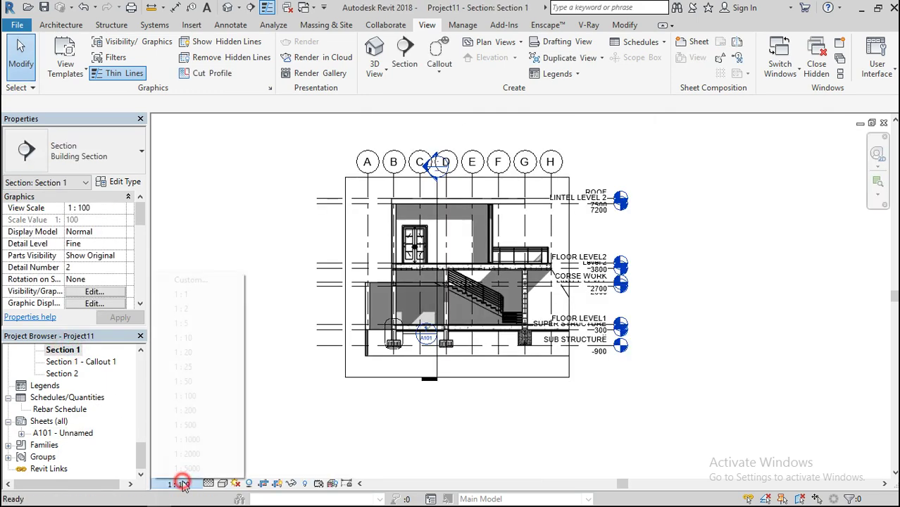
{"action": "left_click", "coordinate": [202, 383]}
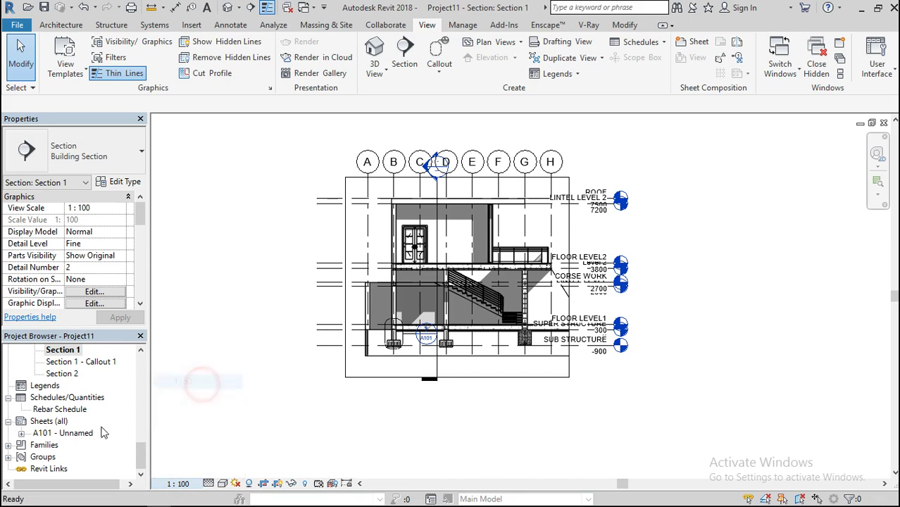
{"action": "double_click", "coordinate": [62, 433]}
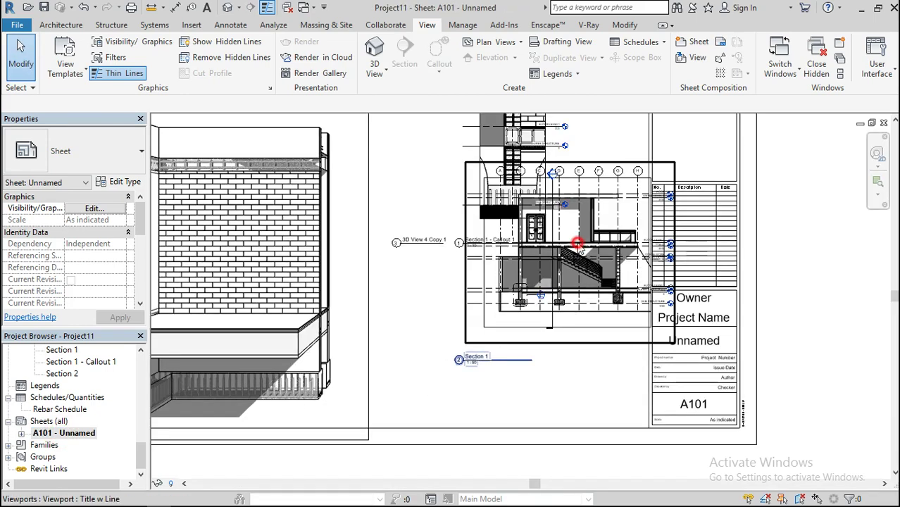
Step: Move the Section 1 viewport down and to the left
{"action": "left_click", "coordinate": [577, 245]}
{"action": "left_click_drag", "start_coordinate": [577, 247], "coordinate": [513, 312]}
{"action": "left_click", "coordinate": [399, 176]}
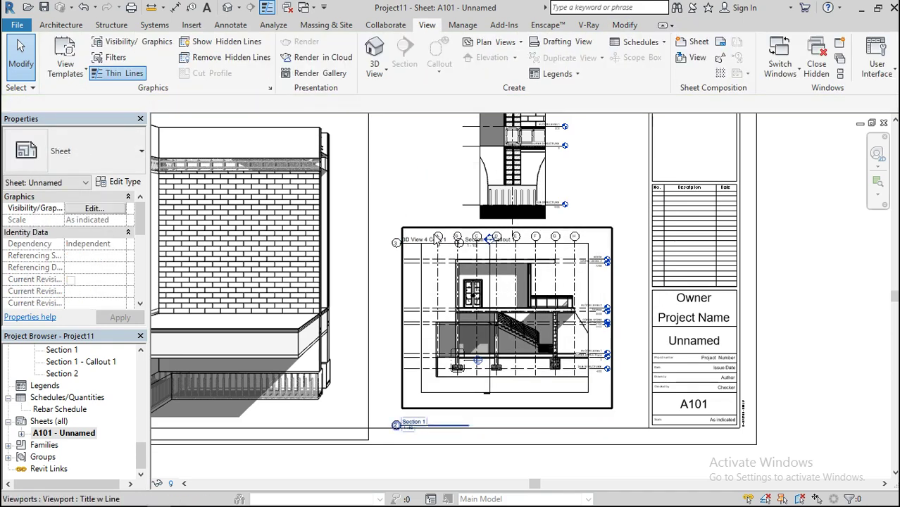
Step: Reposition the 3D View 4 Copy 1 and Callout 1 titles and shorten the callout title line
{"action": "left_click", "coordinate": [423, 234]}
{"action": "left_click_drag", "start_coordinate": [424, 238], "coordinate": [366, 213]}
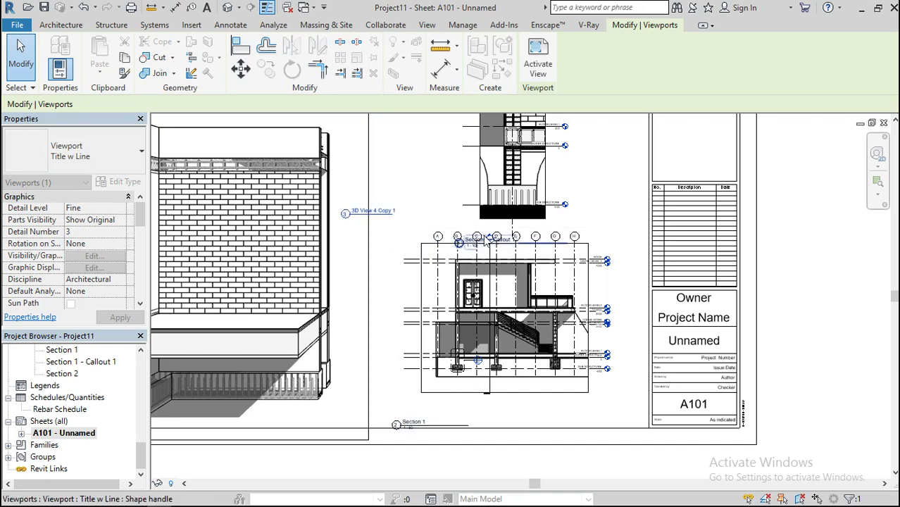
{"action": "left_click", "coordinate": [479, 240]}
{"action": "mouse_move", "coordinate": [479, 240]}
{"action": "left_mouse_down"}
{"action": "mouse_move", "coordinate": [593, 156]}
{"action": "mouse_move", "coordinate": [579, 164]}
{"action": "left_mouse_up"}
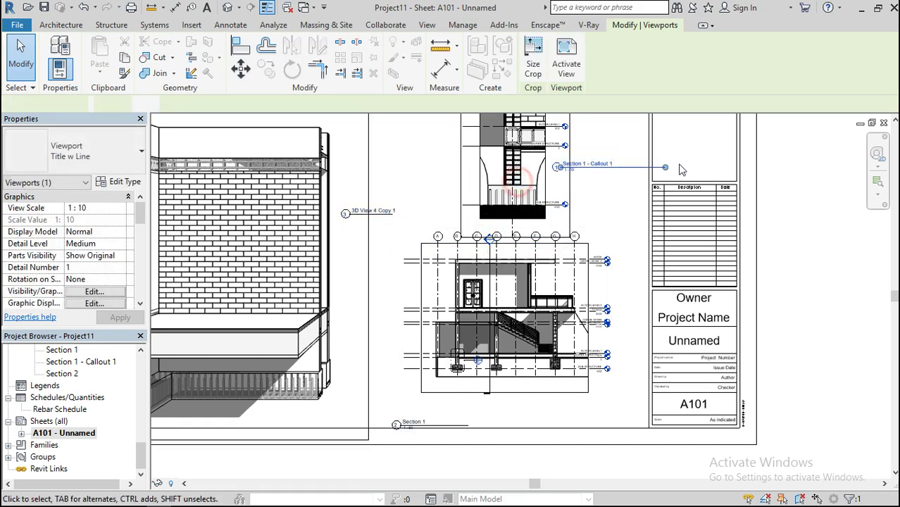
{"action": "left_click_drag", "start_coordinate": [663, 168], "coordinate": [629, 167]}
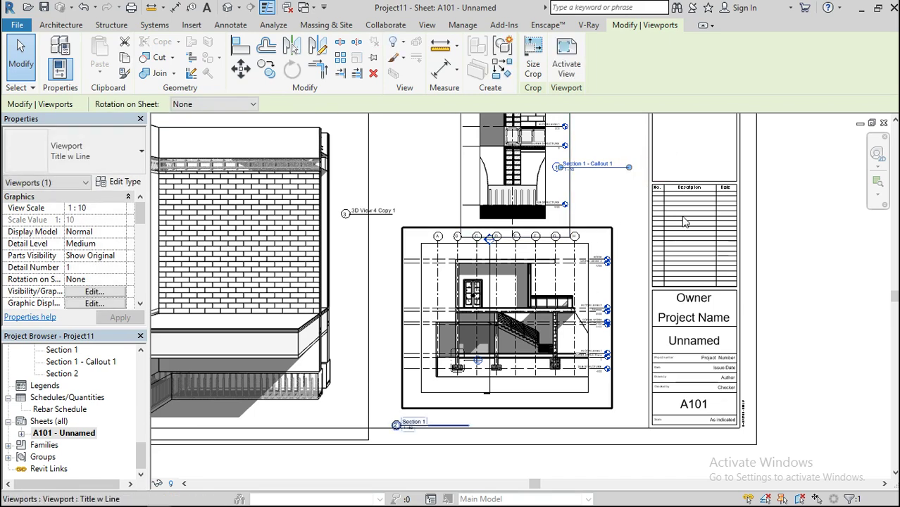
Step: Tuck the Section 1 viewport title just under its drawing
{"action": "left_click", "coordinate": [547, 322]}
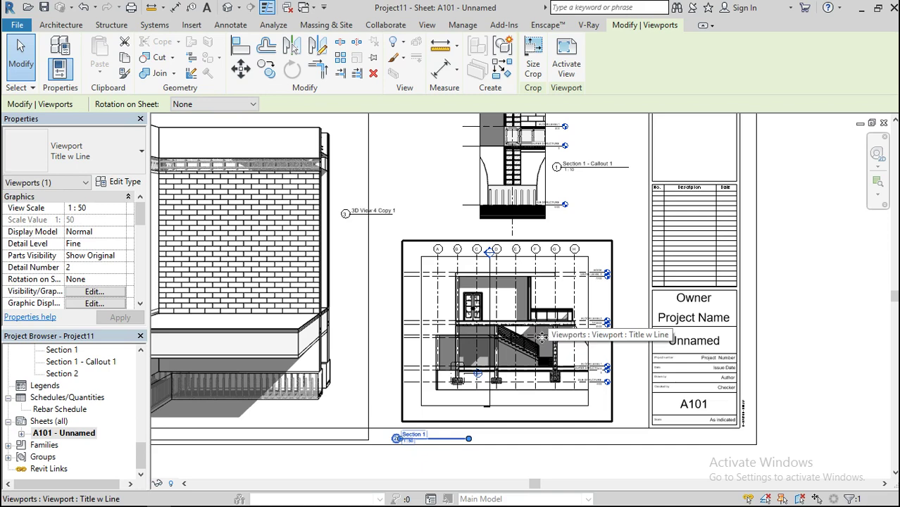
{"action": "left_click", "coordinate": [426, 475]}
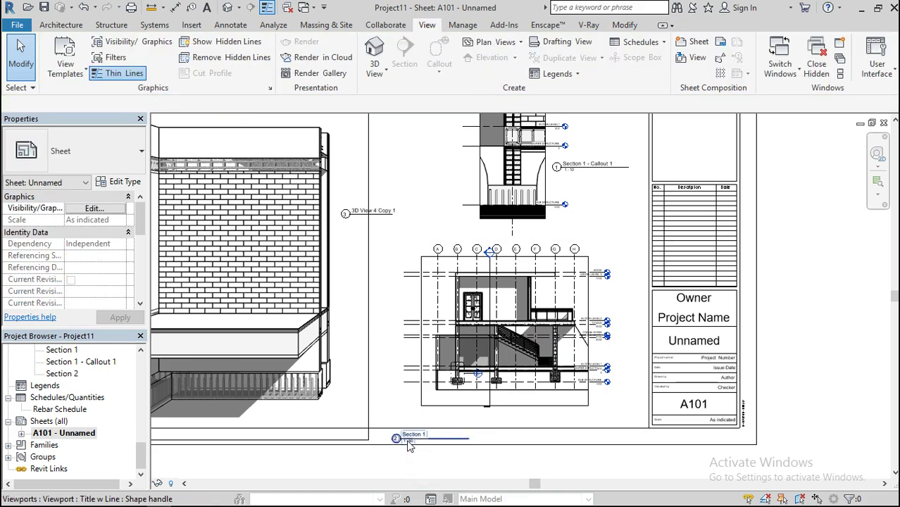
{"action": "left_click", "coordinate": [407, 443]}
{"action": "left_click_drag", "start_coordinate": [408, 444], "coordinate": [408, 425]}
{"action": "left_click", "coordinate": [786, 326]}
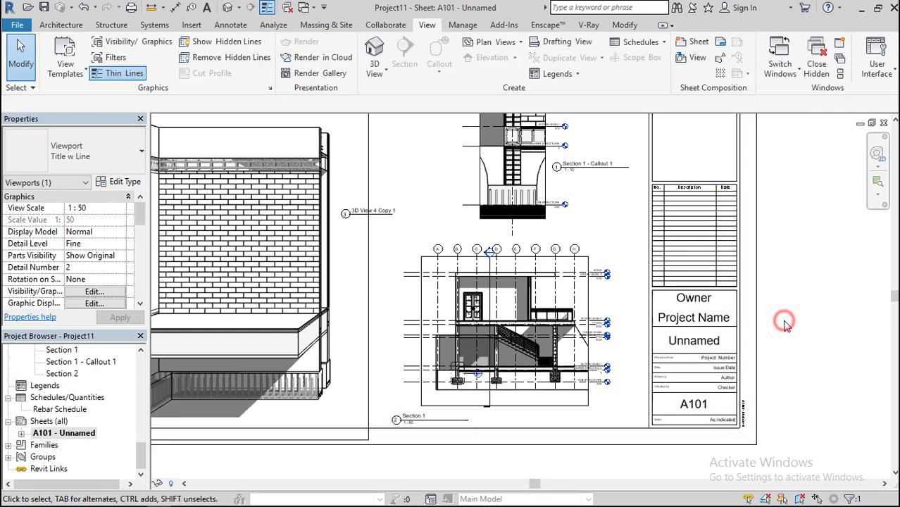
{"action": "scroll", "coordinate": [607, 342], "scroll_direction": "down", "scroll_amount": 4}
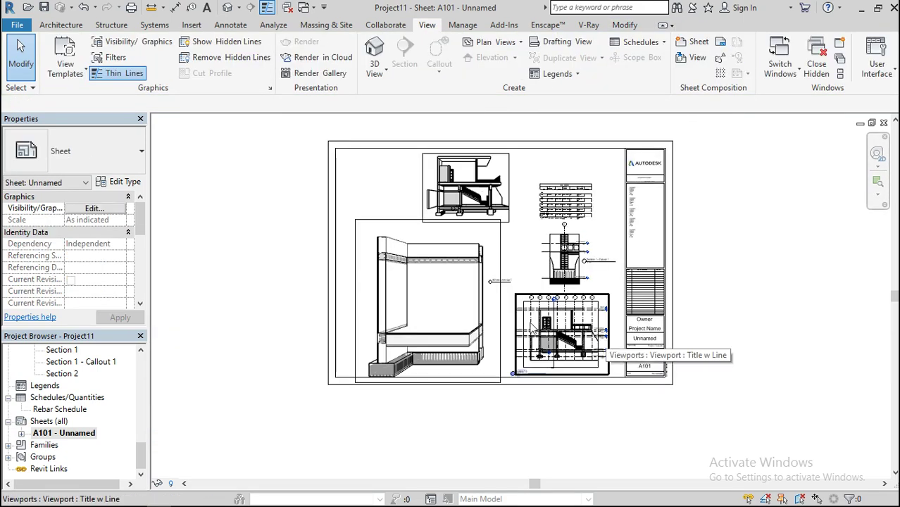
Step: Zoom around sheet A101 to check each viewport and the Rebar Schedule, then show the V-Ray tools
{"action": "scroll", "coordinate": [426, 334], "scroll_direction": "up", "scroll_amount": 2}
{"action": "scroll", "coordinate": [426, 334], "scroll_direction": "up", "scroll_amount": 3}
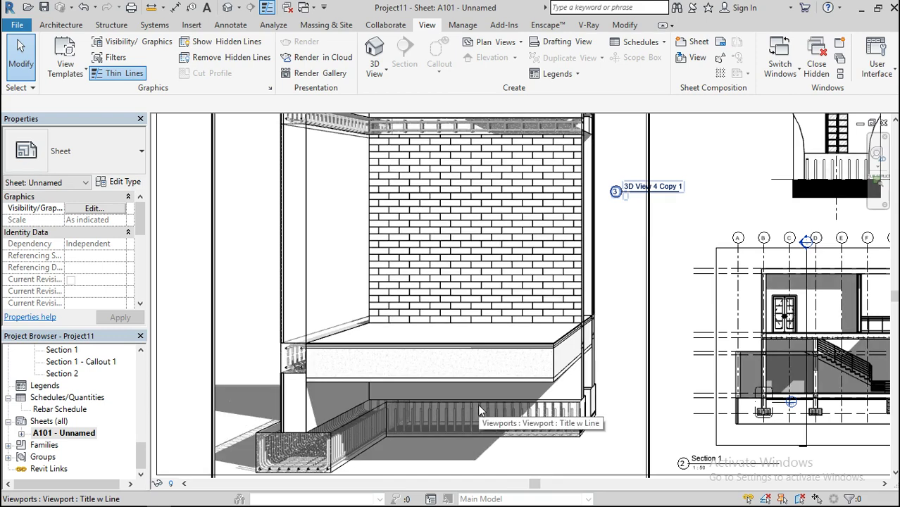
{"action": "scroll", "coordinate": [480, 357], "scroll_direction": "down", "scroll_amount": 2}
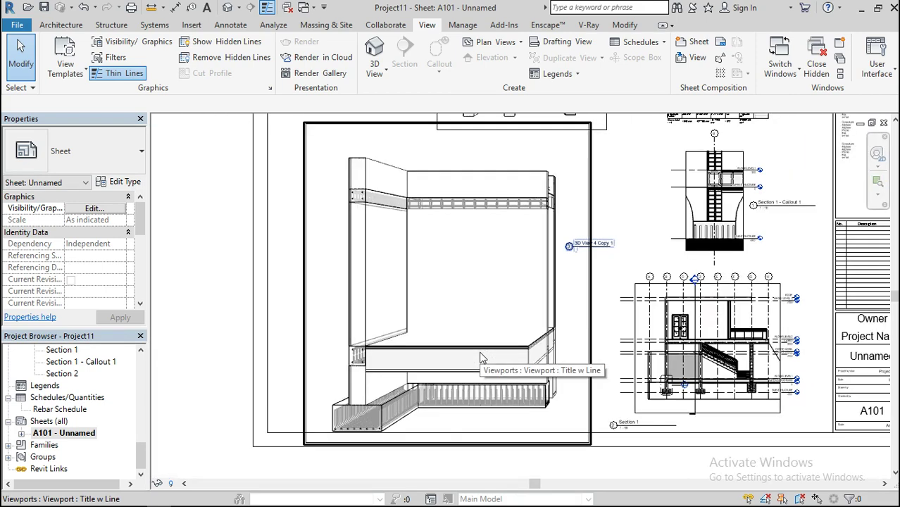
{"action": "scroll", "coordinate": [744, 335], "scroll_direction": "up", "scroll_amount": 5}
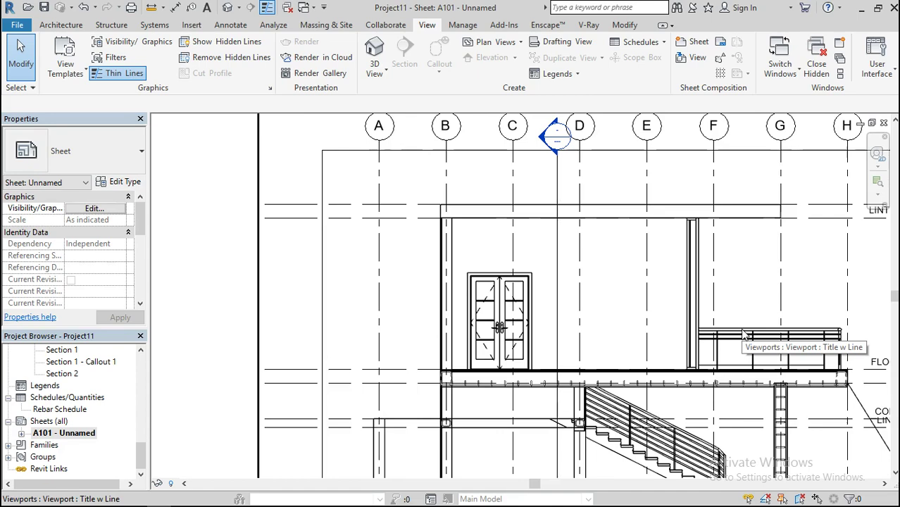
{"action": "scroll", "coordinate": [579, 328], "scroll_direction": "down", "scroll_amount": 4}
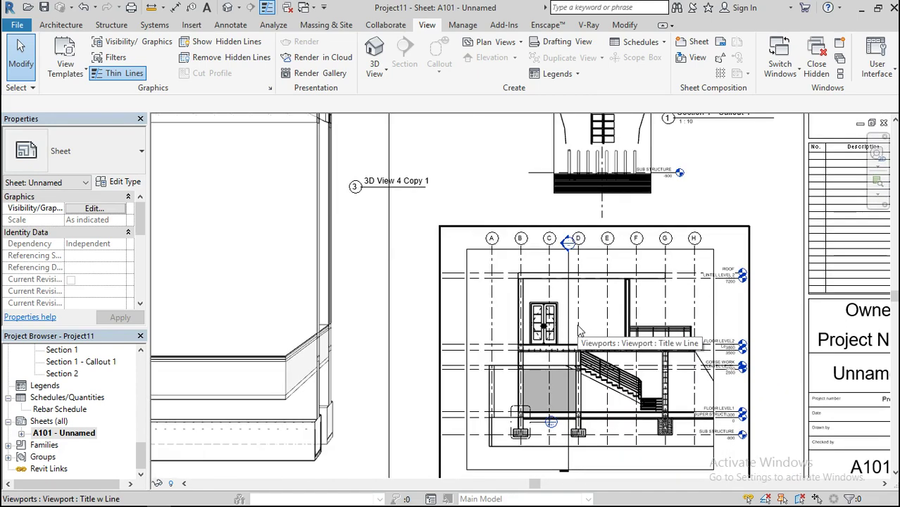
{"action": "scroll", "coordinate": [578, 329], "scroll_direction": "down", "scroll_amount": 1}
{"action": "scroll", "coordinate": [584, 180], "scroll_direction": "up", "scroll_amount": 5}
{"action": "scroll", "coordinate": [583, 180], "scroll_direction": "down", "scroll_amount": 4}
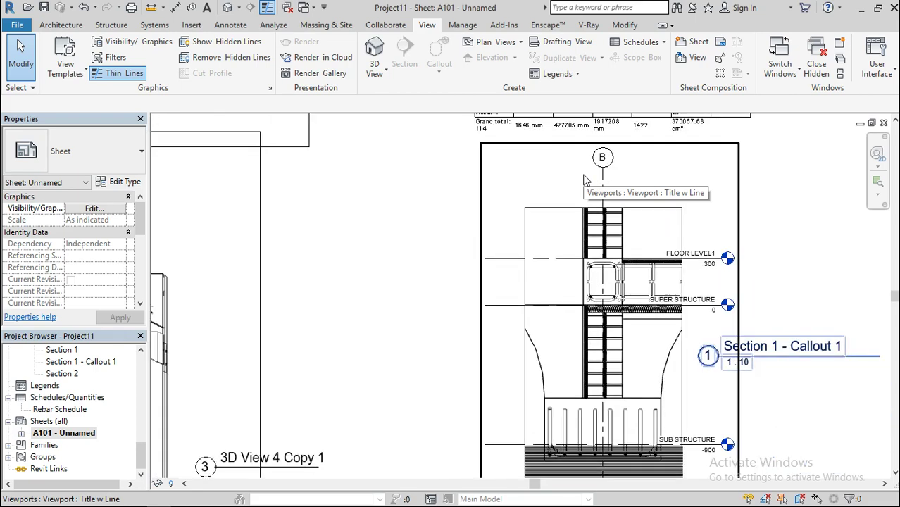
{"action": "scroll", "coordinate": [602, 375], "scroll_direction": "down", "scroll_amount": 5}
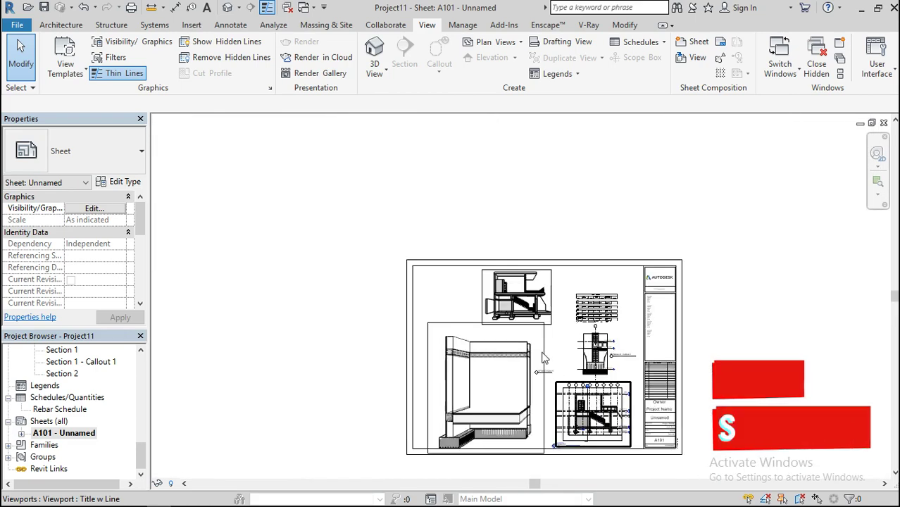
{"action": "scroll", "coordinate": [511, 301], "scroll_direction": "up", "scroll_amount": 5}
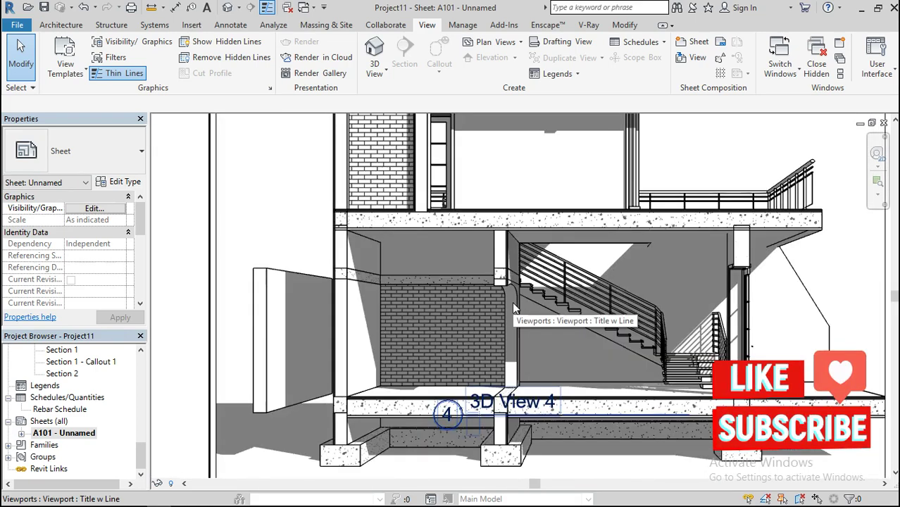
{"action": "scroll", "coordinate": [371, 348], "scroll_direction": "down", "scroll_amount": 6}
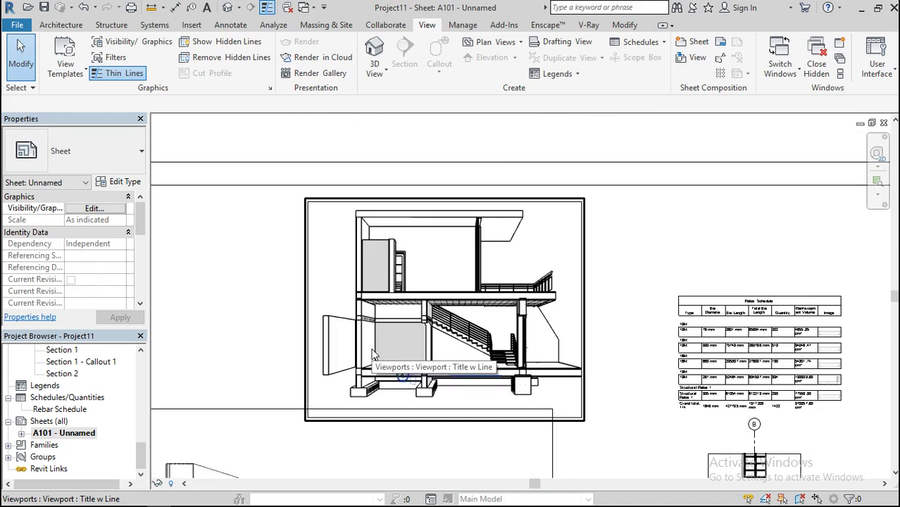
{"action": "scroll", "coordinate": [472, 265], "scroll_direction": "down", "scroll_amount": 5}
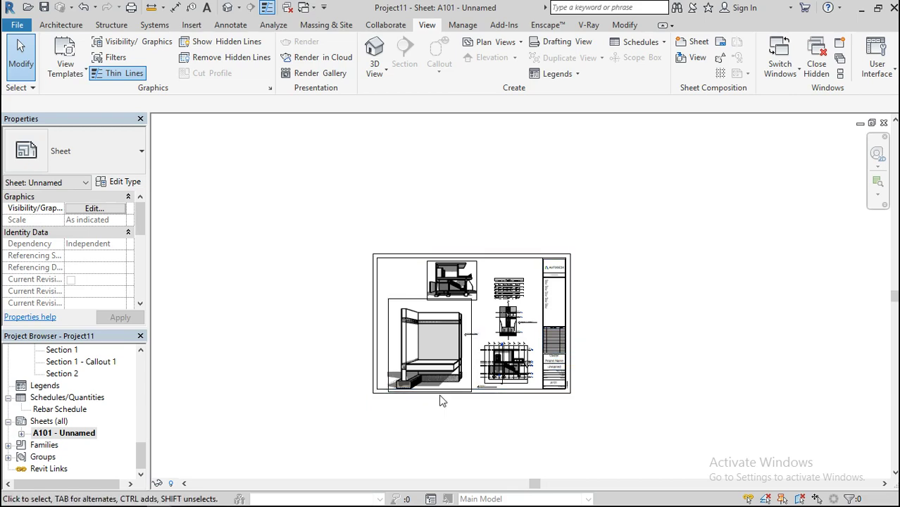
{"action": "scroll", "coordinate": [442, 398], "scroll_direction": "up", "scroll_amount": 4}
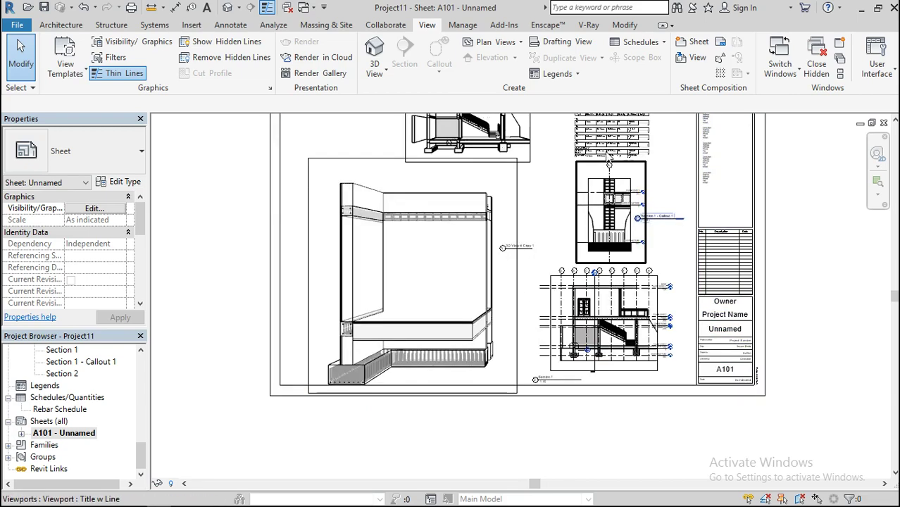
{"action": "scroll", "coordinate": [608, 157], "scroll_direction": "up", "scroll_amount": 5}
{"action": "scroll", "coordinate": [482, 318], "scroll_direction": "down", "scroll_amount": 2}
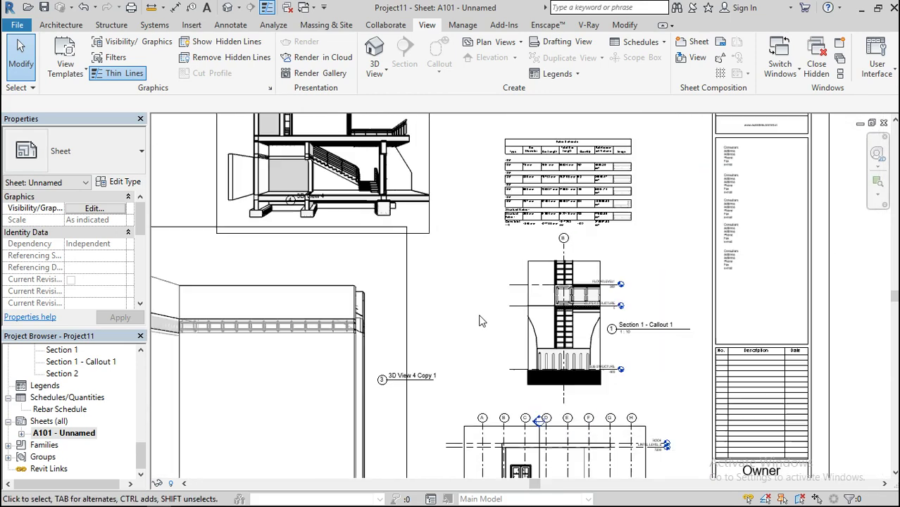
{"action": "scroll", "coordinate": [587, 129], "scroll_direction": "up", "scroll_amount": 3}
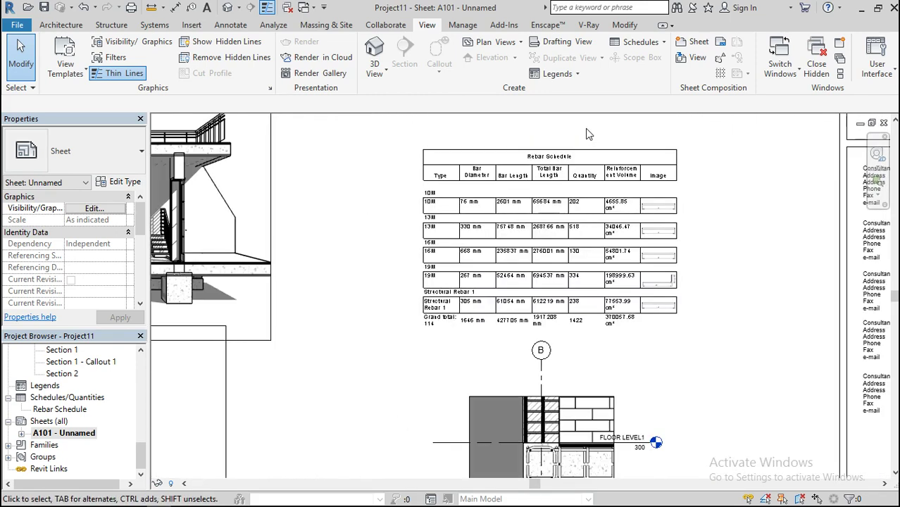
{"action": "scroll", "coordinate": [587, 130], "scroll_direction": "up", "scroll_amount": 3}
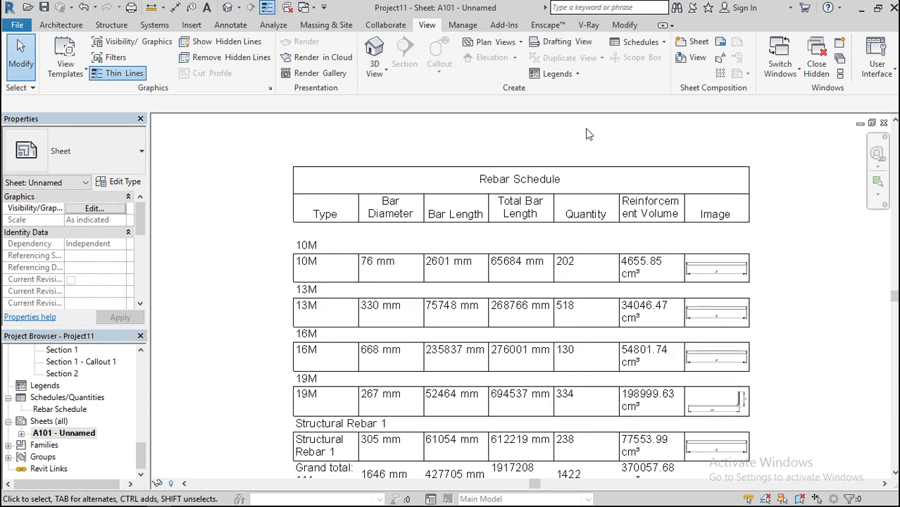
{"action": "scroll", "coordinate": [585, 130], "scroll_direction": "down", "scroll_amount": 3}
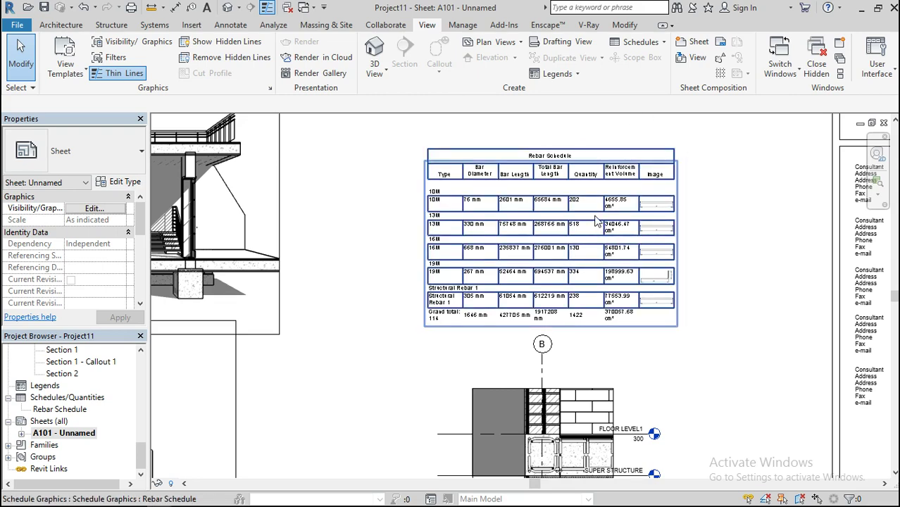
{"action": "scroll", "coordinate": [596, 218], "scroll_direction": "down", "scroll_amount": 1}
{"action": "scroll", "coordinate": [595, 218], "scroll_direction": "down", "scroll_amount": 2}
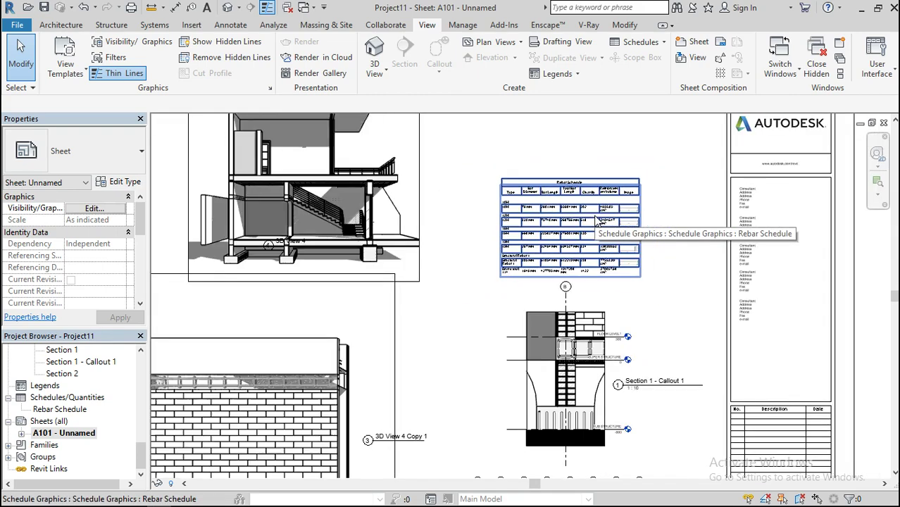
{"action": "scroll", "coordinate": [595, 218], "scroll_direction": "down", "scroll_amount": 3}
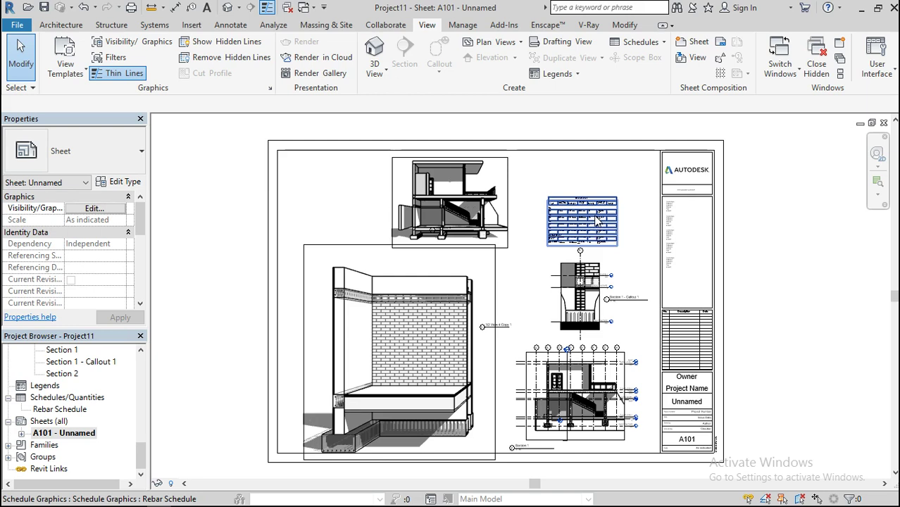
{"action": "left_click", "coordinate": [585, 27]}
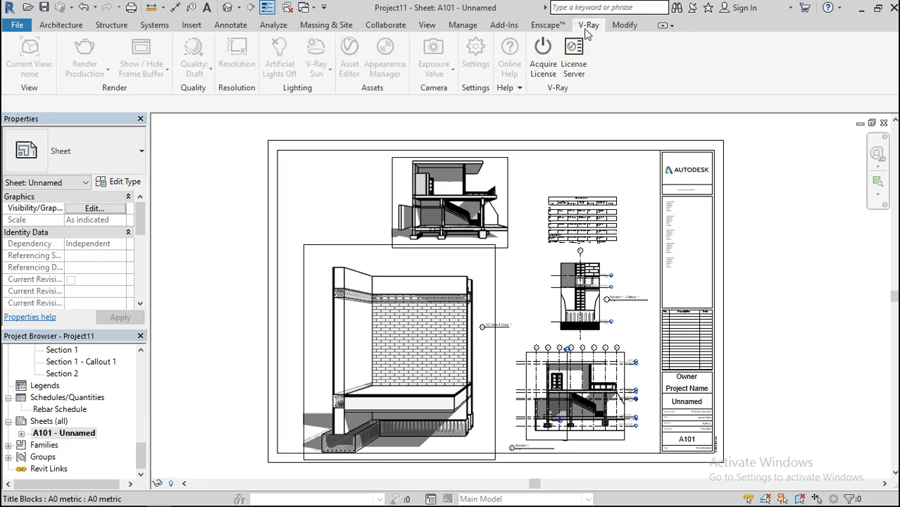